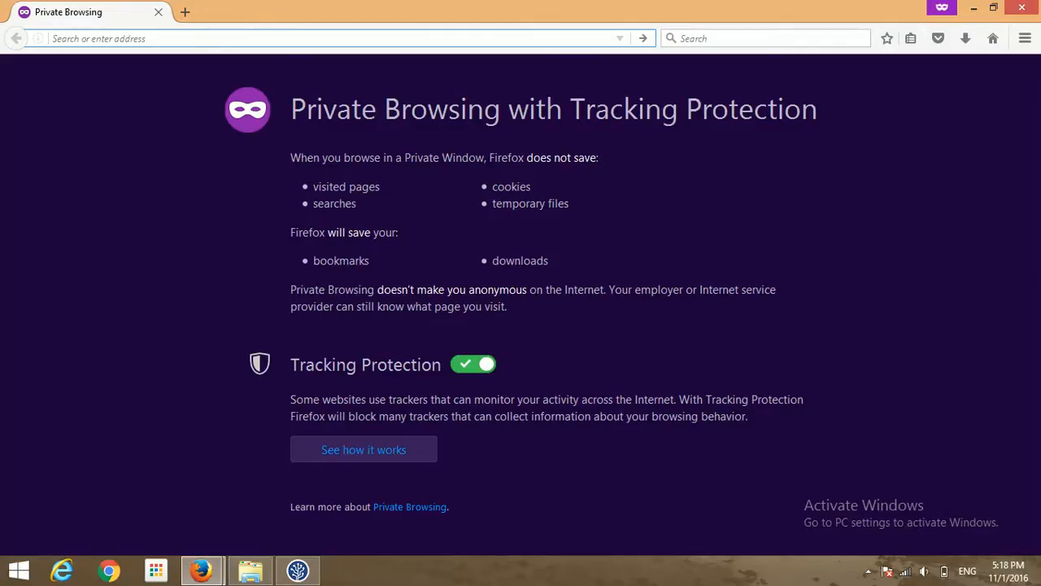
- Load github.com in the private window by accepting the autofilled address after typing 'git'
text(git)
key(Return)
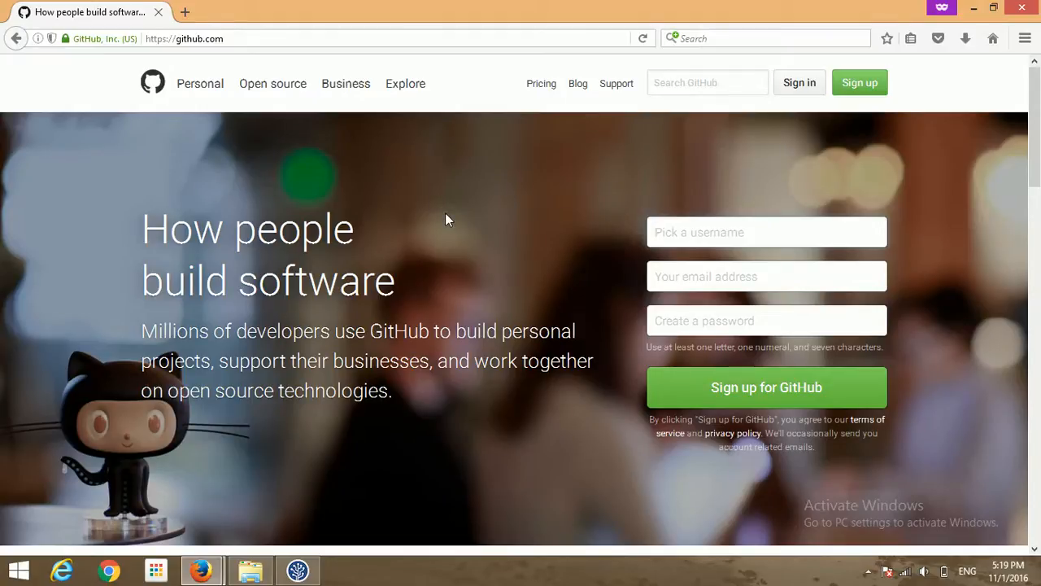
- Back in Firefox, dismiss the clone popup and go to Your profile from the avatar menu
key(alt+Tab)
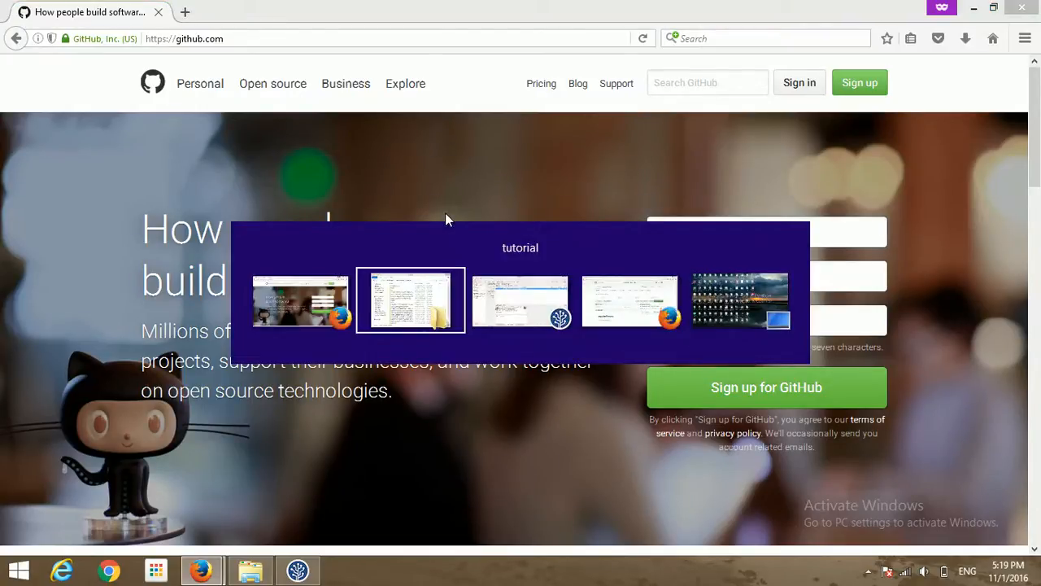
key(alt+Tab)
key(alt+Tab)
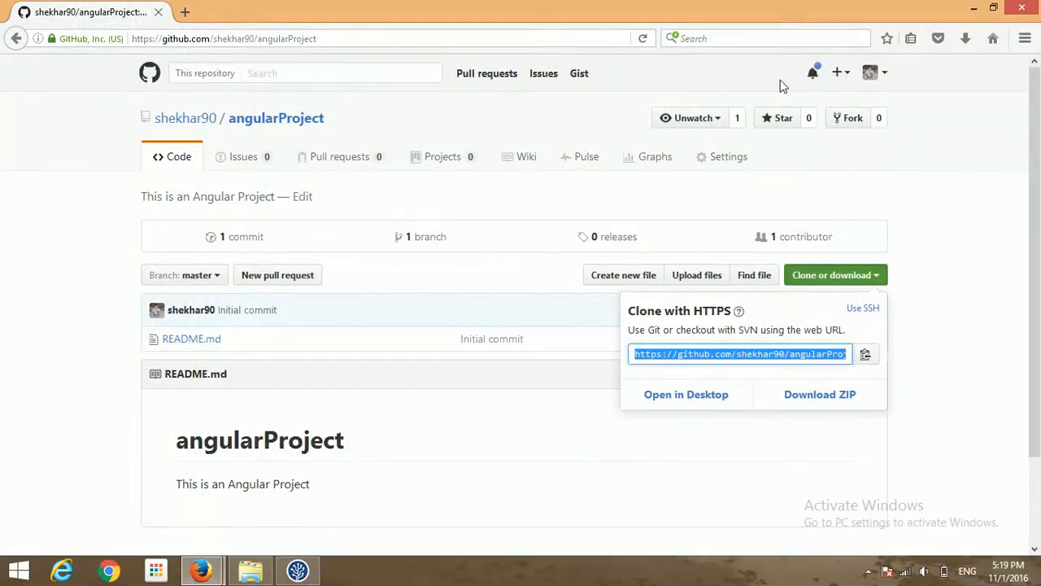
click(150, 77)
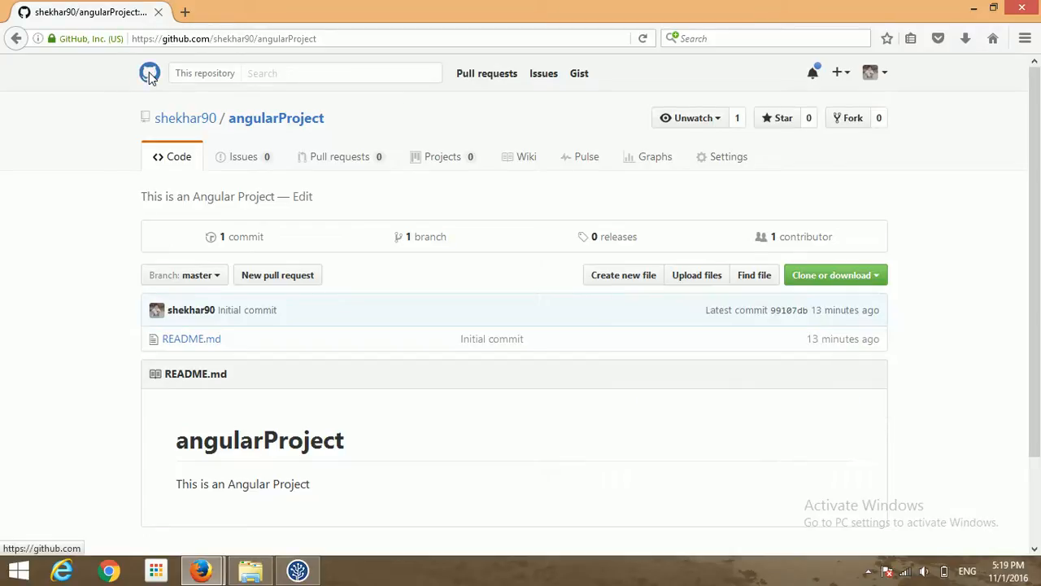
click(870, 72)
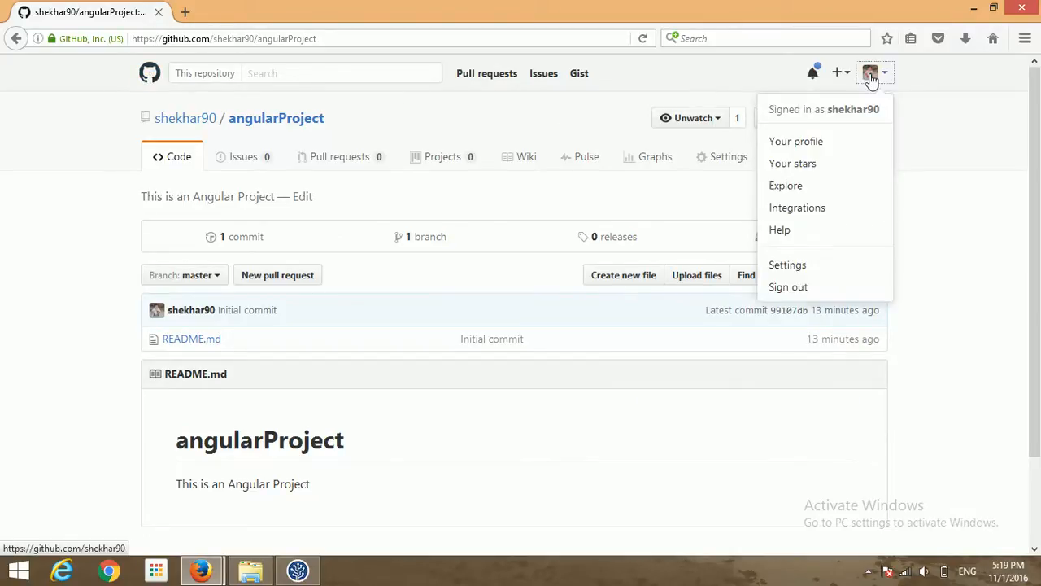
click(787, 146)
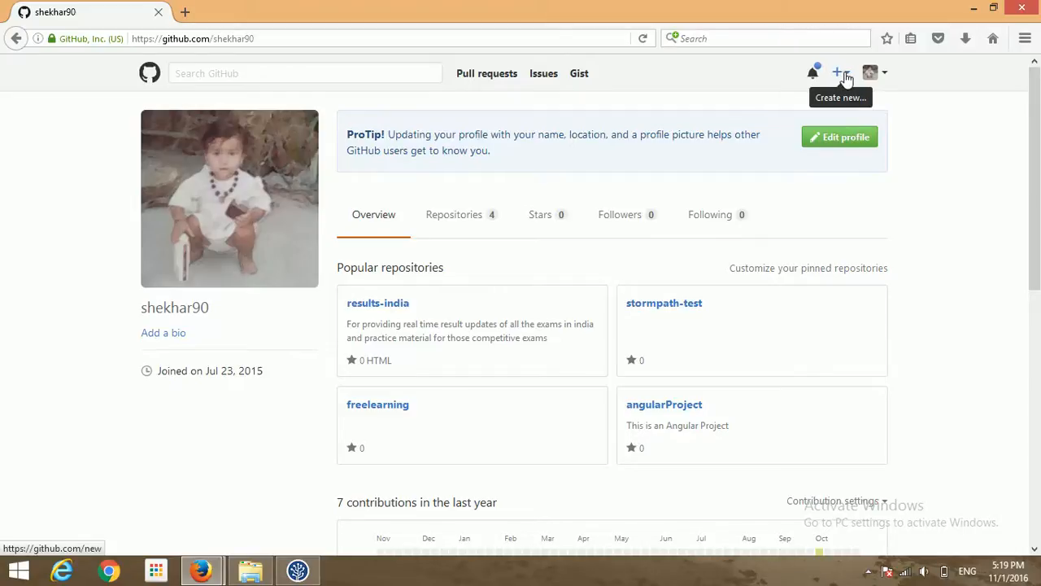
- Choose New repository from the header's + menu
click(844, 75)
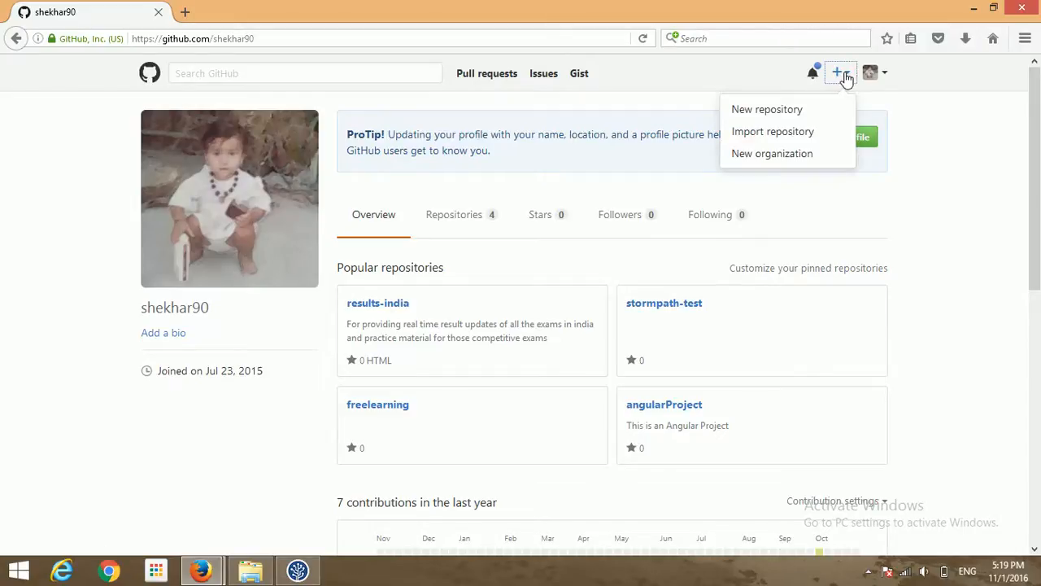
click(796, 112)
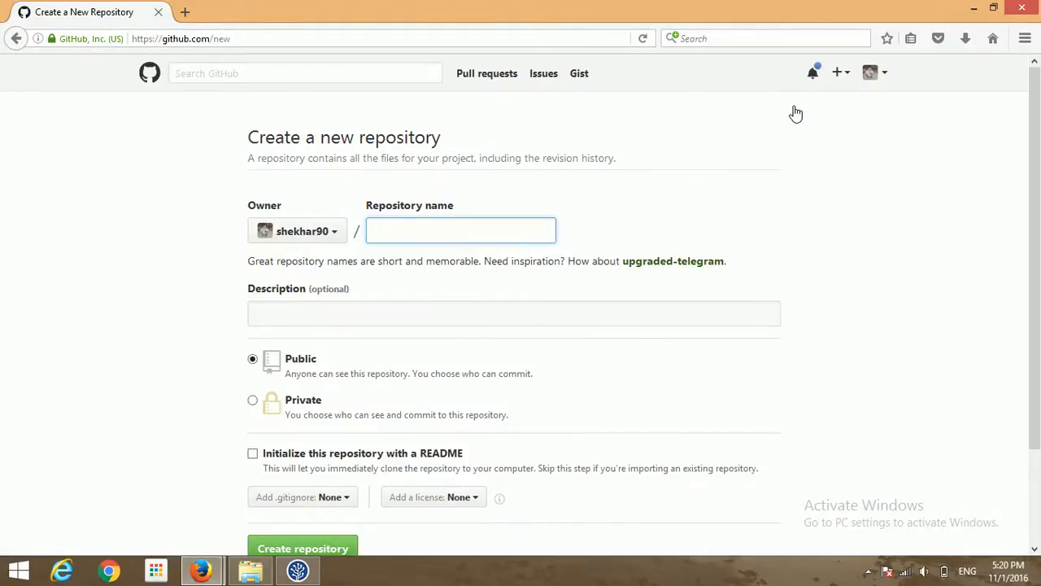
- Create public repository FirstApp, described 'This is my first App', initialised with a README
text(FirstApp)
key(Tab)
text(T)
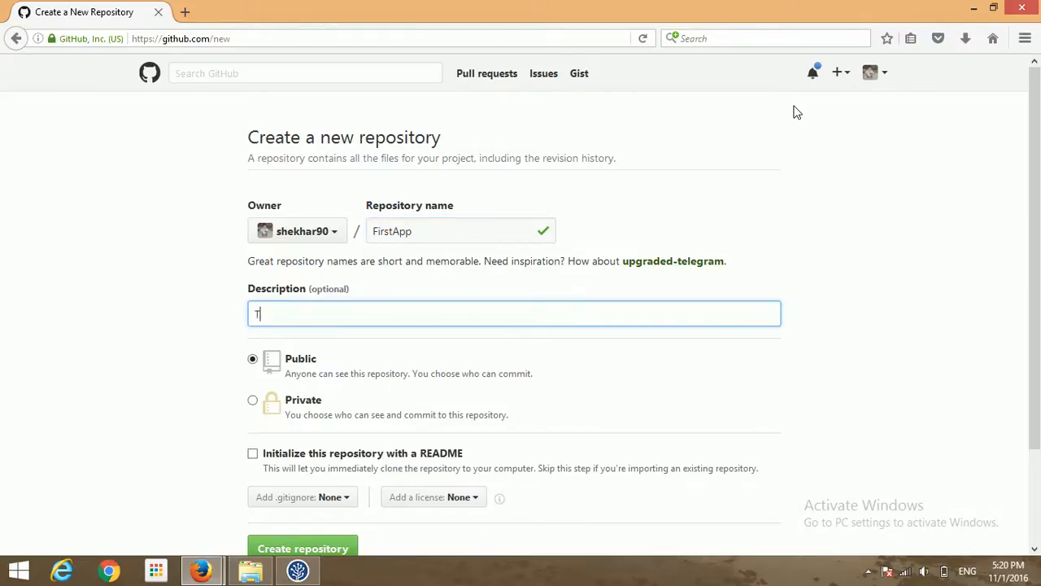
text(his i)
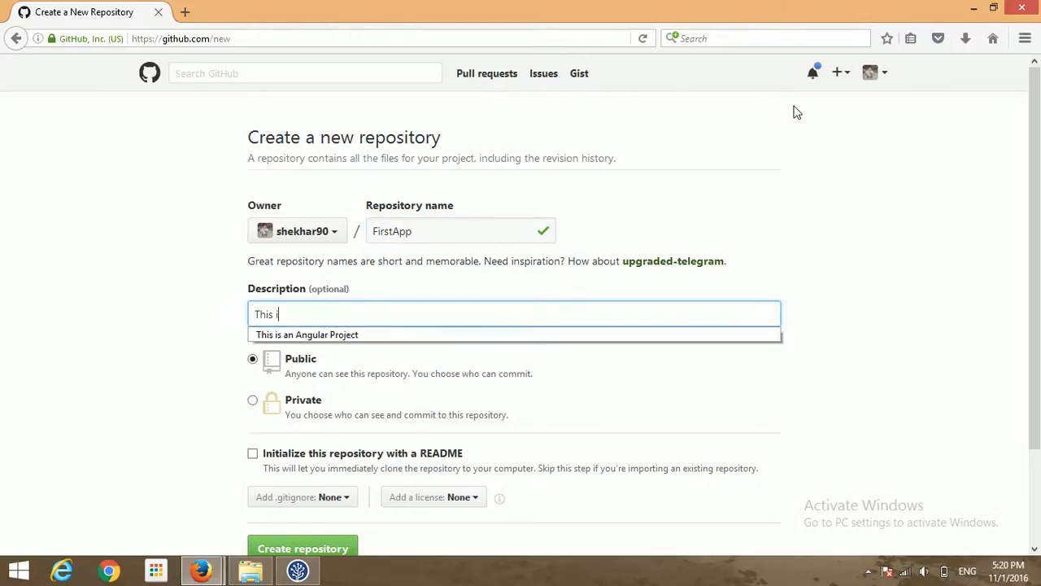
text(s my fir)
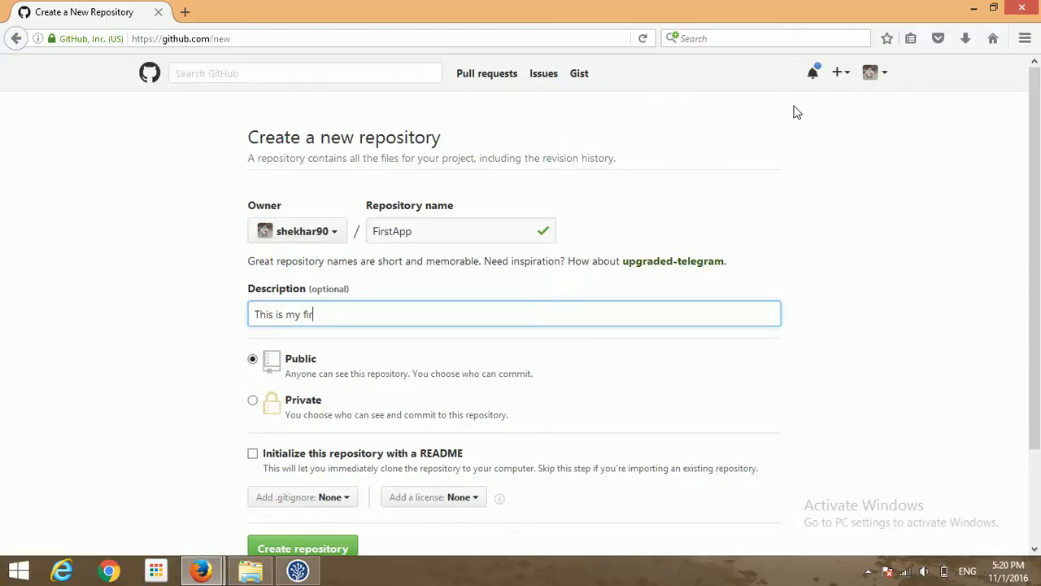
text(st App)
click(133, 420)
scroll(133, 420, down, 2)
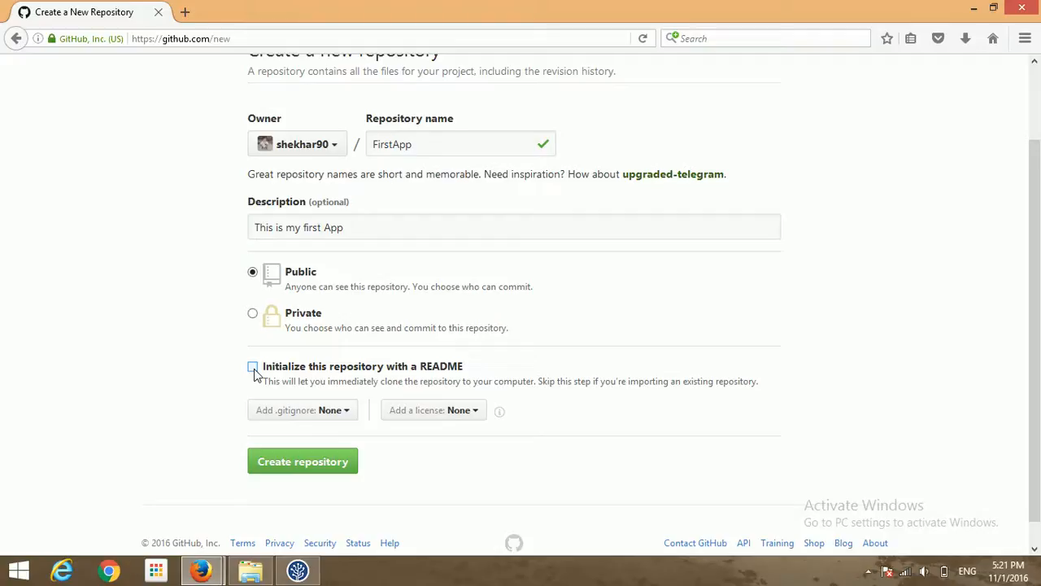
click(253, 368)
click(308, 462)
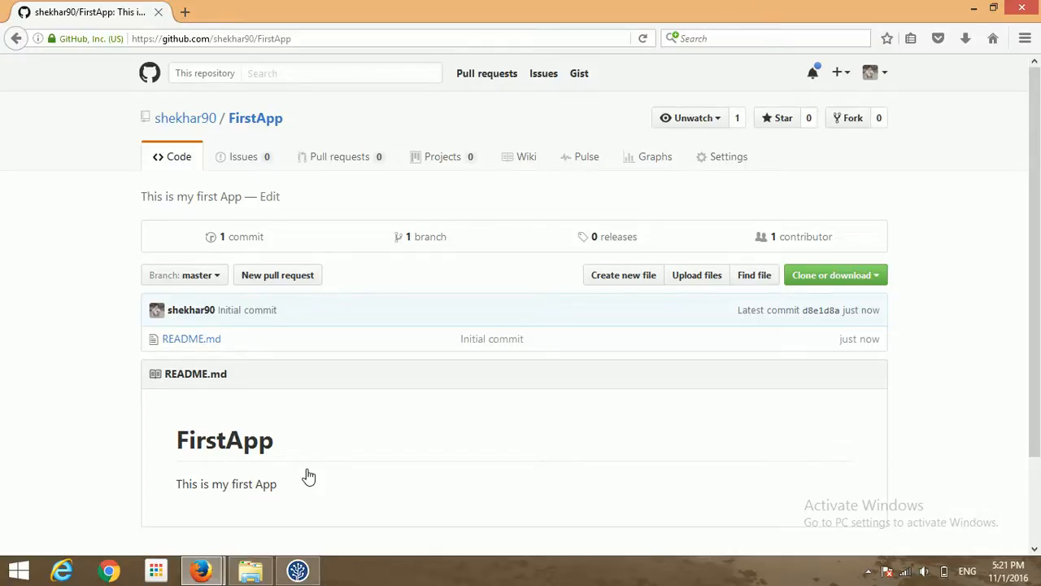
- Search the web for 'source tree' in a new tab and open sourcetreeapp.com
key(ctrl+t)
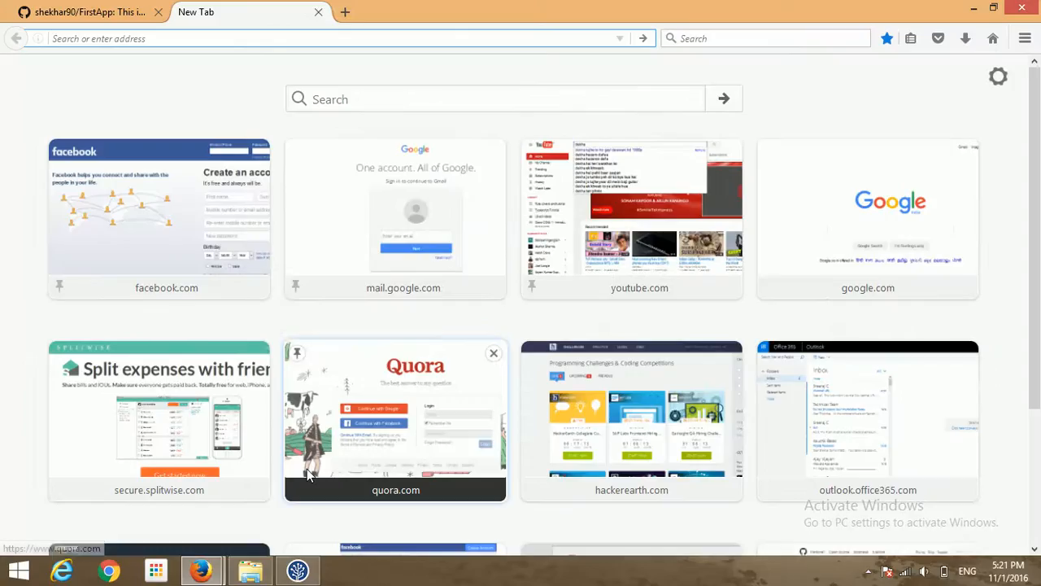
text(sou)
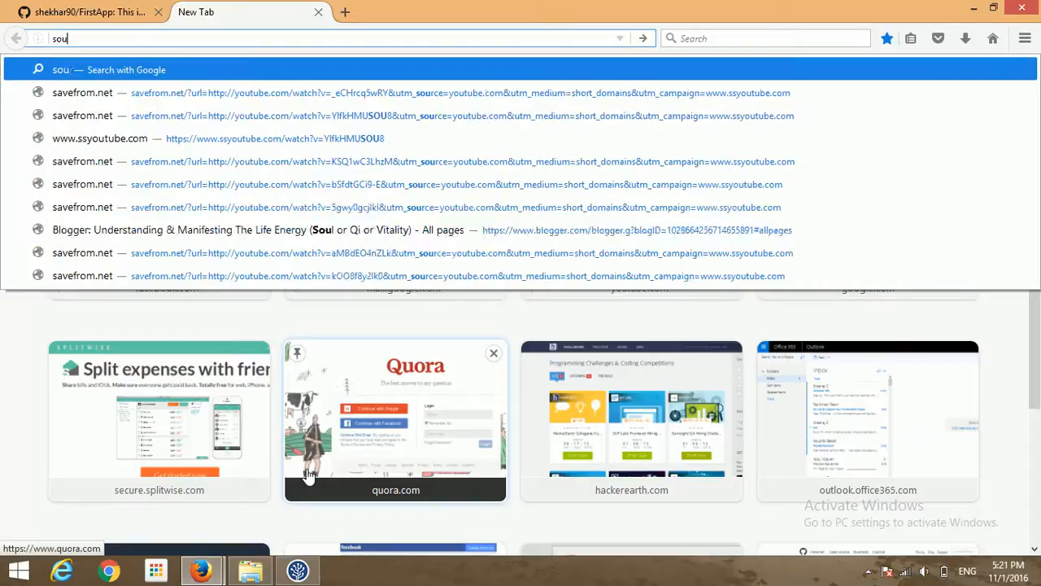
text(rce tree)
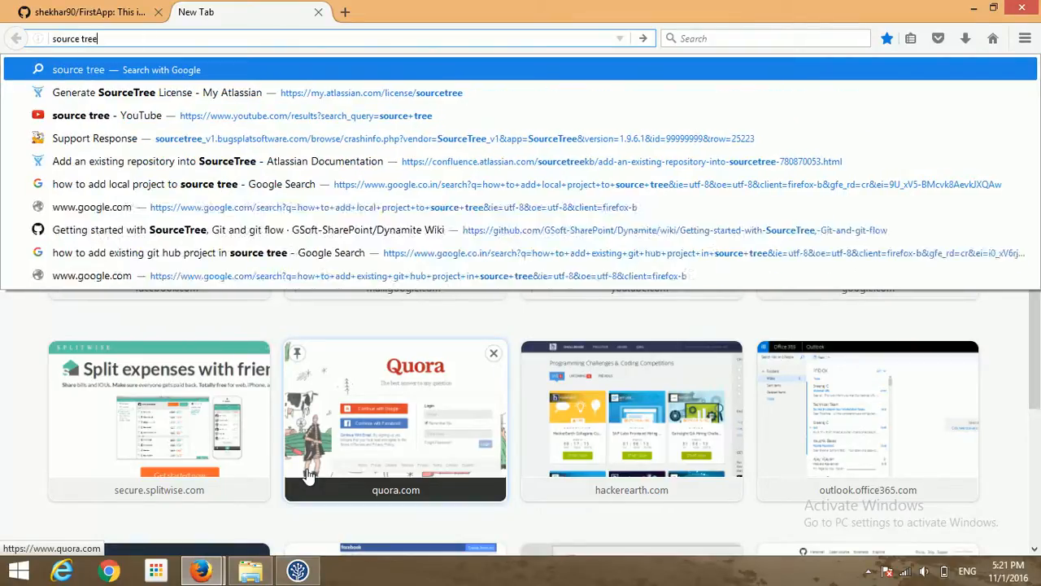
key(Return)
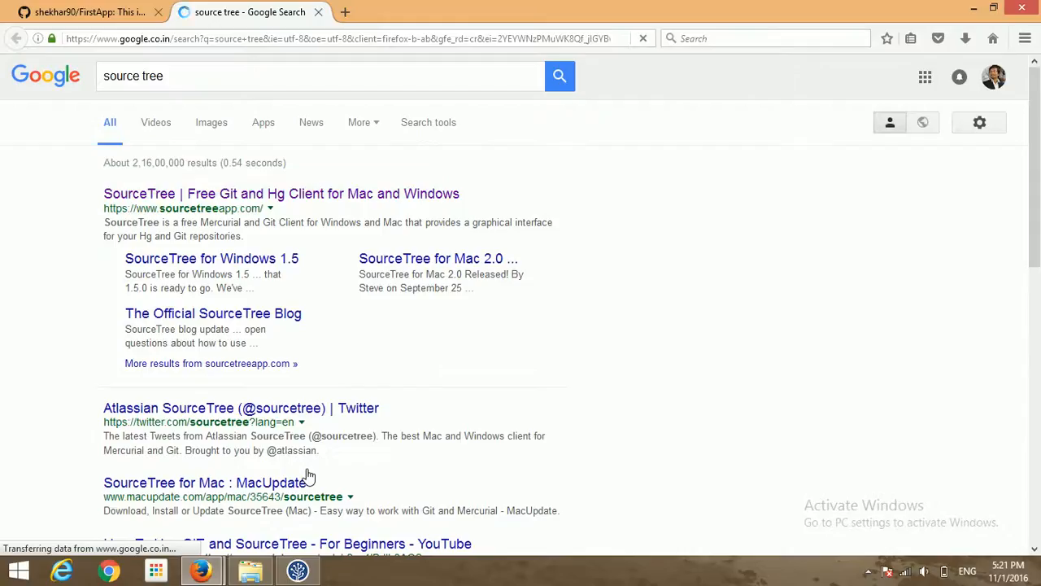
click(409, 197)
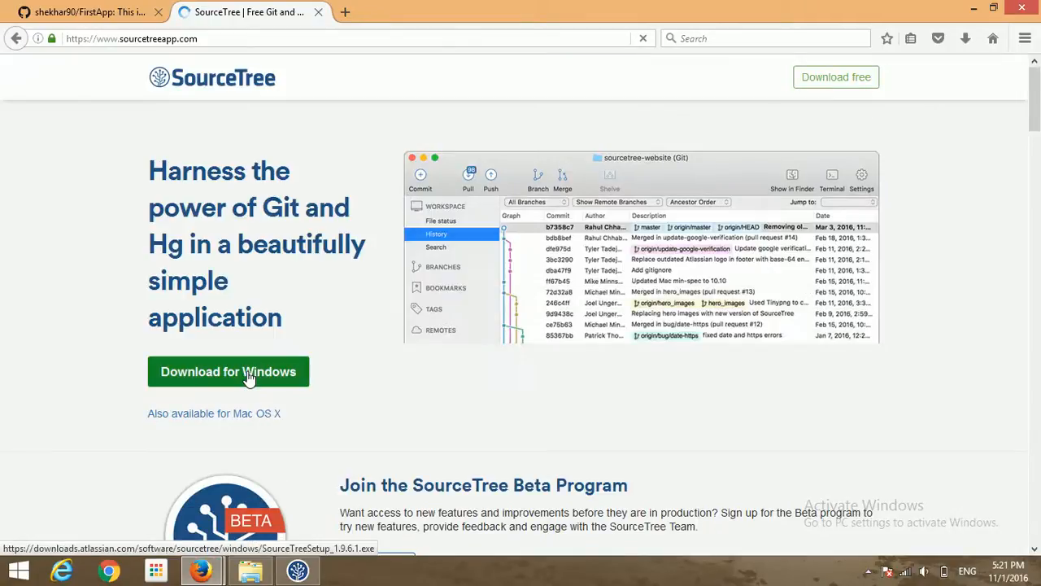
- Start the Windows download, cancel saving the installer, and return to SourceTree
click(249, 374)
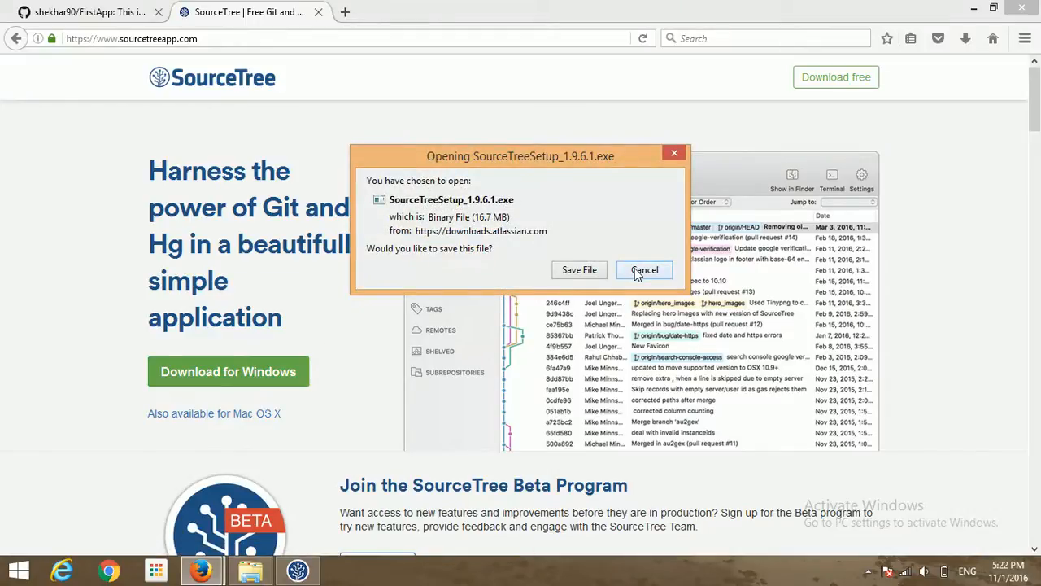
click(644, 270)
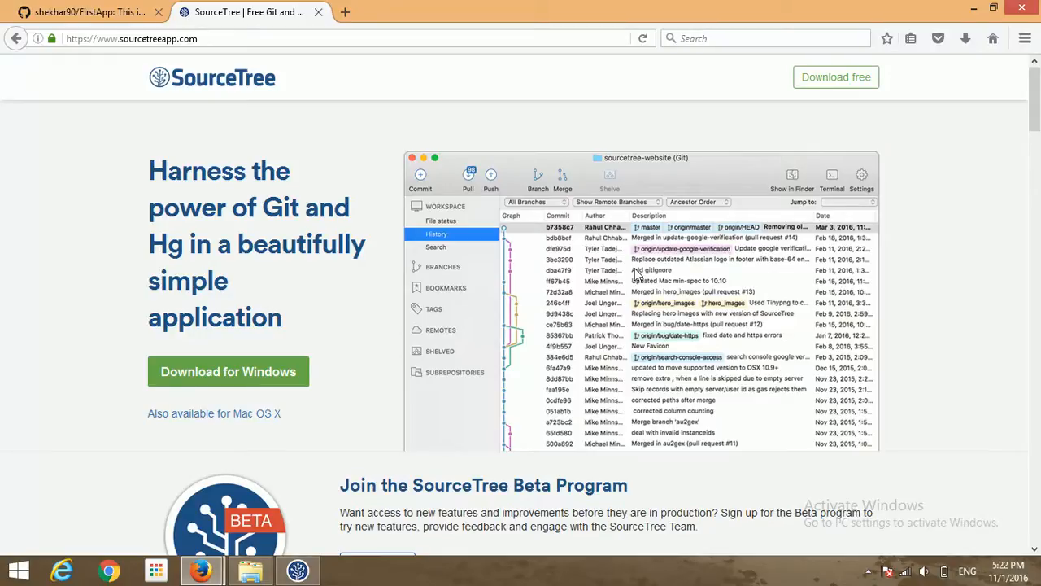
key(alt+Tab)
key(alt+Tab)
key(alt+Tab)
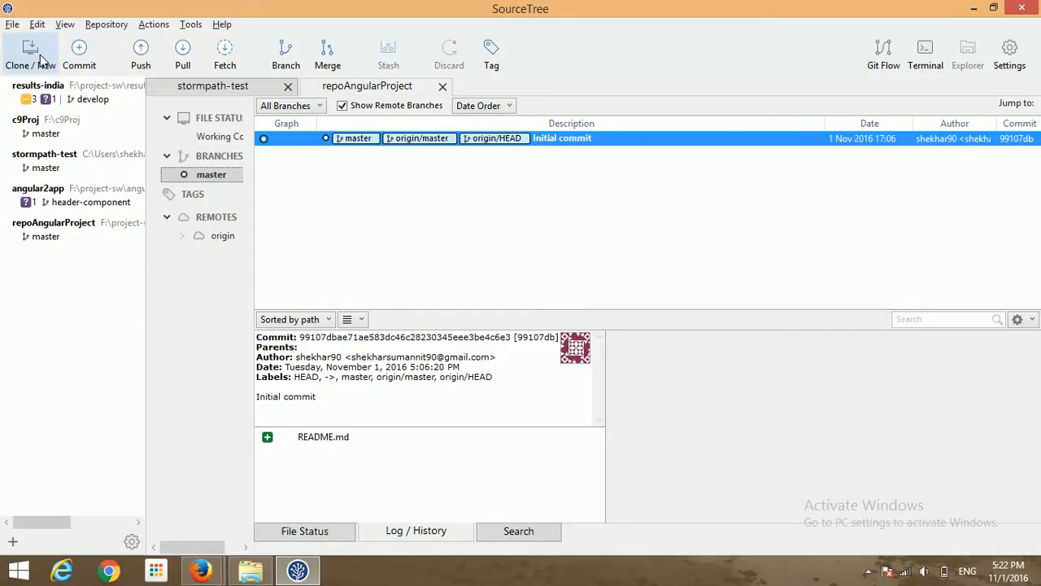
- Copy FirstApp's HTTPS clone address from GitHub and open a new clone tab in SourceTree
key(alt+Tab)
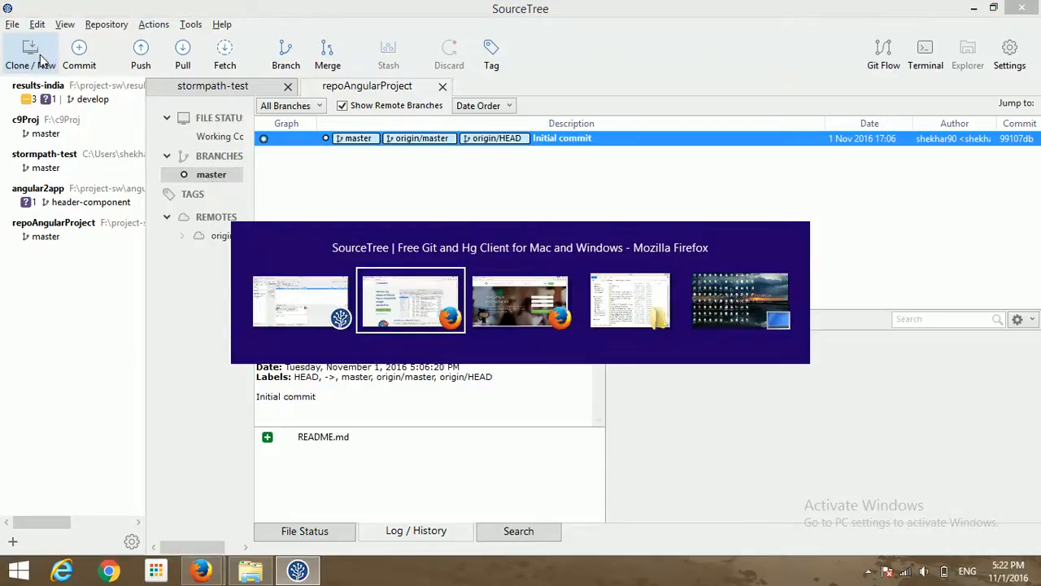
key(alt)
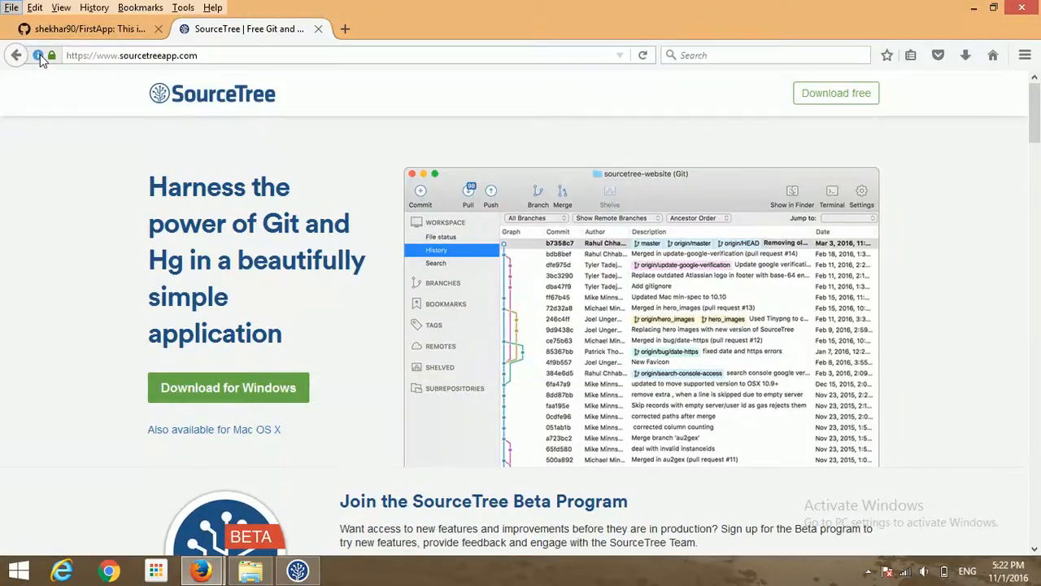
click(89, 28)
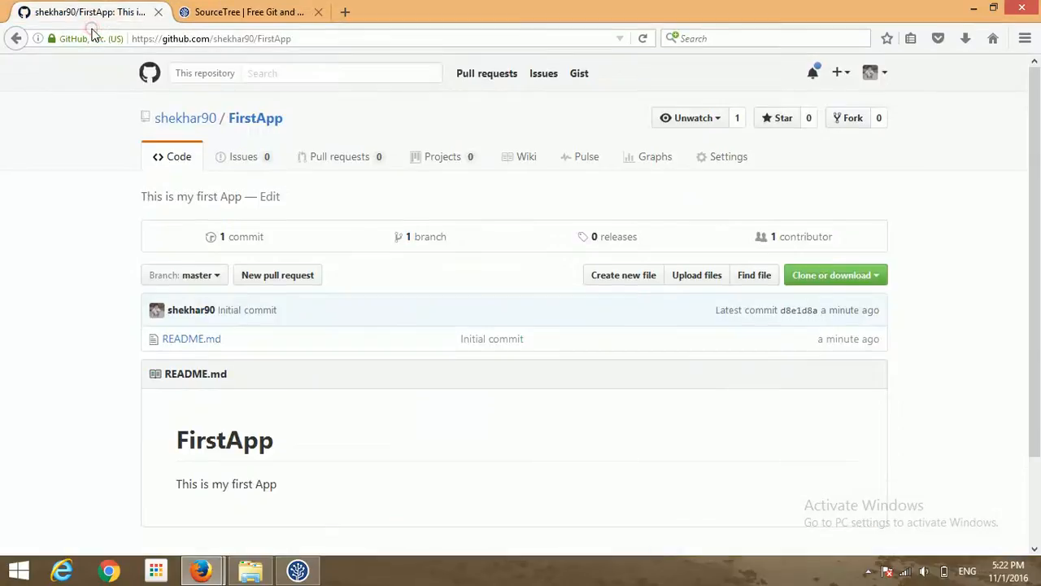
click(847, 281)
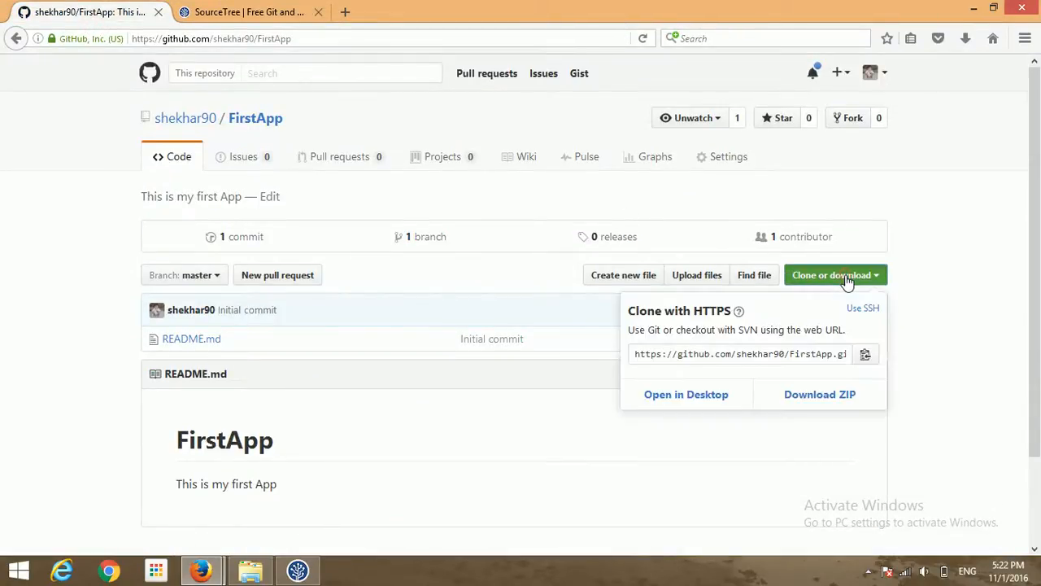
click(796, 360)
key(ctrl+c)
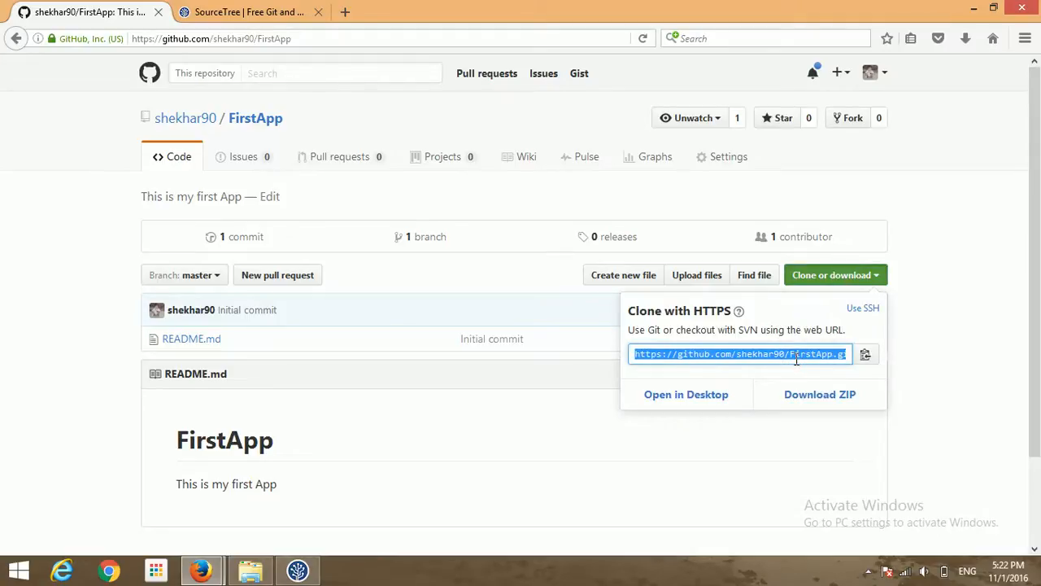
key(alt+Tab)
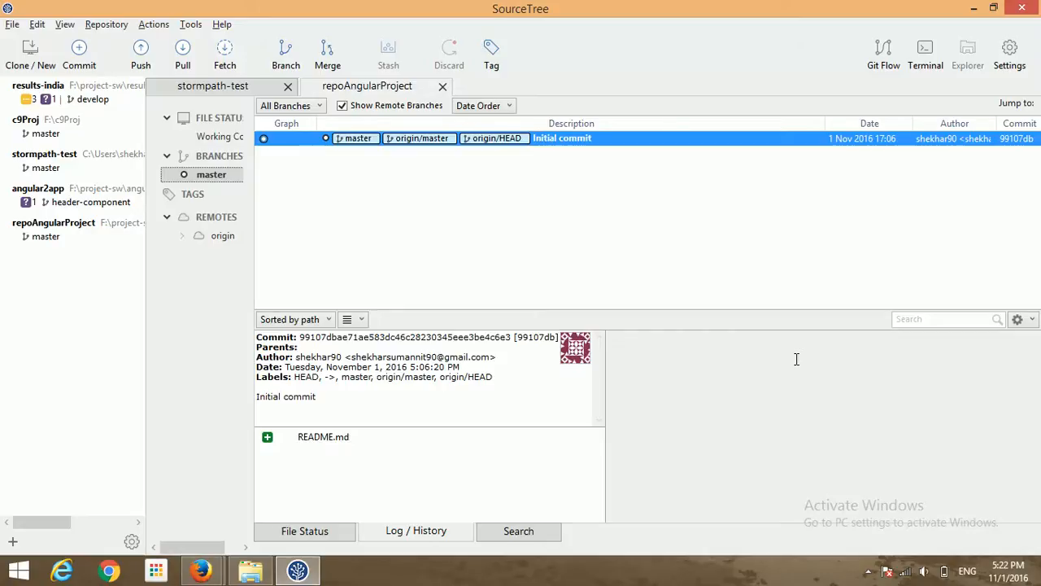
click(20, 51)
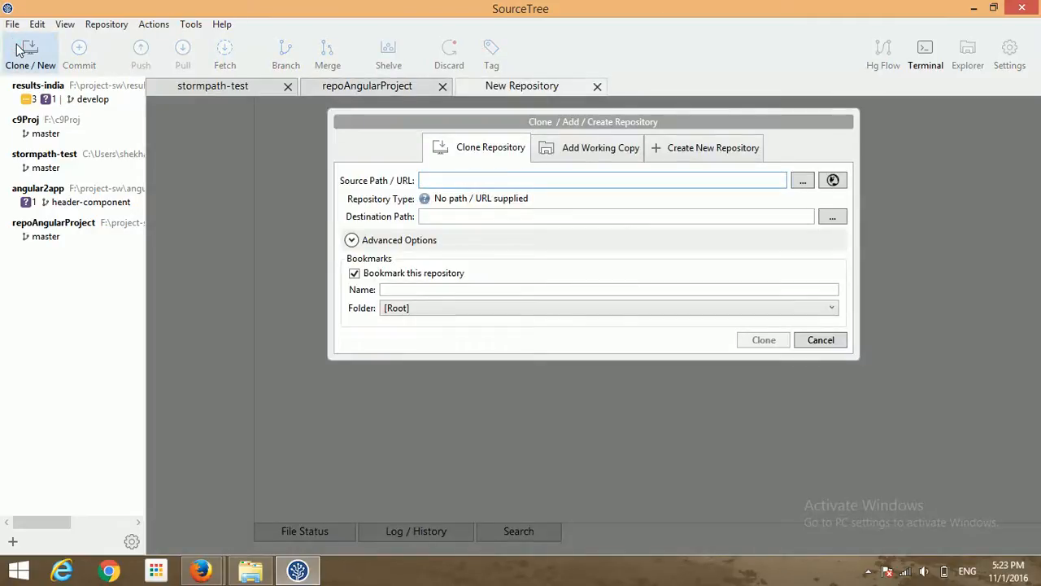
- Paste the FirstApp HTTPS URL as the clone source and bring up the destination folder picker
key(ctrl+v)
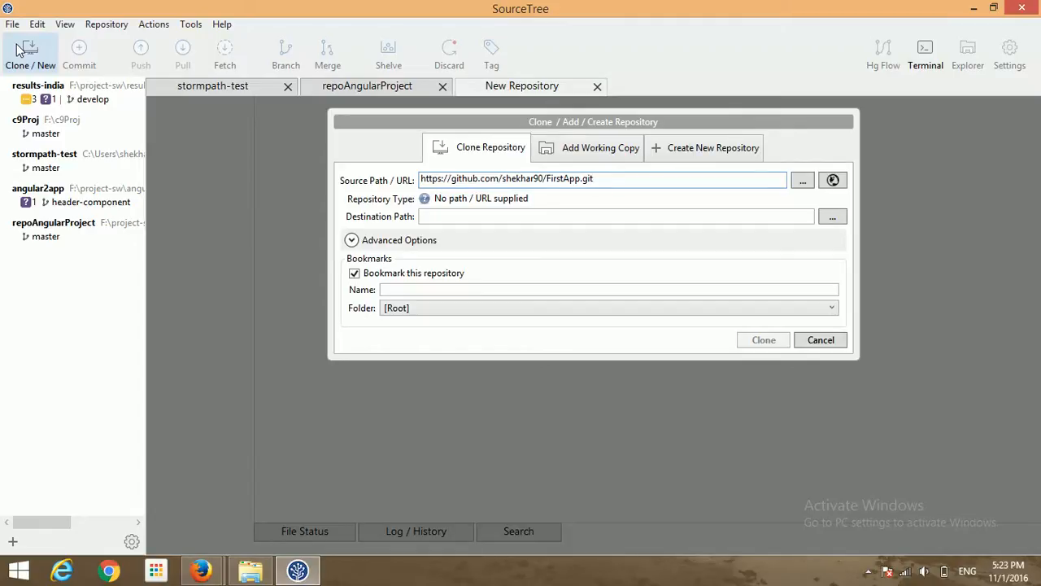
click(832, 218)
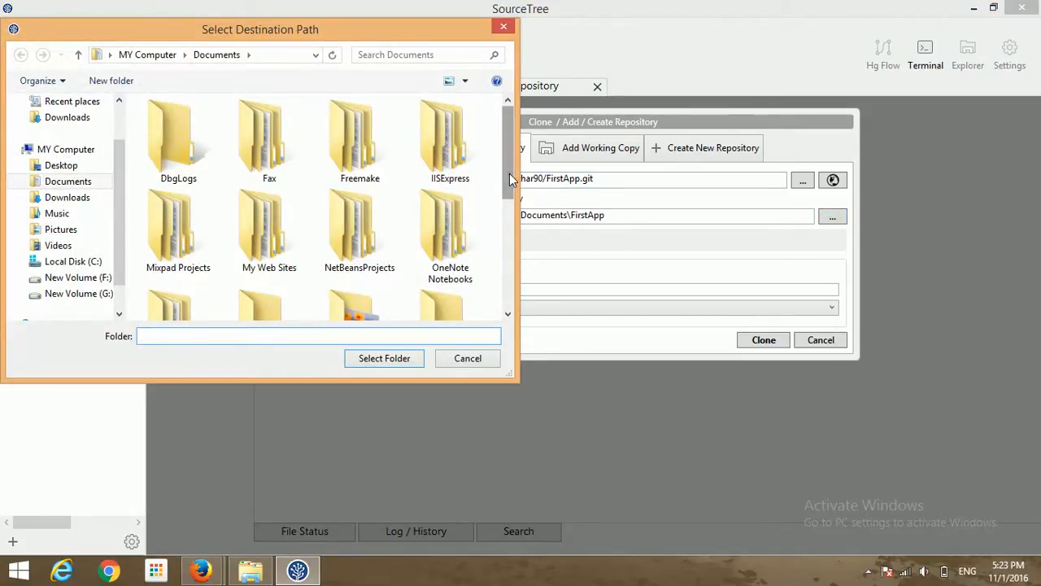
- Navigate the folder picker to F:\project-sw
drag(510, 179, 509, 242)
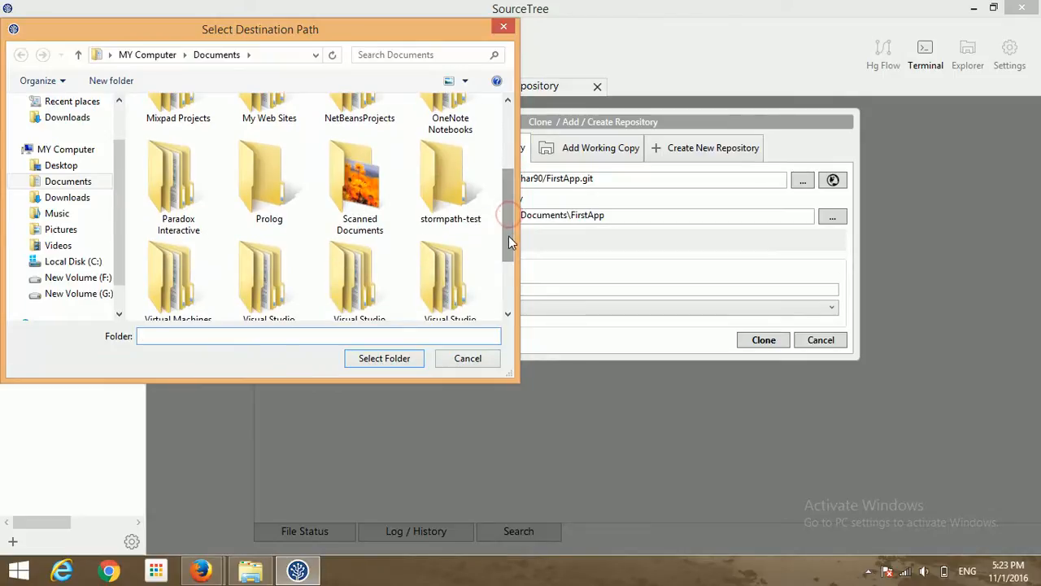
click(77, 278)
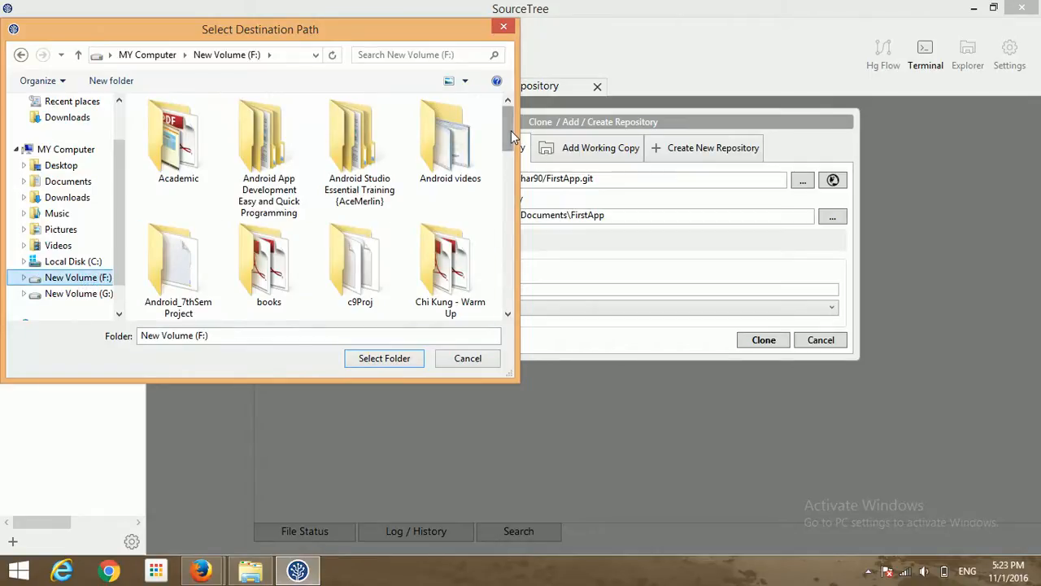
drag(511, 131, 510, 194)
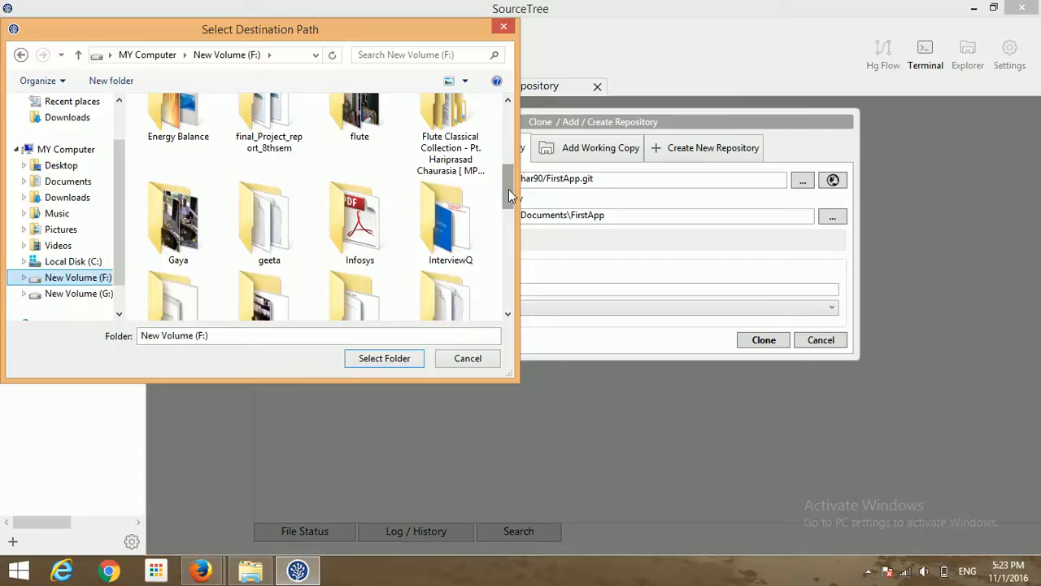
drag(508, 199, 508, 244)
click(456, 244)
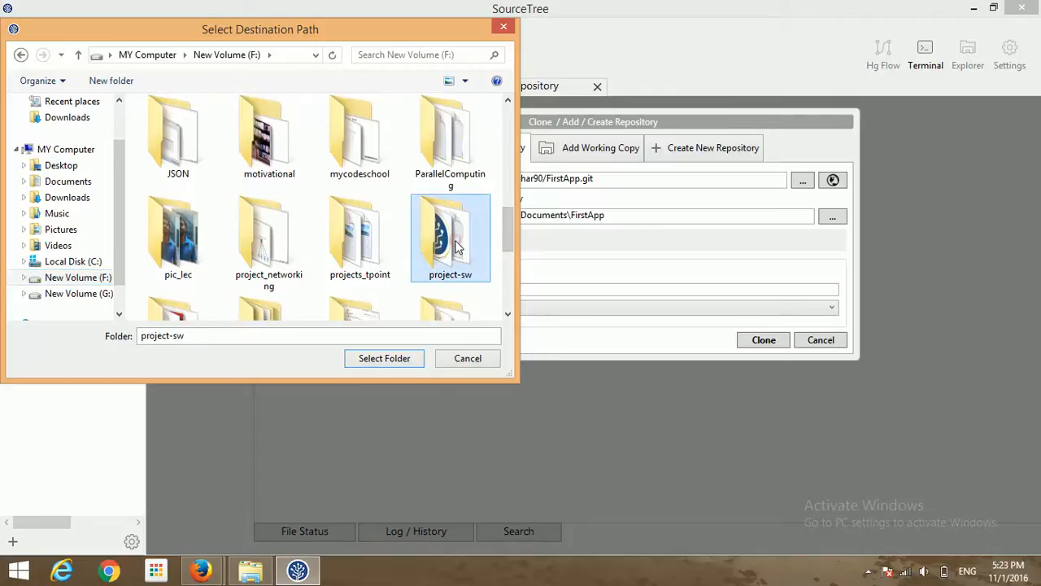
double_click(455, 246)
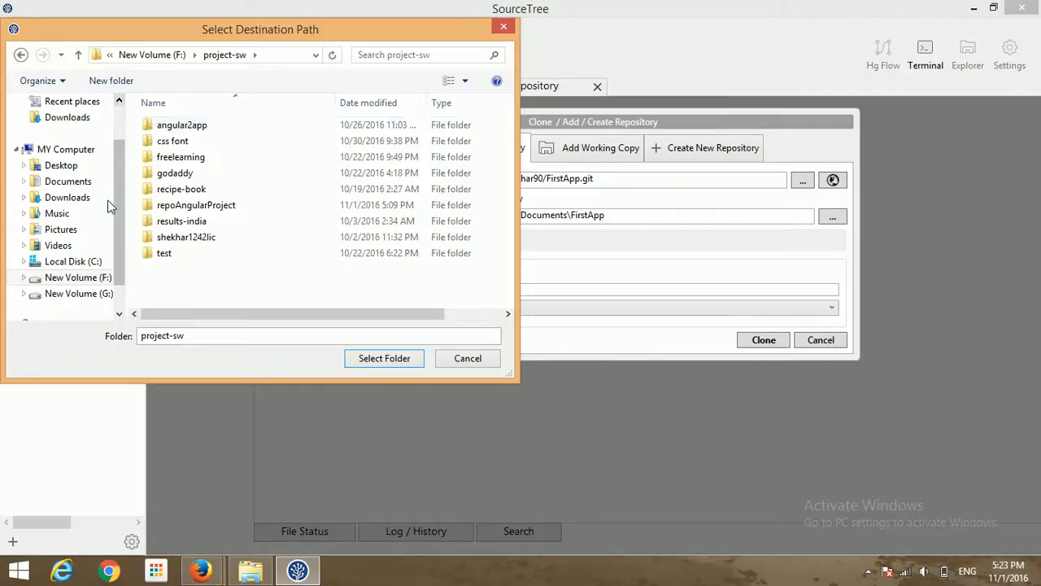
click(152, 55)
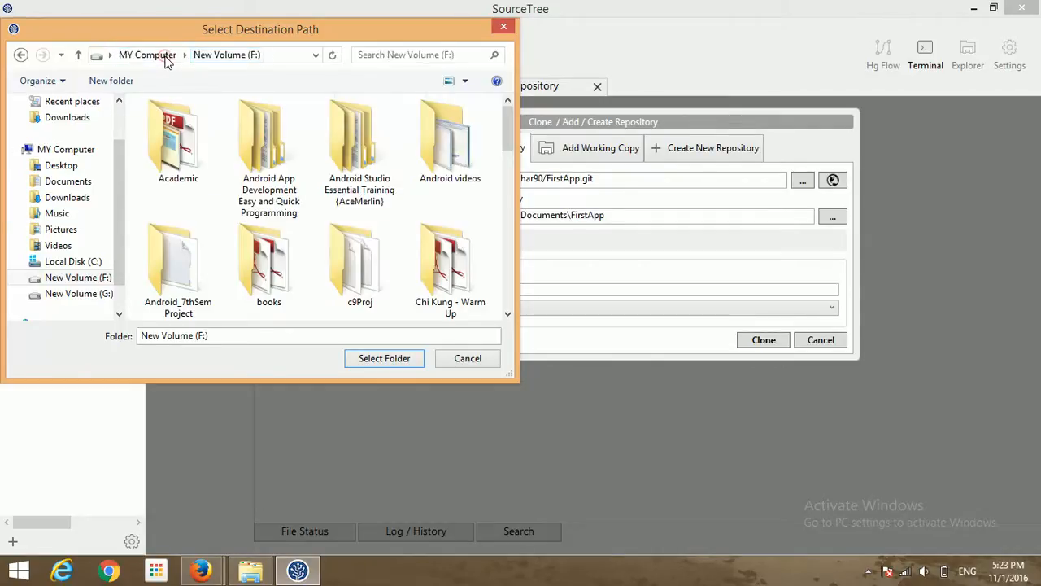
click(366, 263)
key(Down)
key(Down)
key(Down)
key(Down)
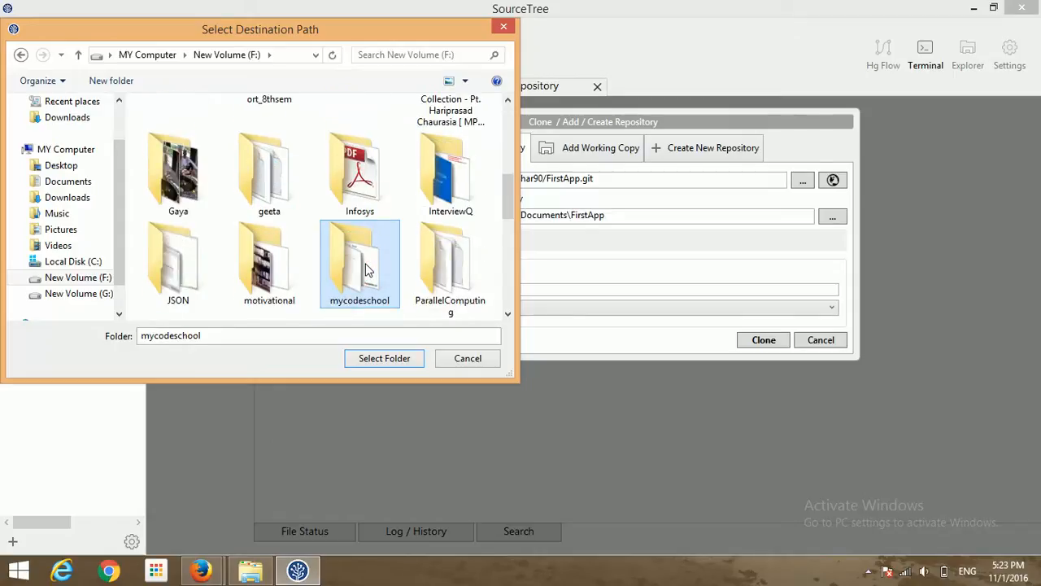
key(Right)
key(Return)
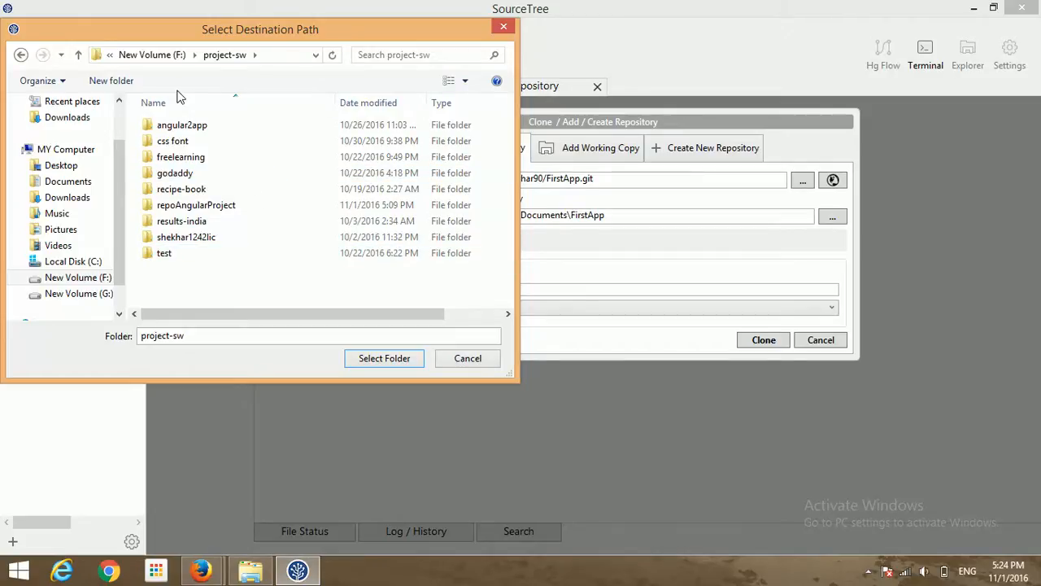
- Create a new FirstApp folder there and select it as the clone destination
click(101, 81)
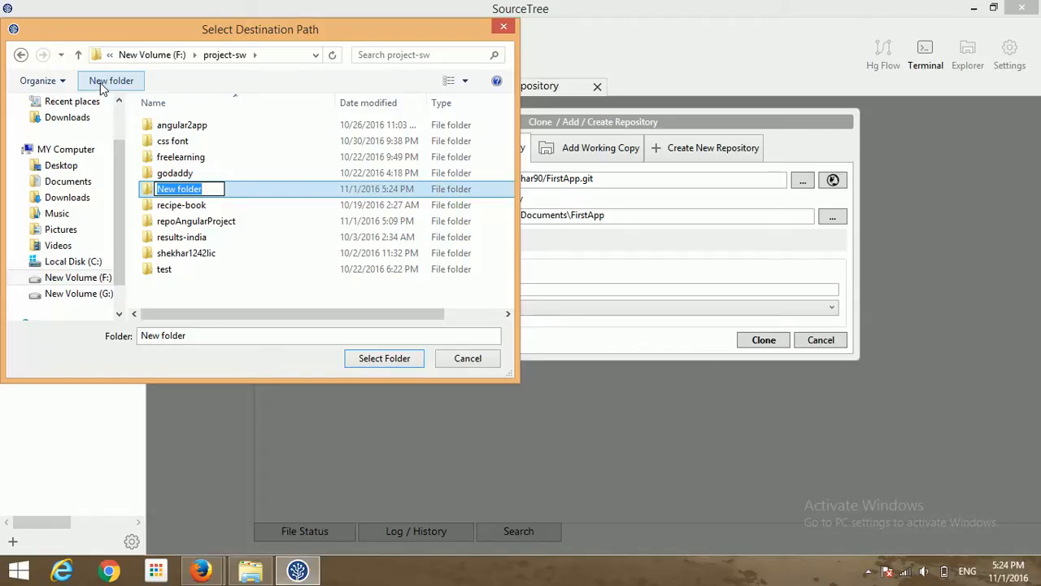
text(First)
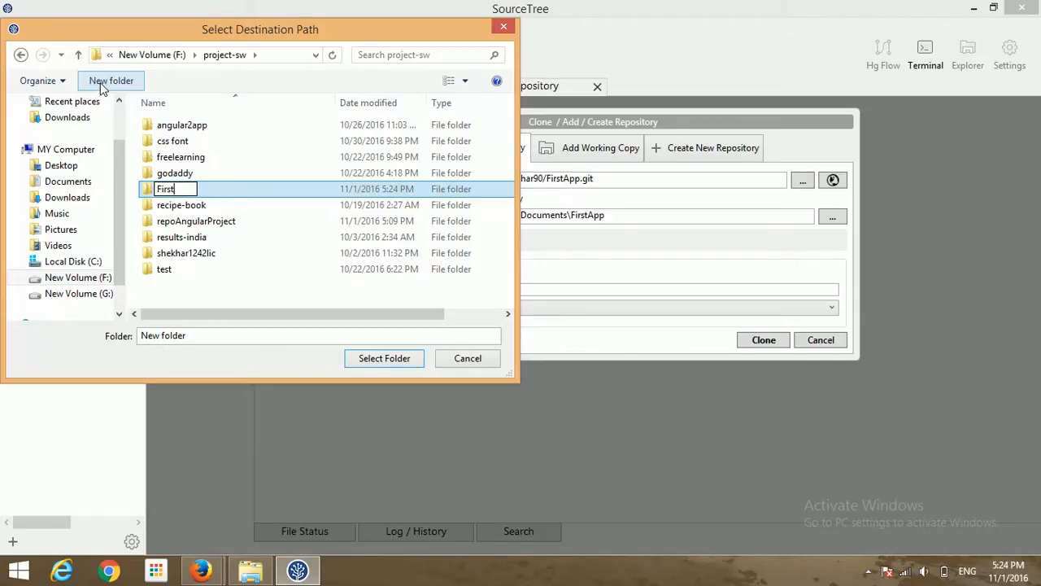
text(App)
key(Return)
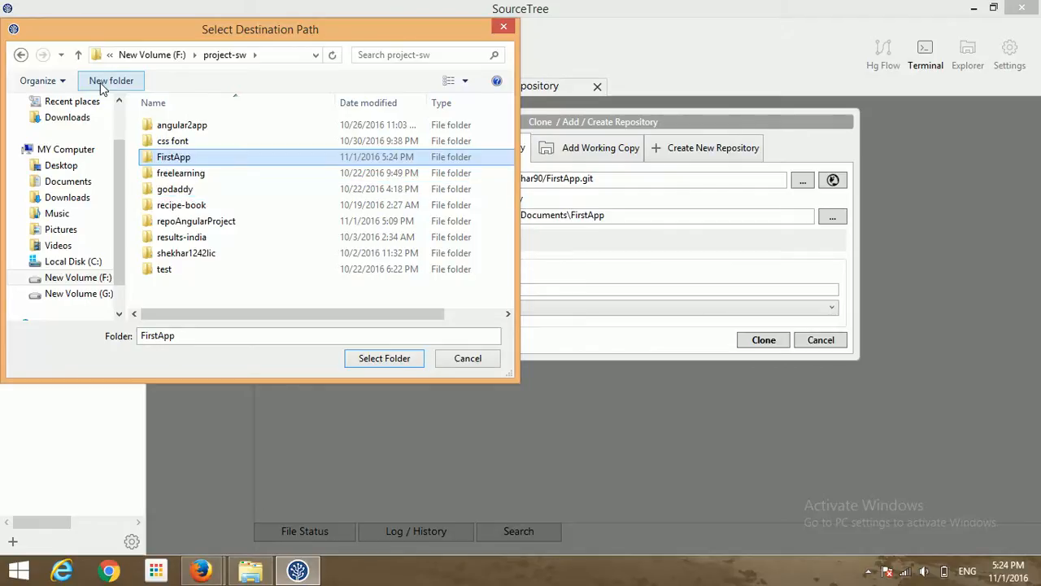
key(Return)
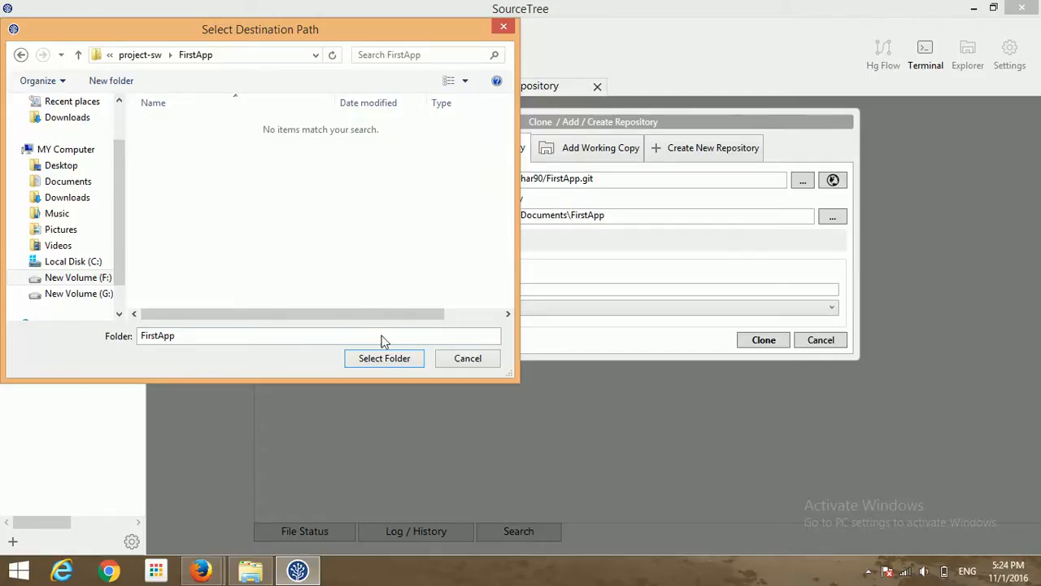
click(384, 358)
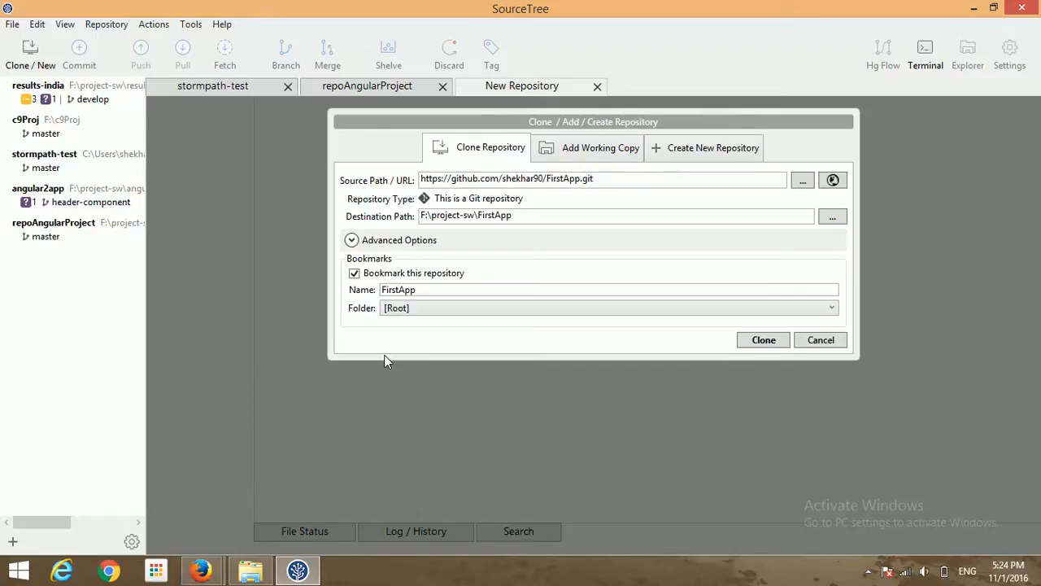
- Run the clone of FirstApp into F:\project-sw\FirstApp
click(765, 341)
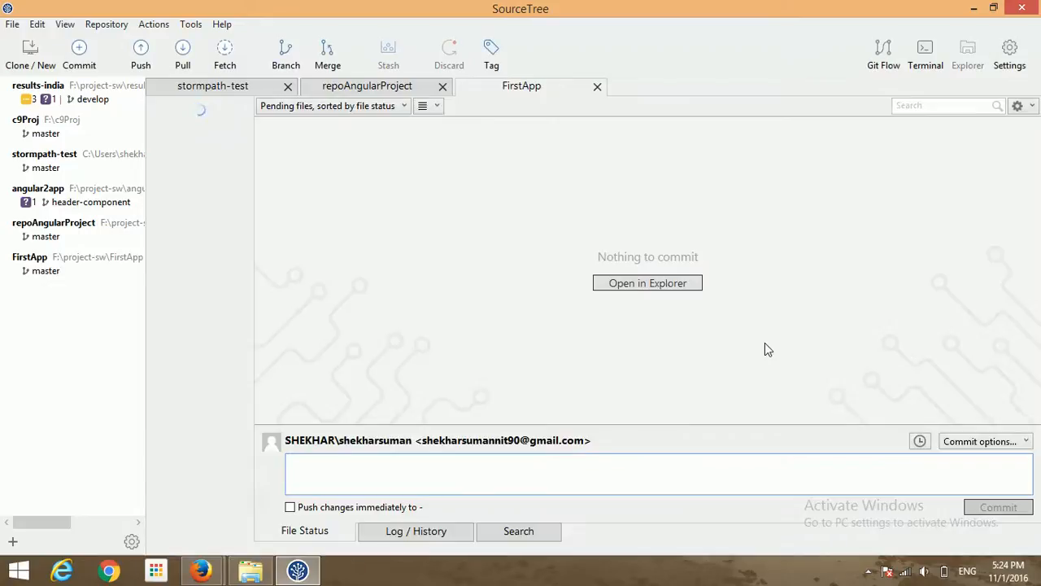
- Close the stormpath-test and repoAngularProject tabs so only FirstApp stays open
click(288, 86)
click(288, 86)
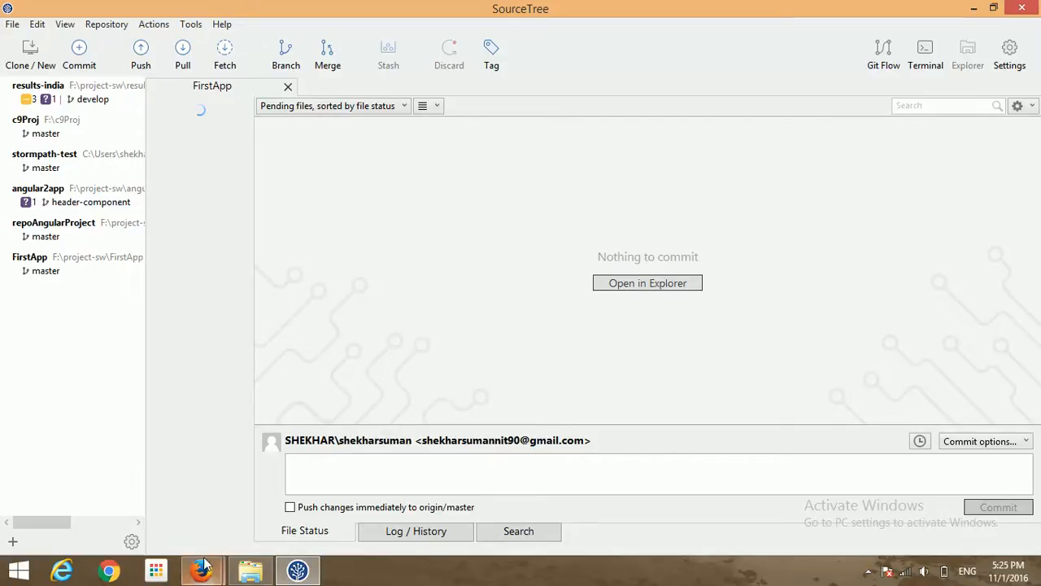
mouse_move(205, 563)
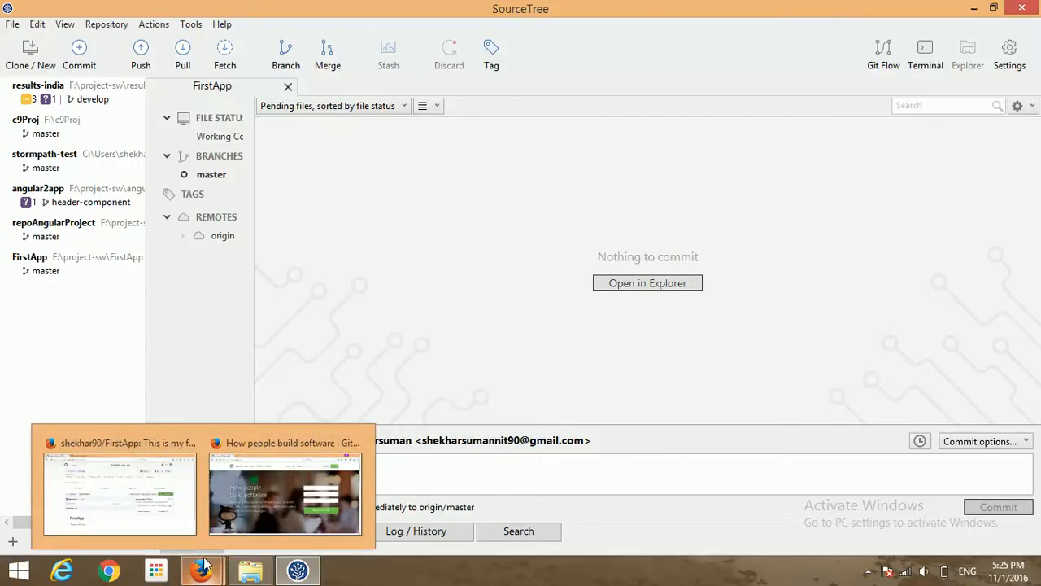
- View master's history, widen the sidebar, then return to the Working Copy status
click(212, 175)
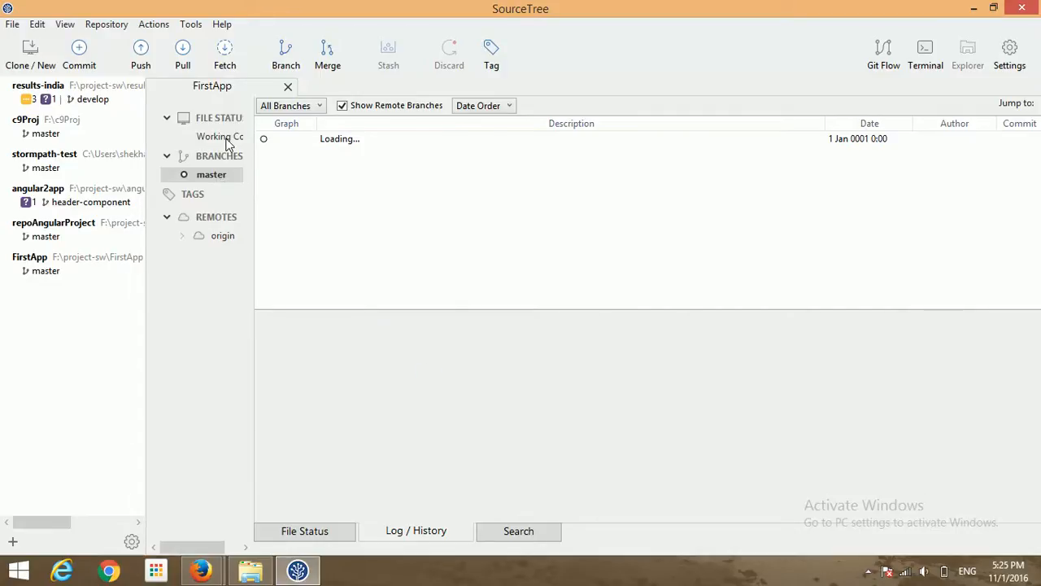
drag(254, 168, 365, 173)
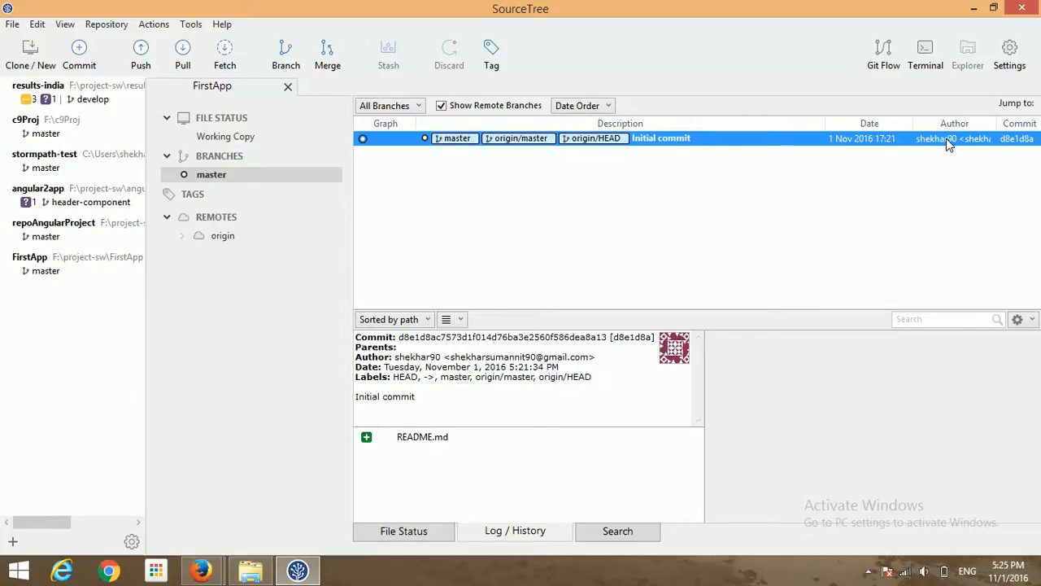
click(231, 138)
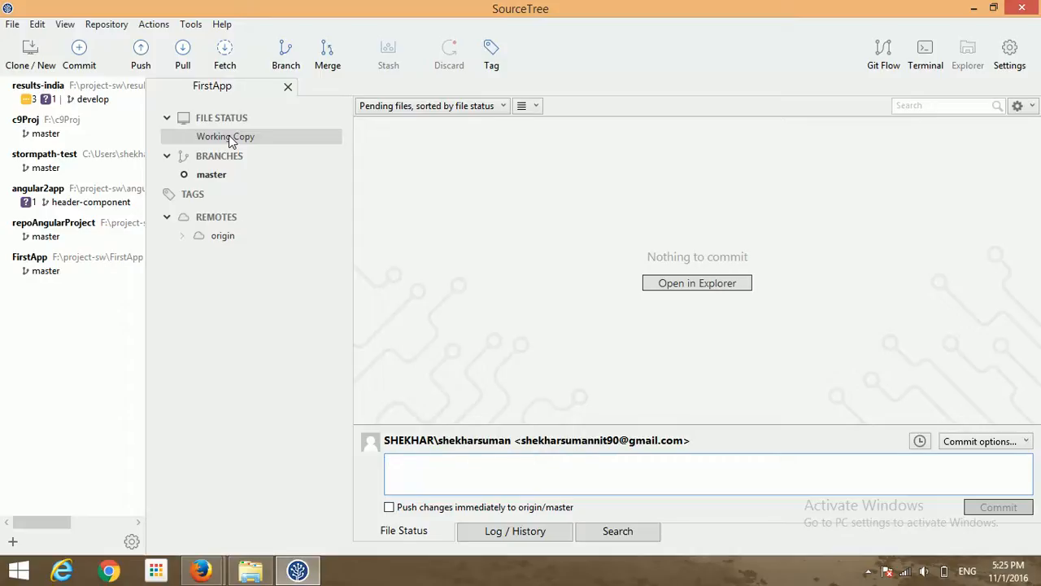
- Switch to Firefox and load angular.io in a new tab, correcting the mistyped address
key(alt+Tab)
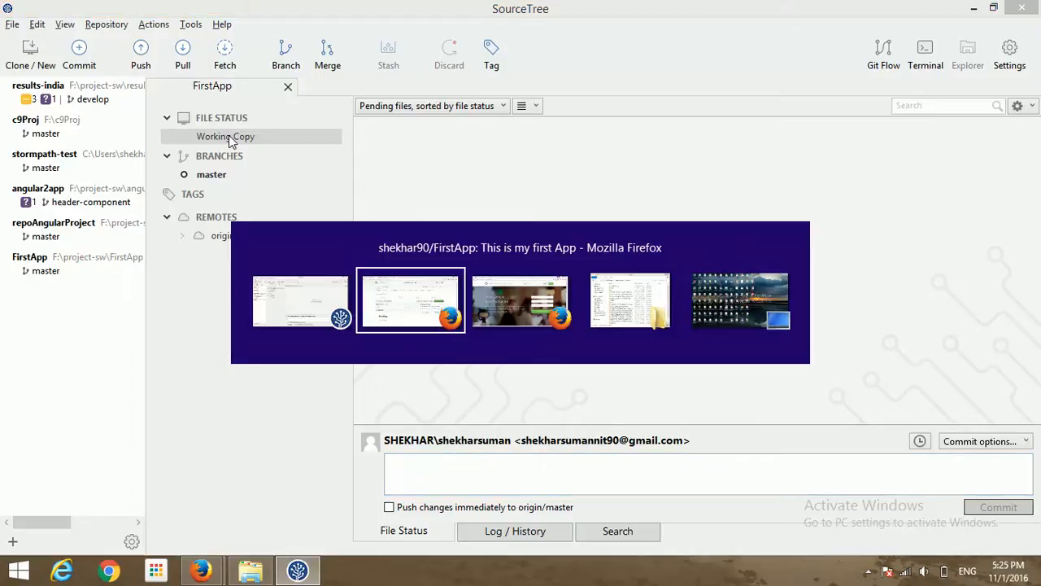
key(alt+Tab)
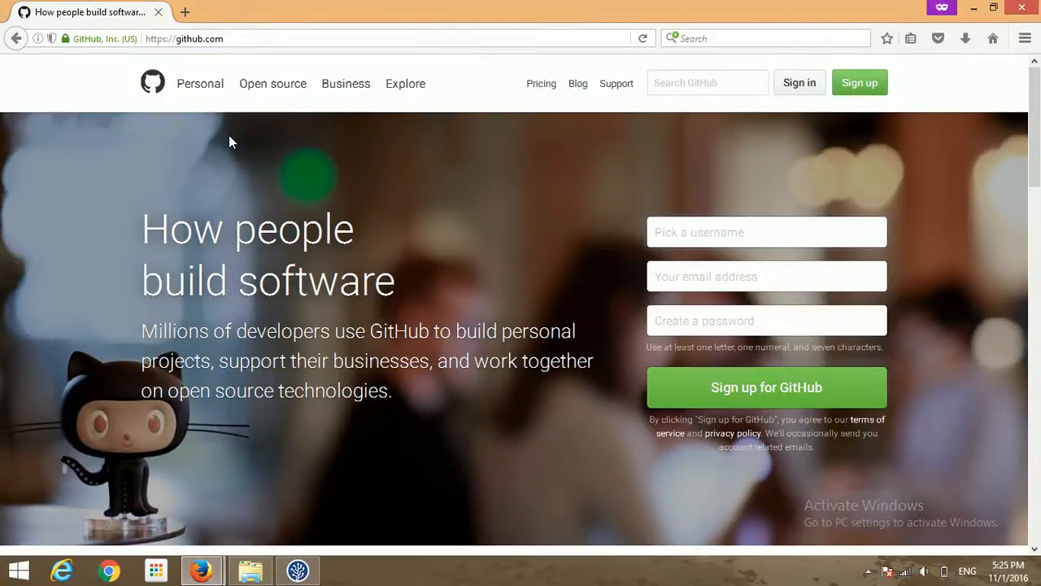
key(ctrl+t)
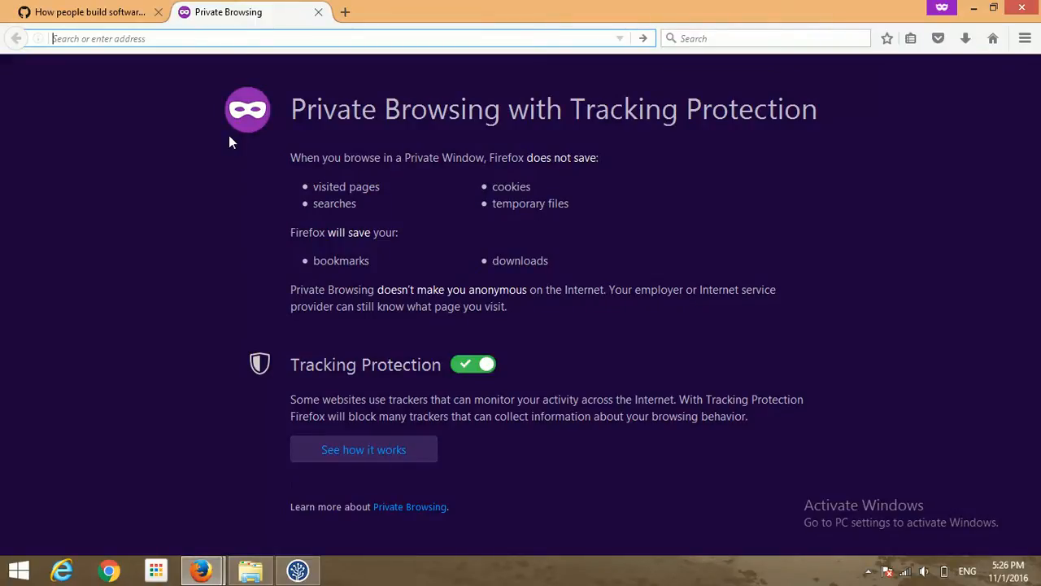
text(angula)
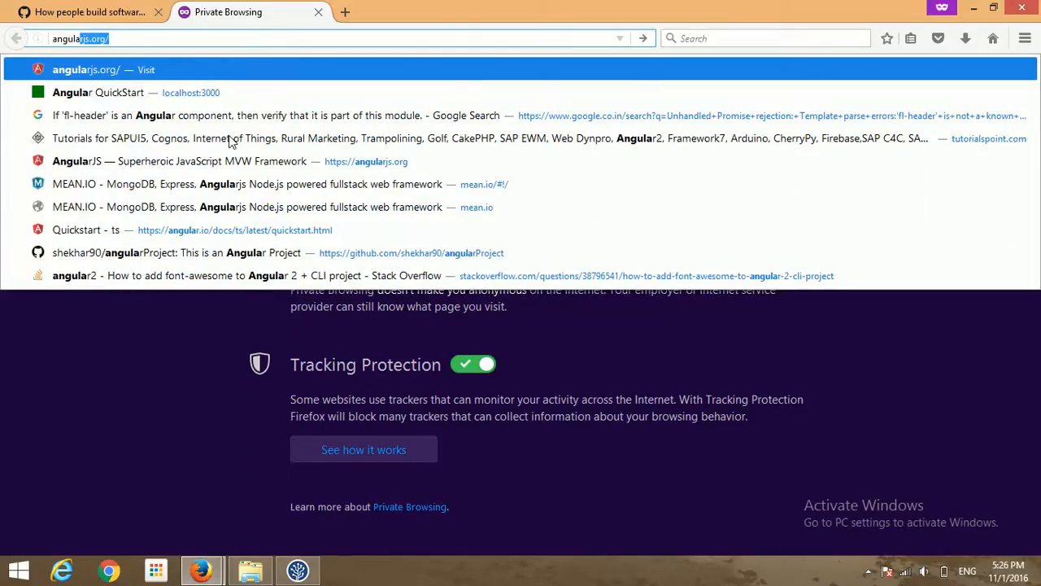
key(BackSpace)
text(.io)
key(Return)
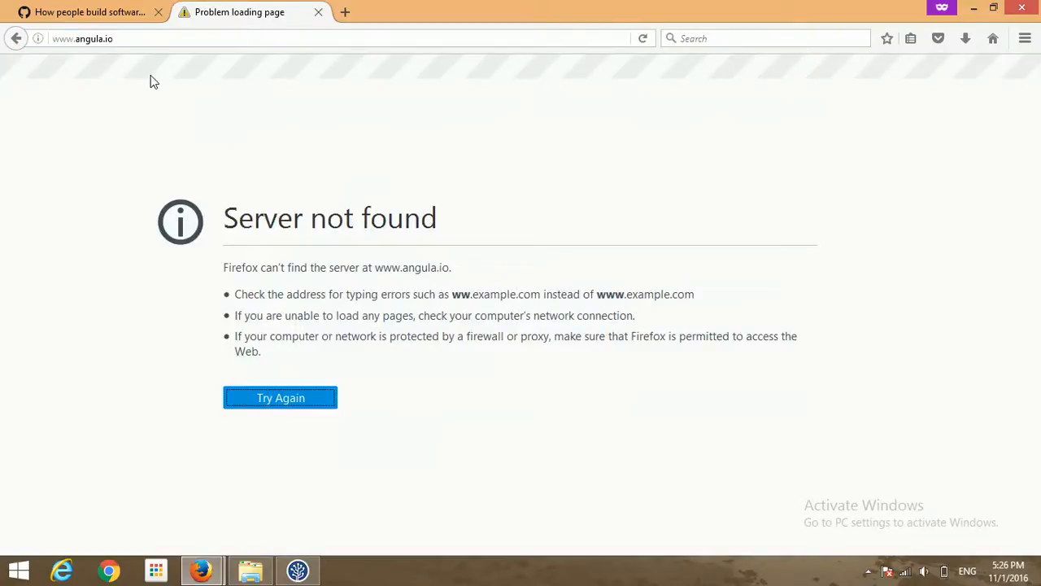
click(103, 39)
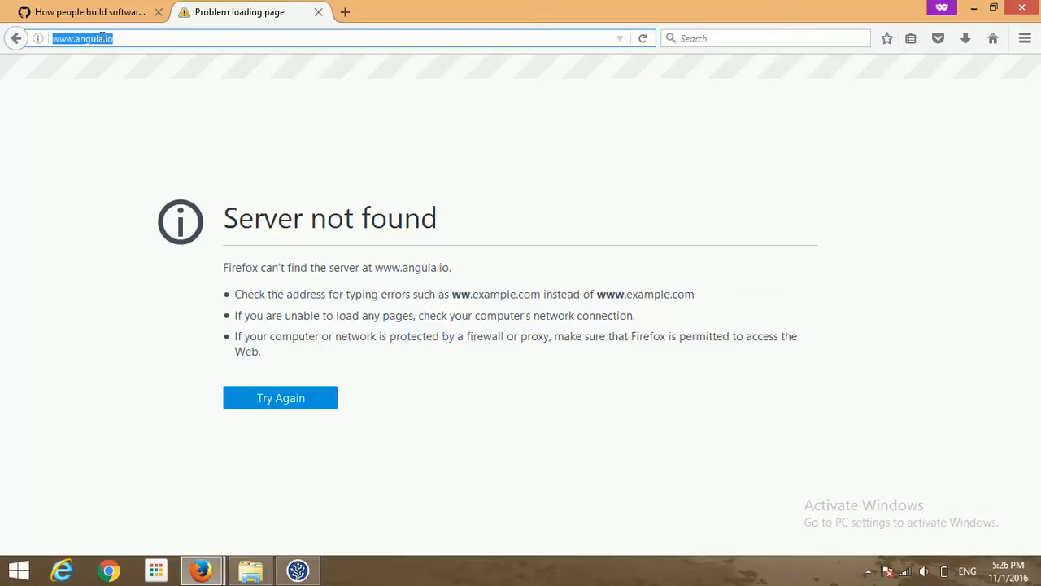
text(angular)
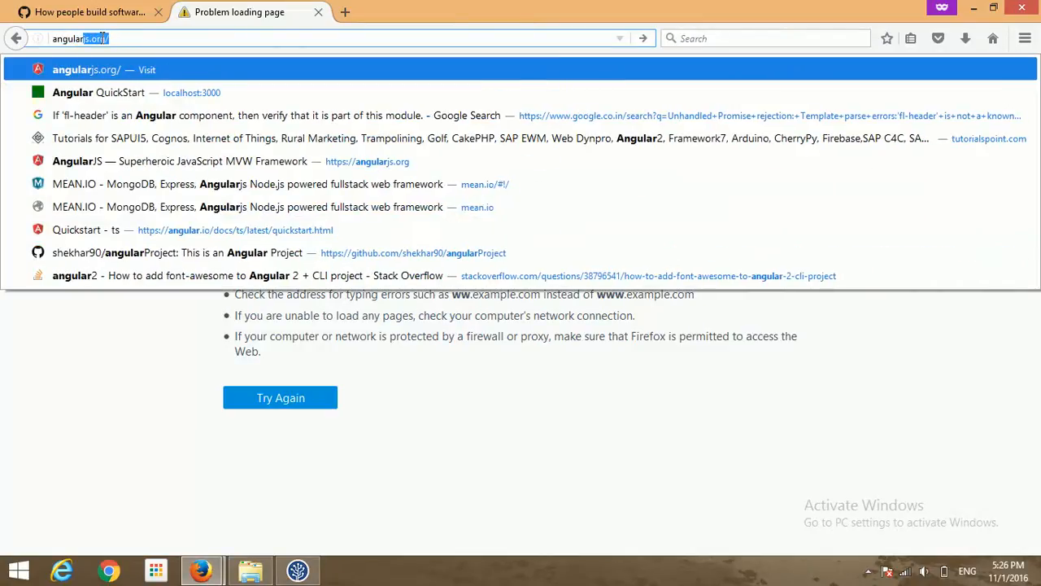
key(BackSpace)
text(.io)
key(Return)
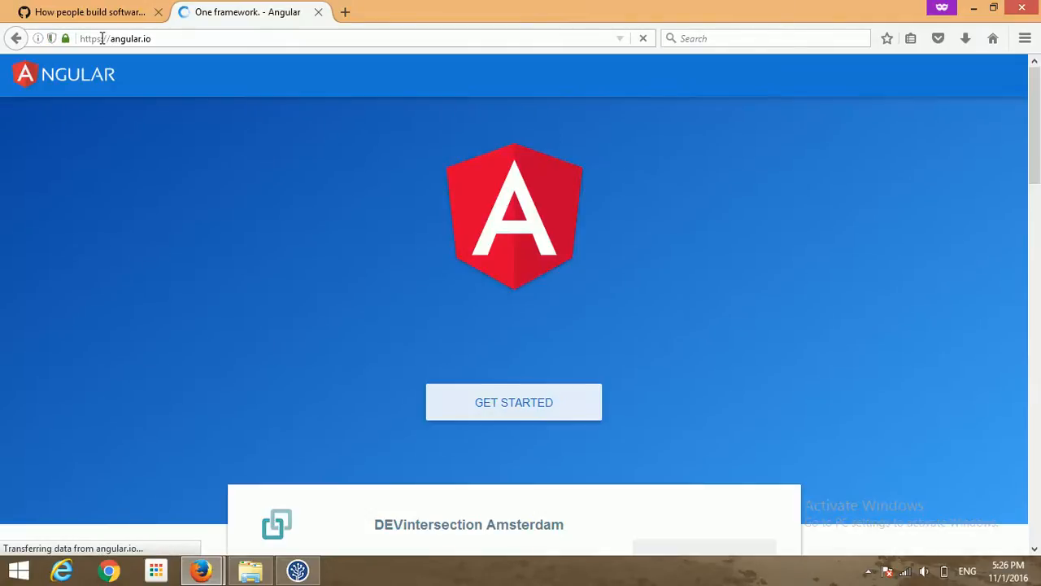
- Open the TypeScript QuickStart guide from the angular.io home page
key(Down)
key(Down)
key(Down)
key(Down)
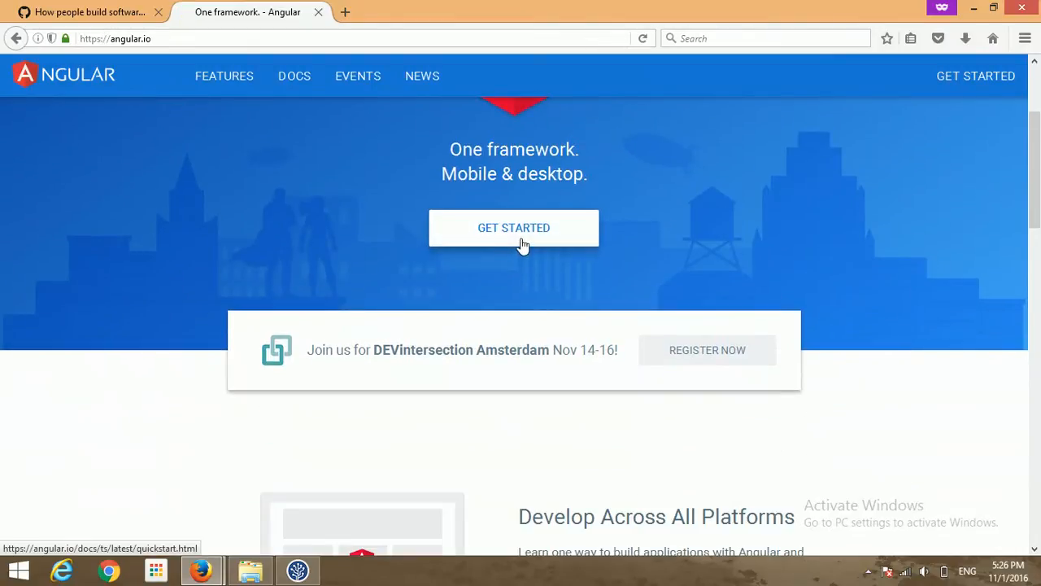
click(522, 241)
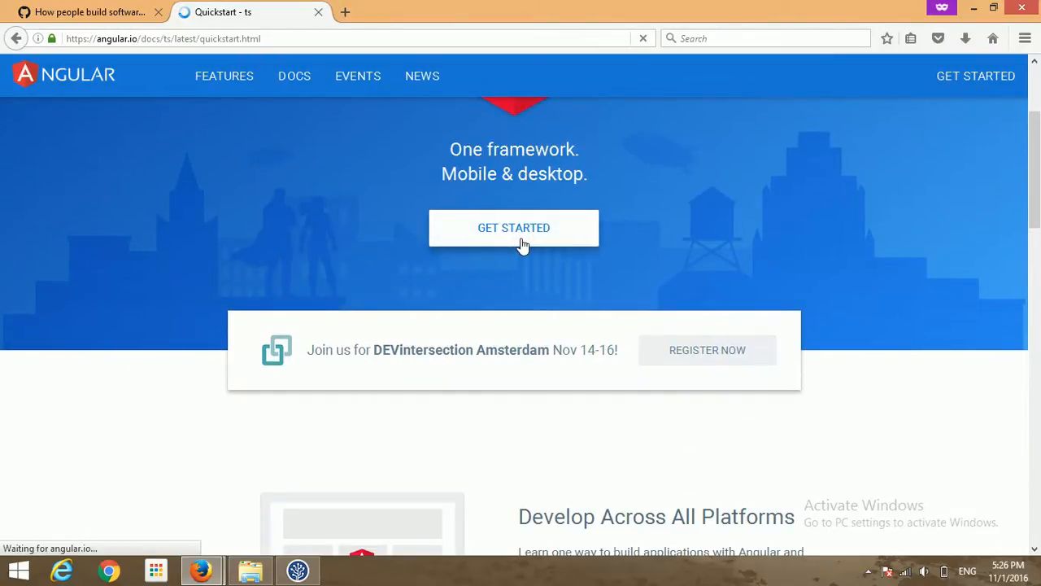
key(Down)
key(Down)
key(Down)
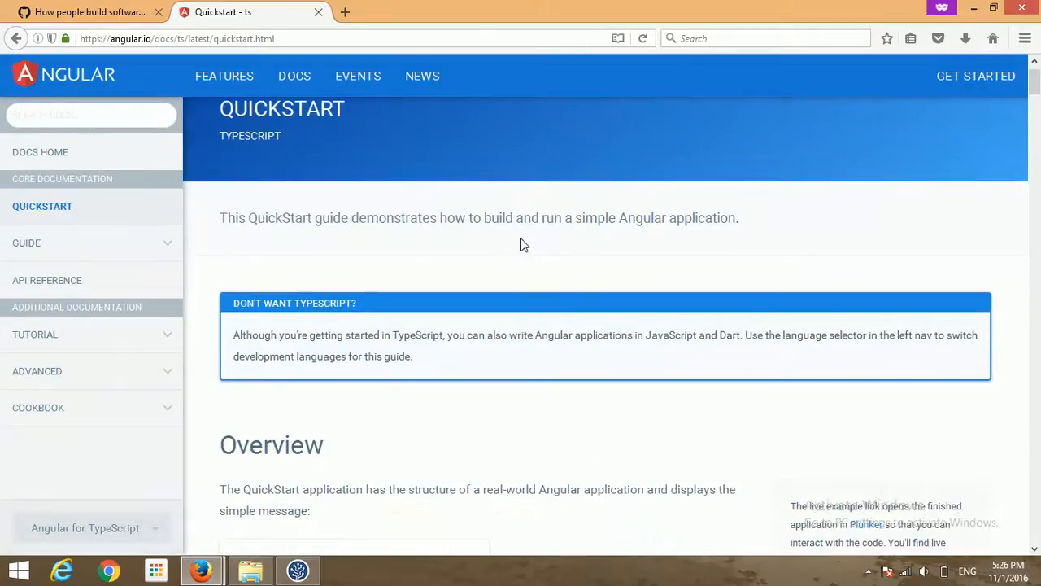
- Follow the guide's 'clone the entire QuickStart application' link to the angular/quickstart repository page
scroll(521, 245, down, 3)
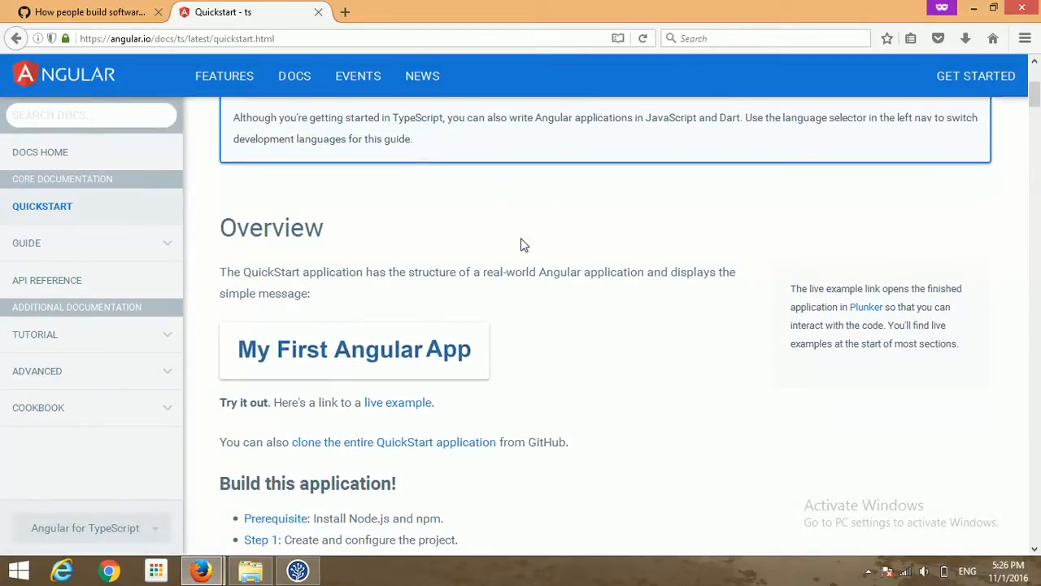
click(414, 449)
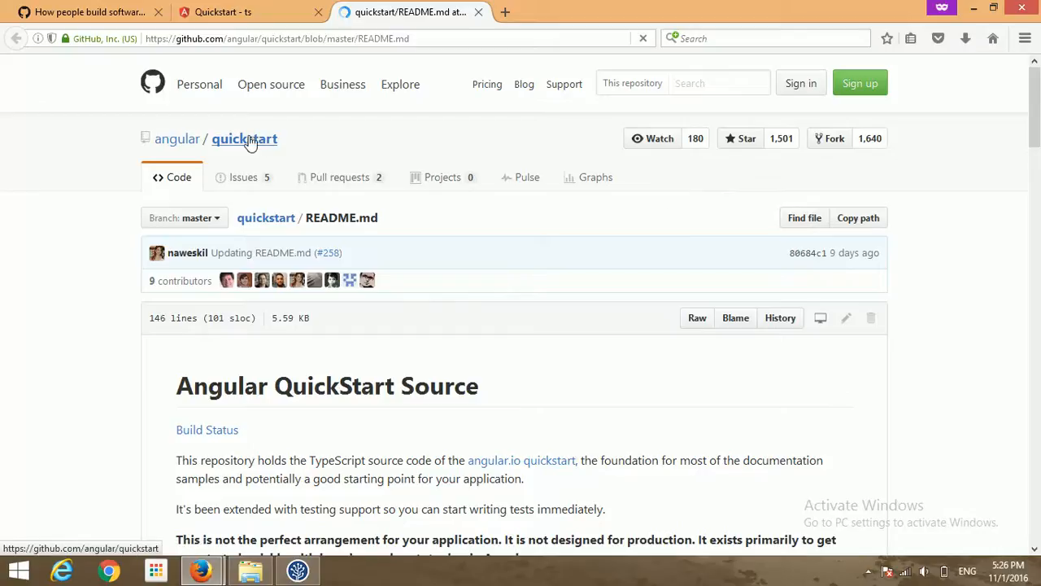
click(186, 140)
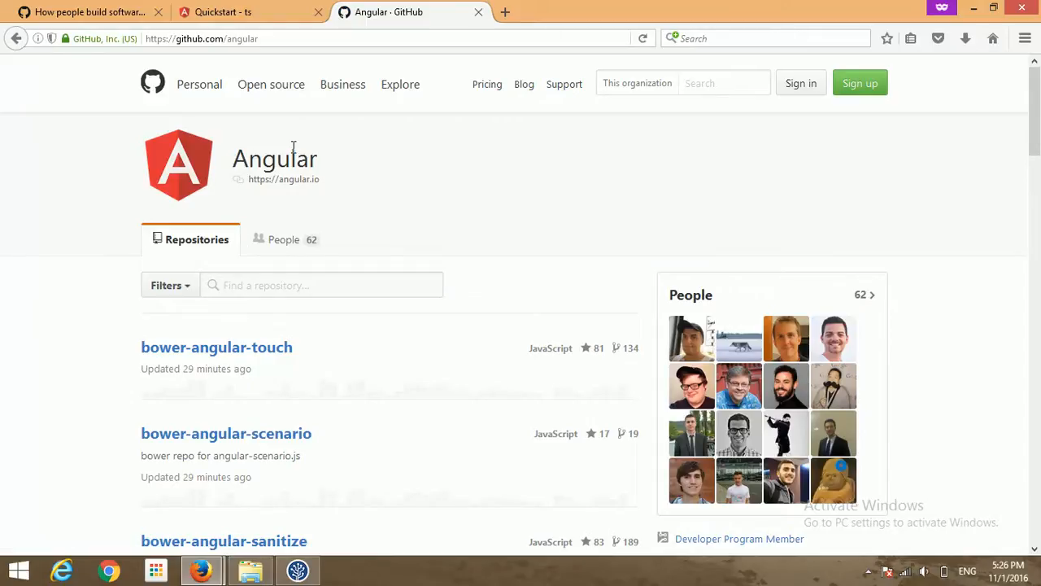
click(16, 38)
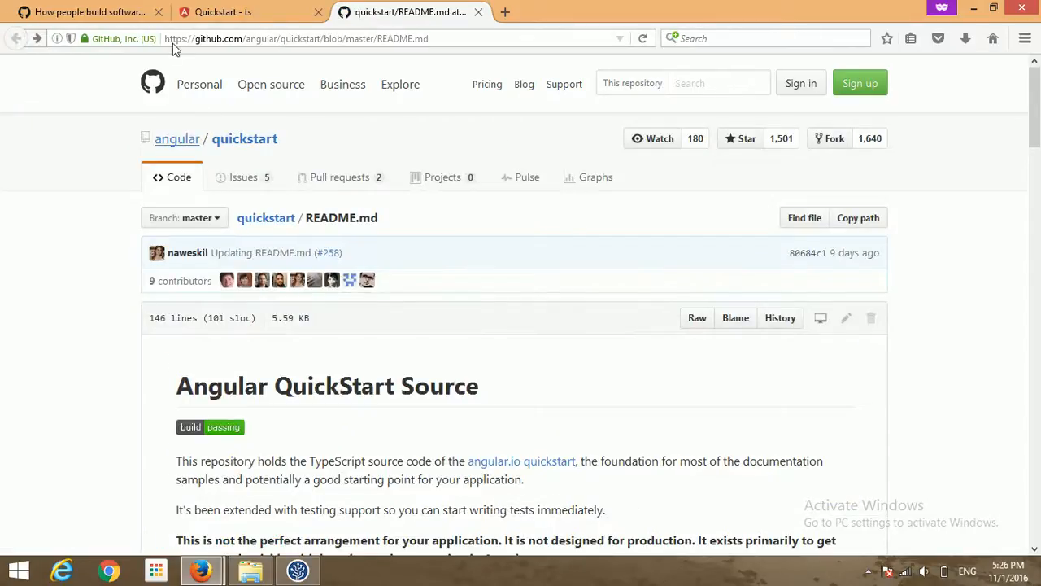
click(244, 142)
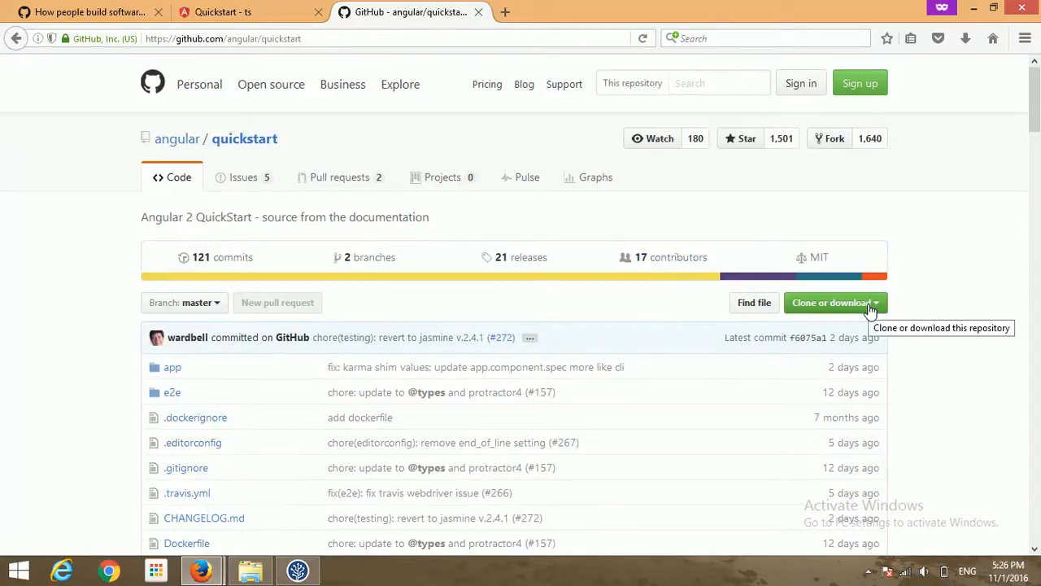
- Save the repository via Clone or download > Download ZIP and reveal quickstart-master.zip in Downloads
click(868, 304)
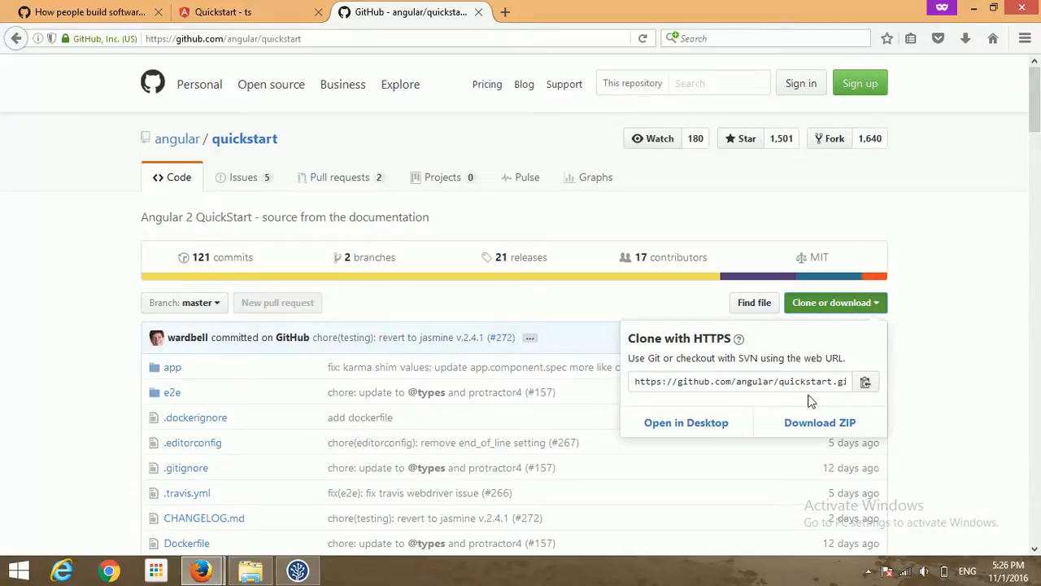
click(810, 426)
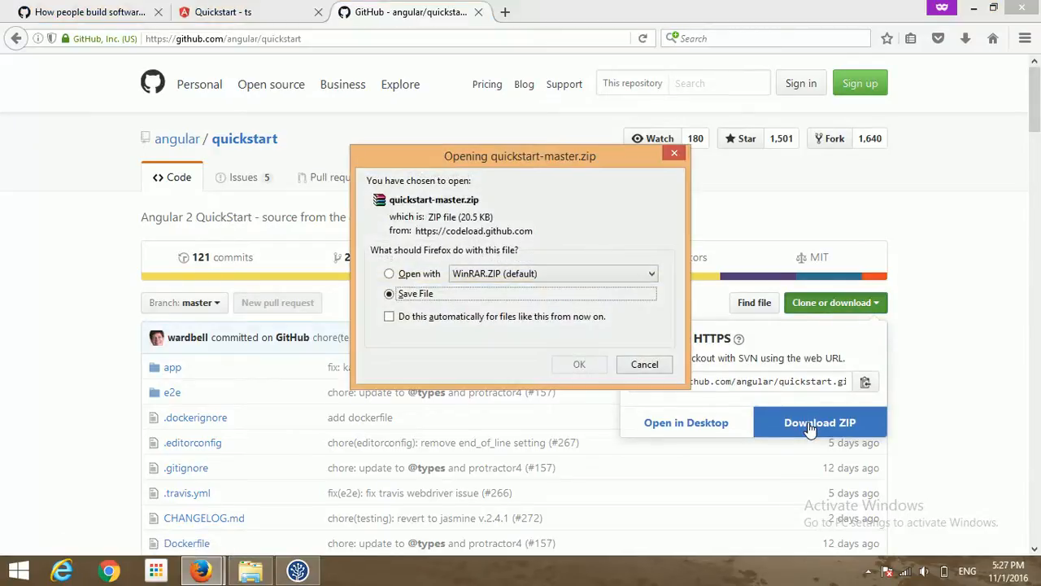
click(581, 368)
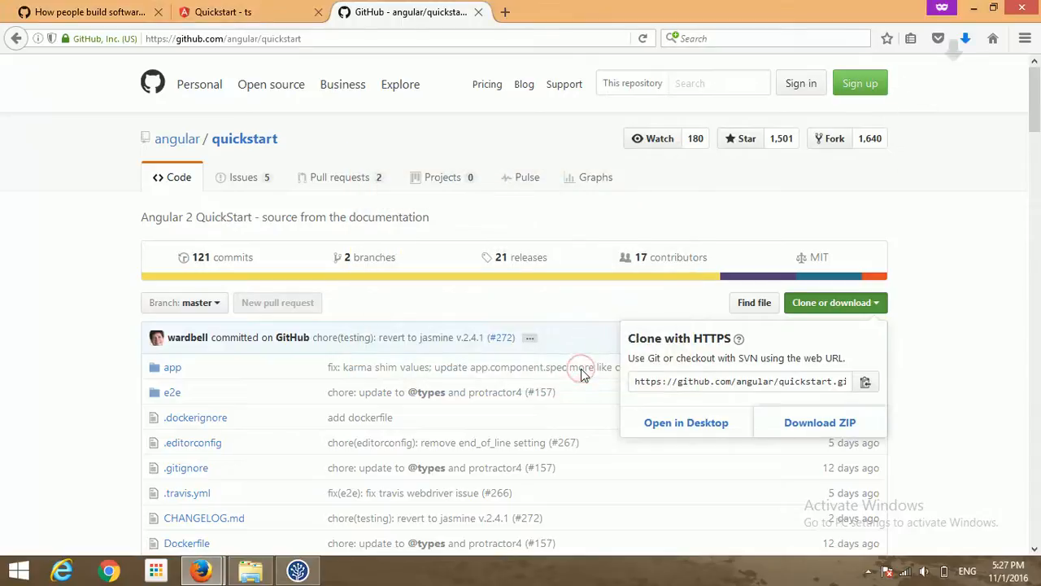
click(959, 37)
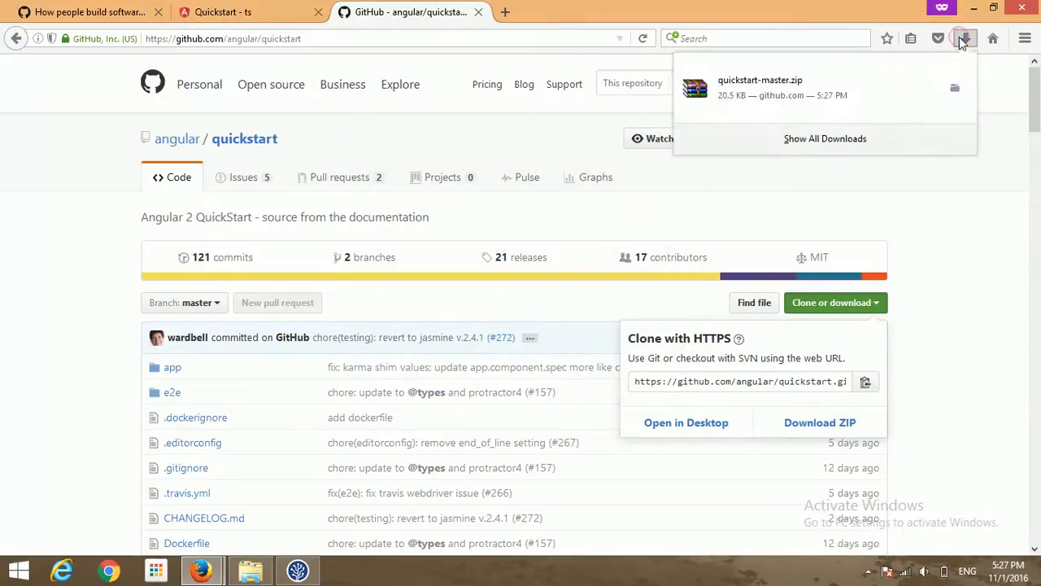
click(956, 91)
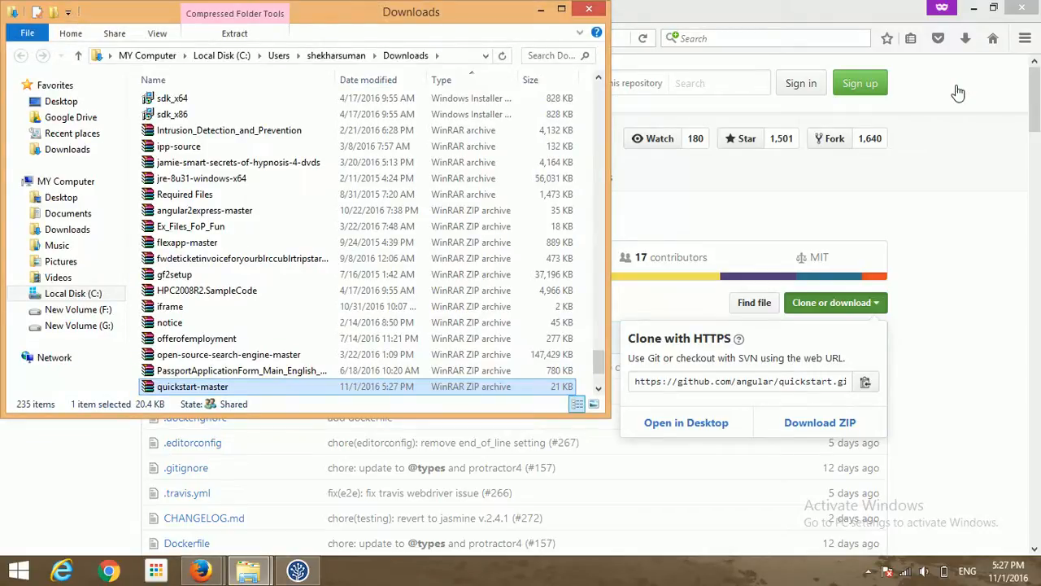
- Go to F:\project-sw\FirstApp in Explorer and paste quickstart-master.zip there
key(alt+Tab)
key(alt+Tab)
key(alt+Tab)
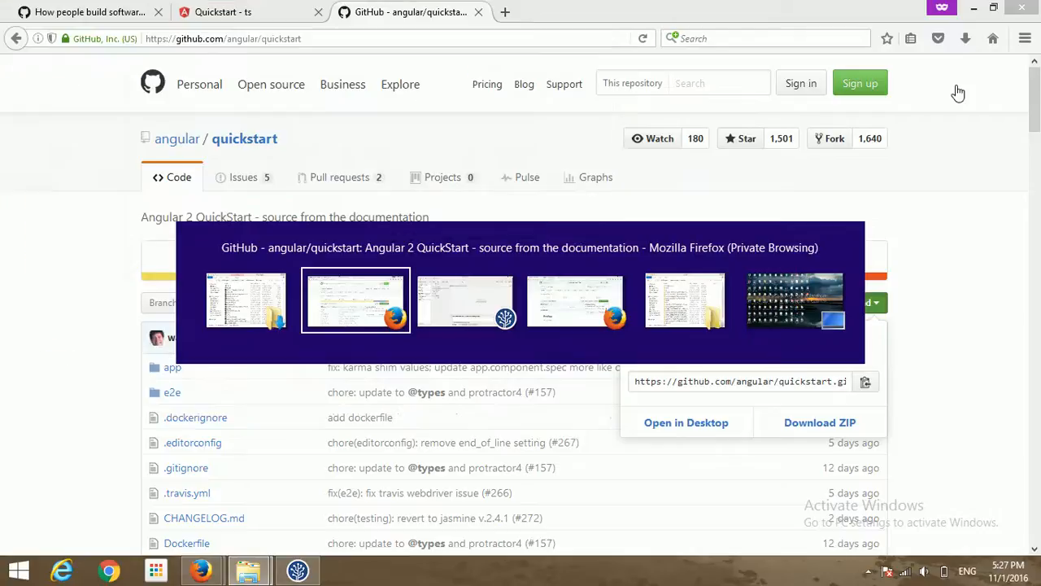
key(alt+Tab)
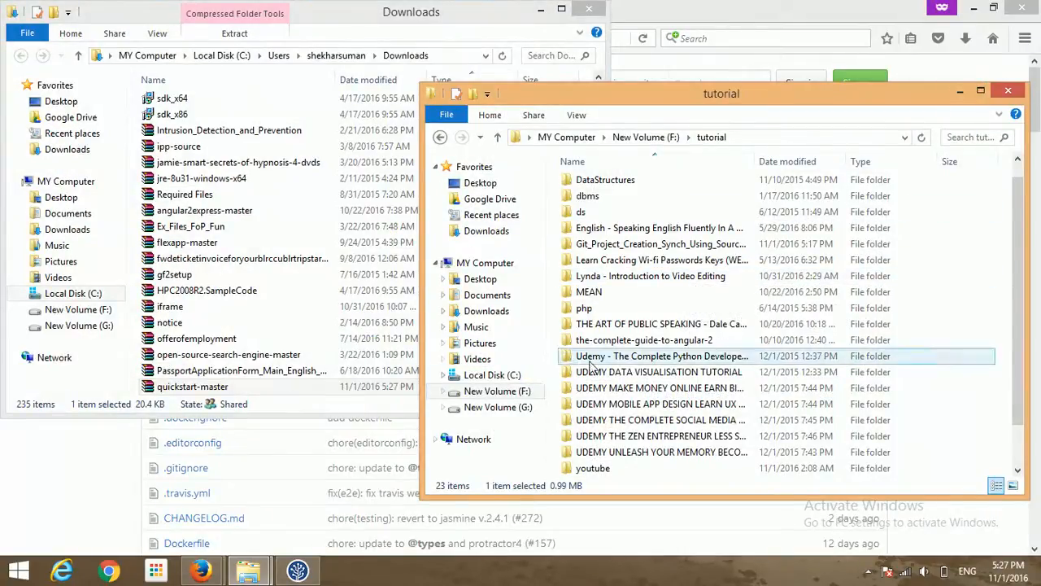
click(513, 393)
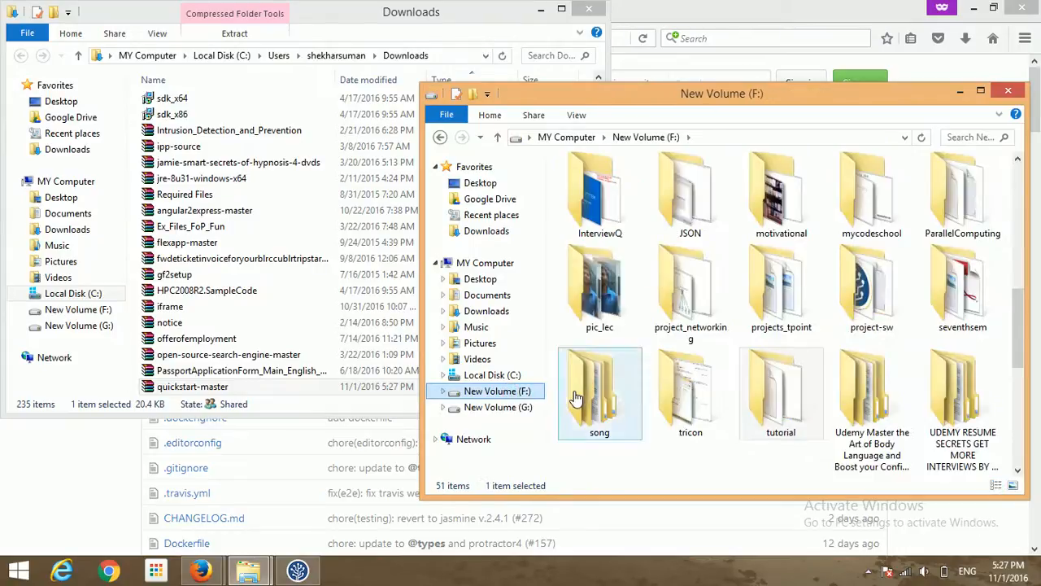
double_click(885, 303)
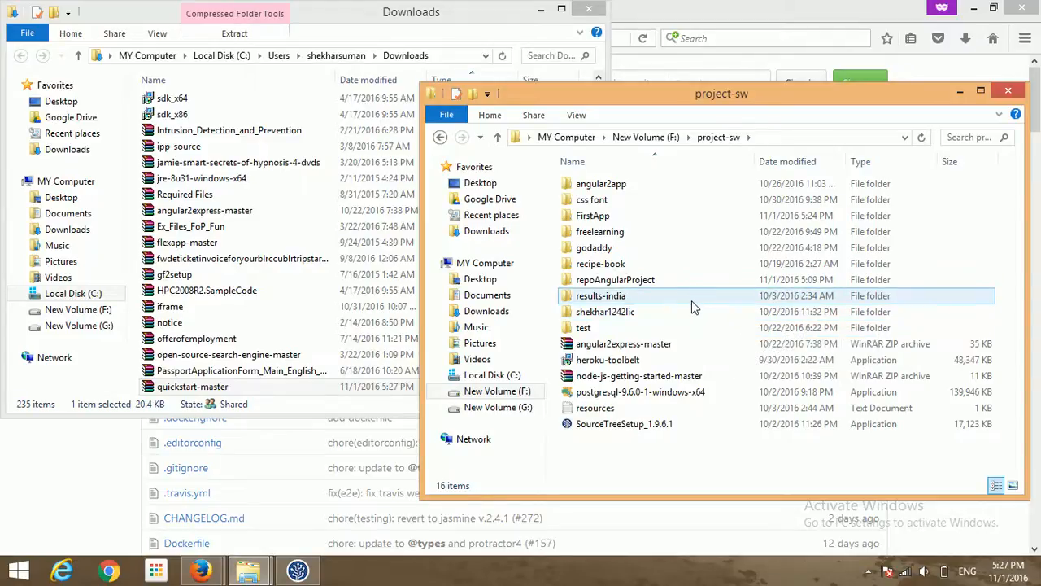
double_click(649, 218)
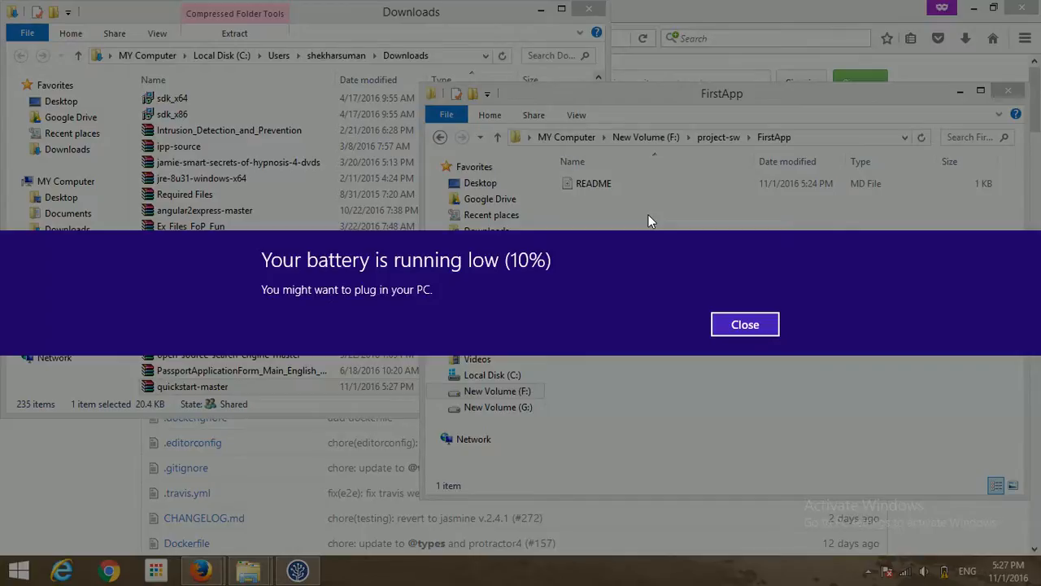
click(730, 327)
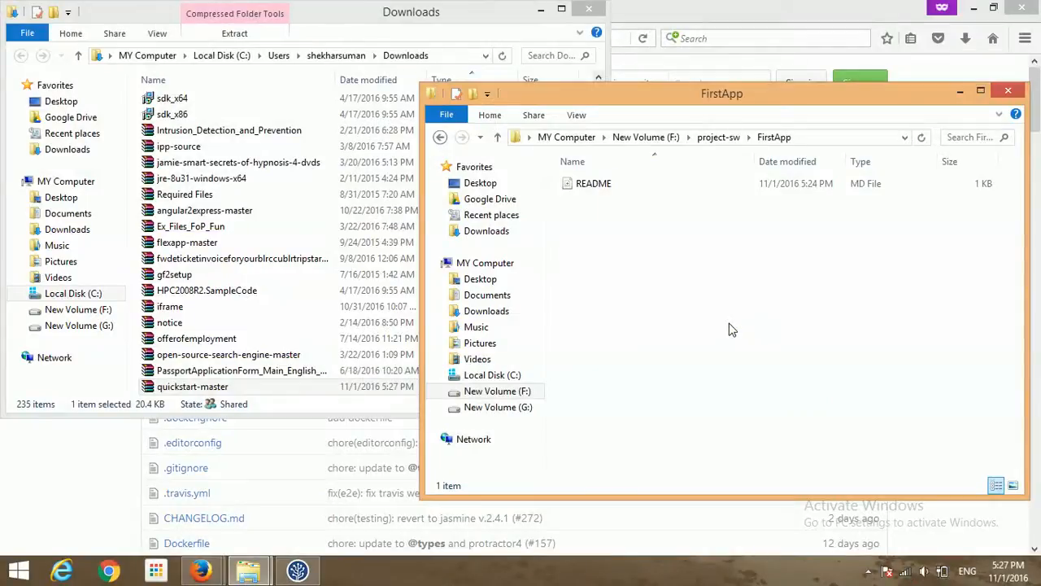
click(616, 189)
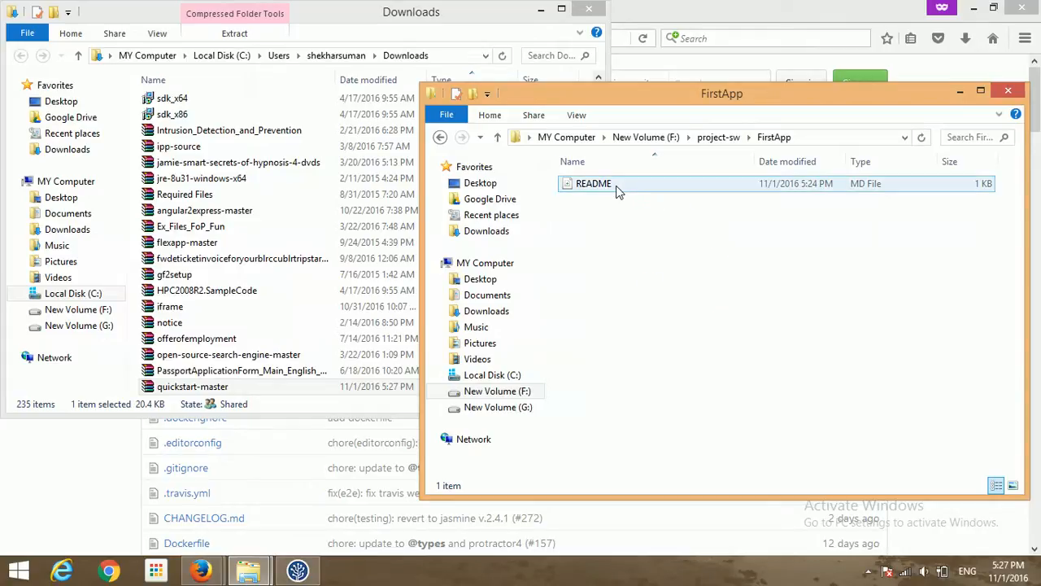
click(659, 267)
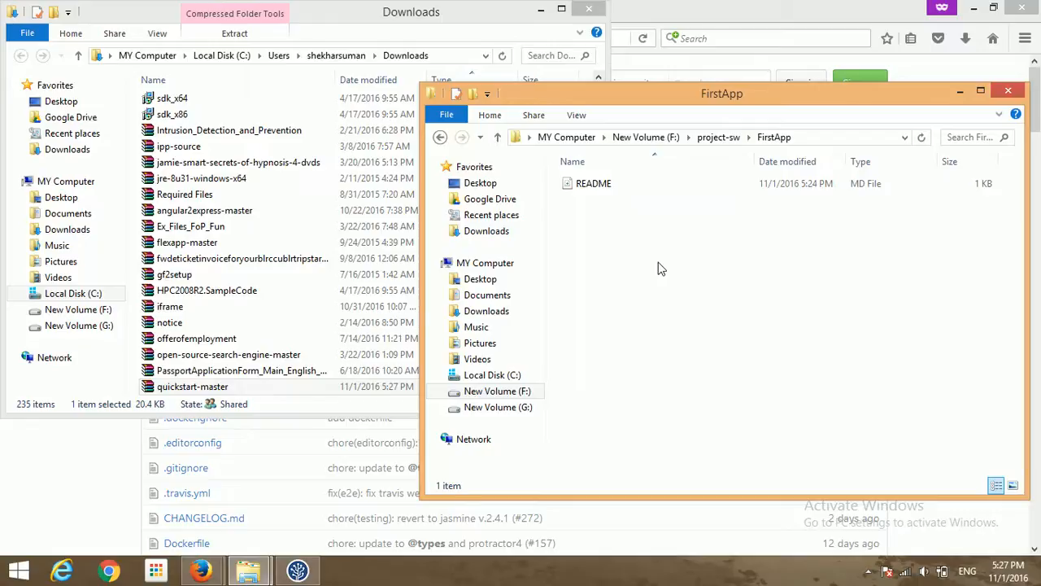
key(ctrl+v)
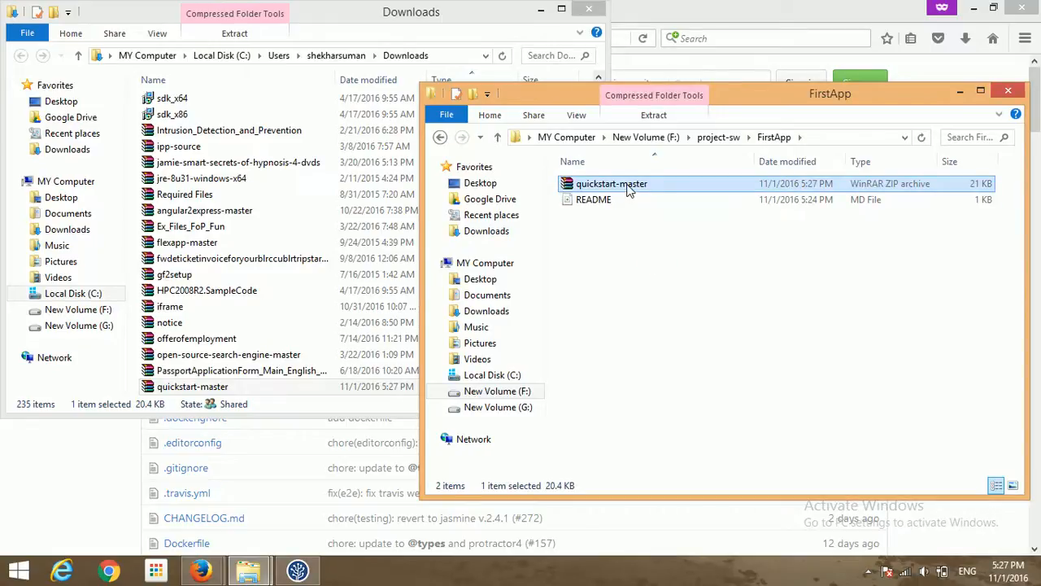
- Extract quickstart-master.zip here in FirstApp, then permanently delete the ZIP
right_click(627, 189)
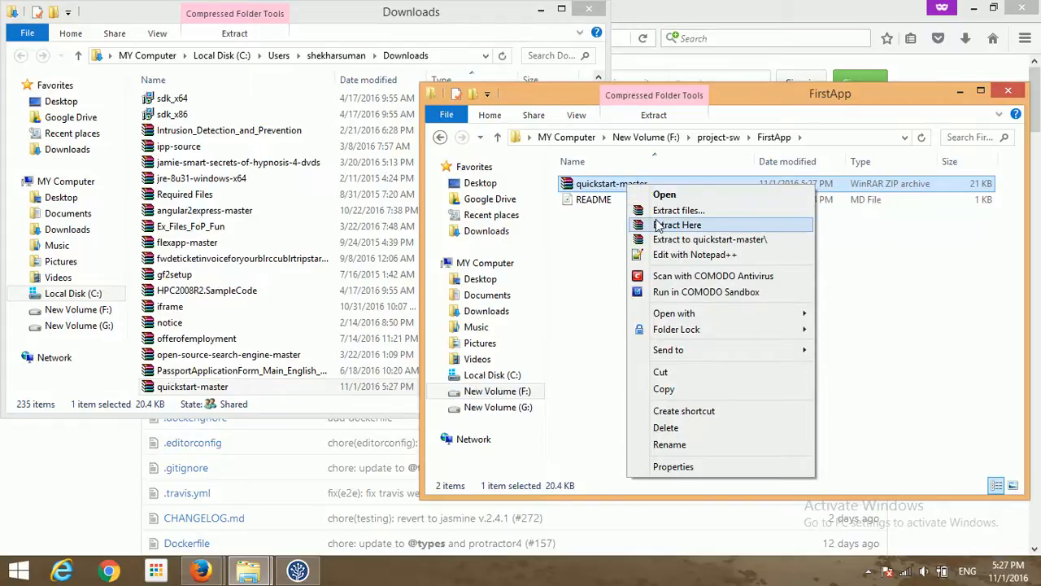
click(677, 225)
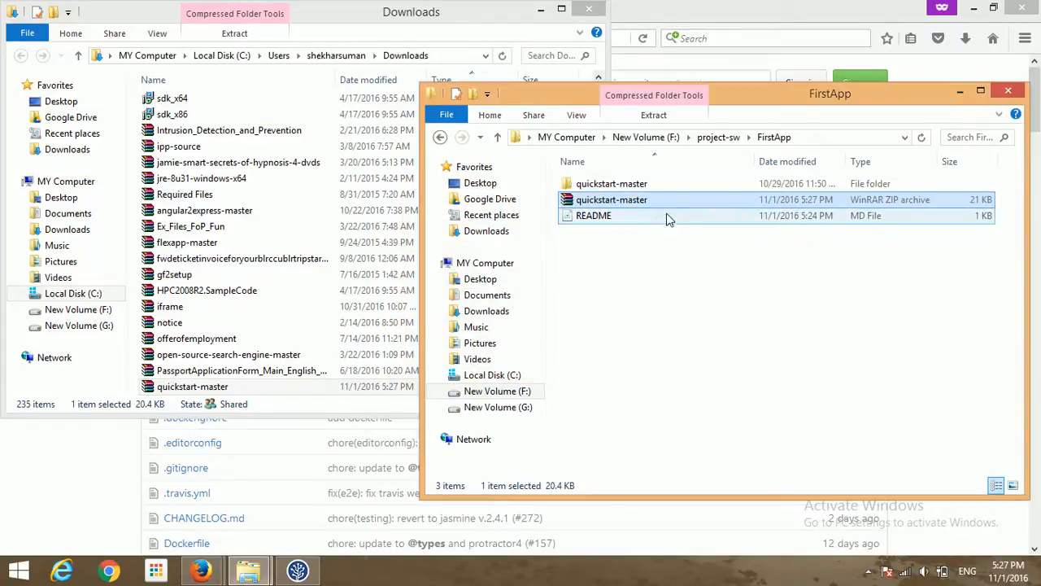
click(669, 186)
click(668, 201)
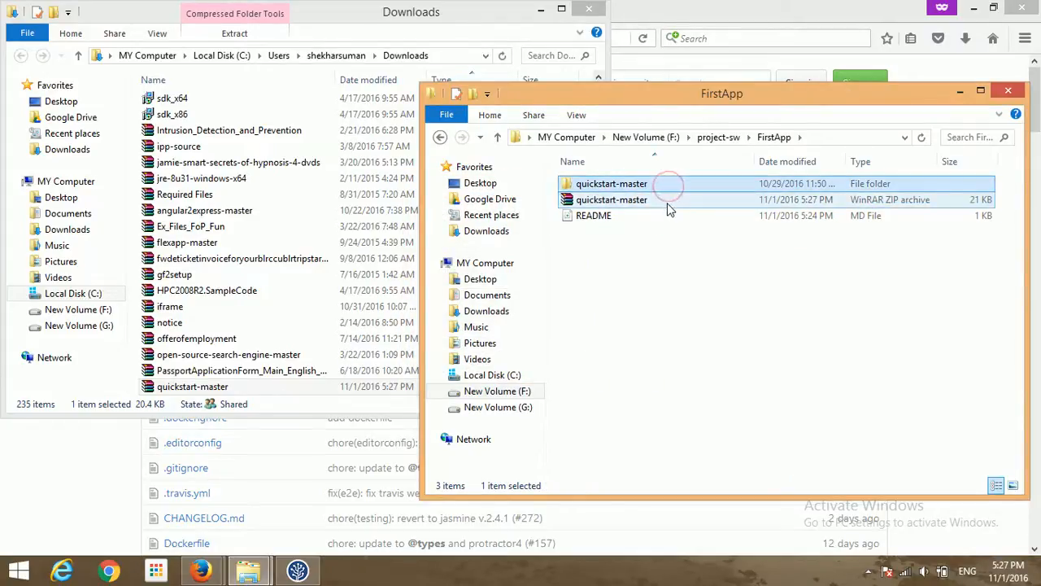
key(shift+Delete)
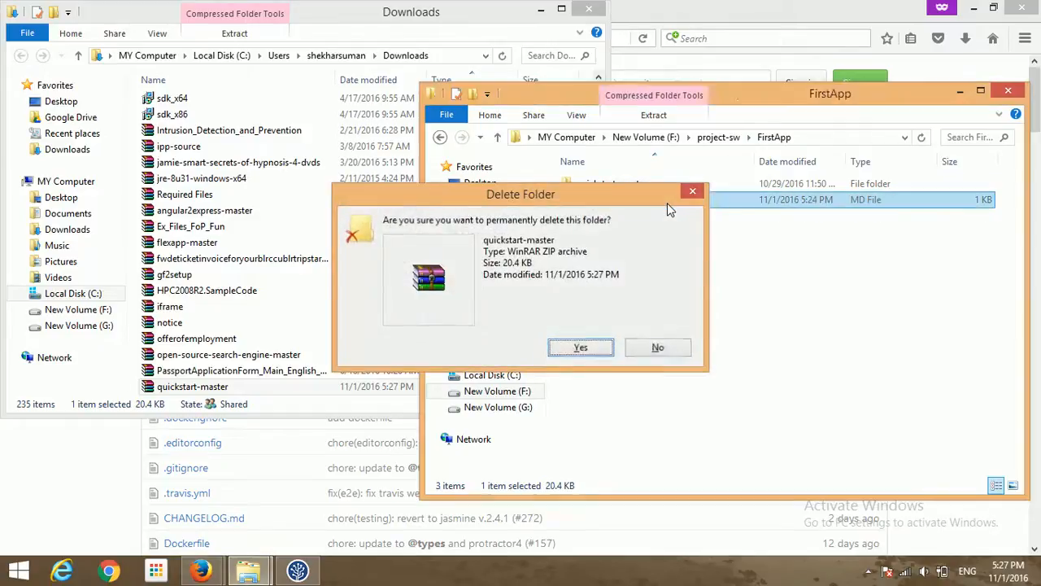
key(Return)
click(663, 188)
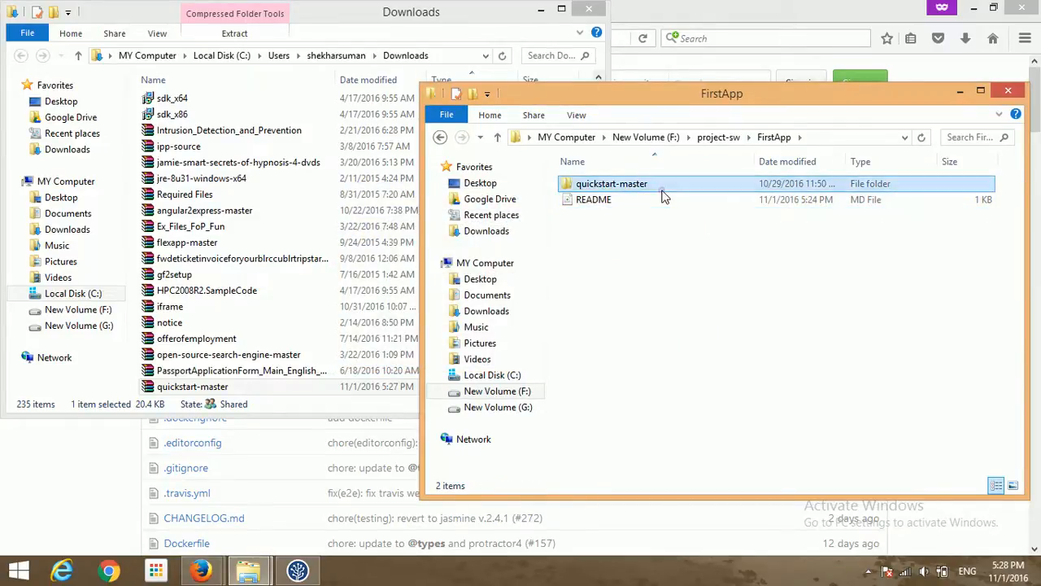
- Select all items inside quickstart-master and go back up to FirstApp
double_click(662, 187)
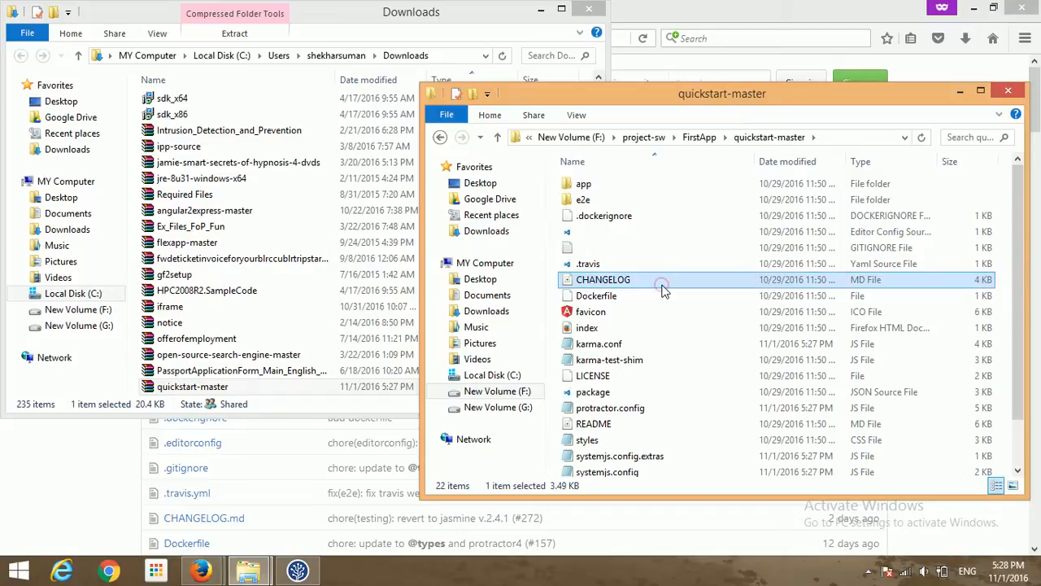
key(ctrl+a)
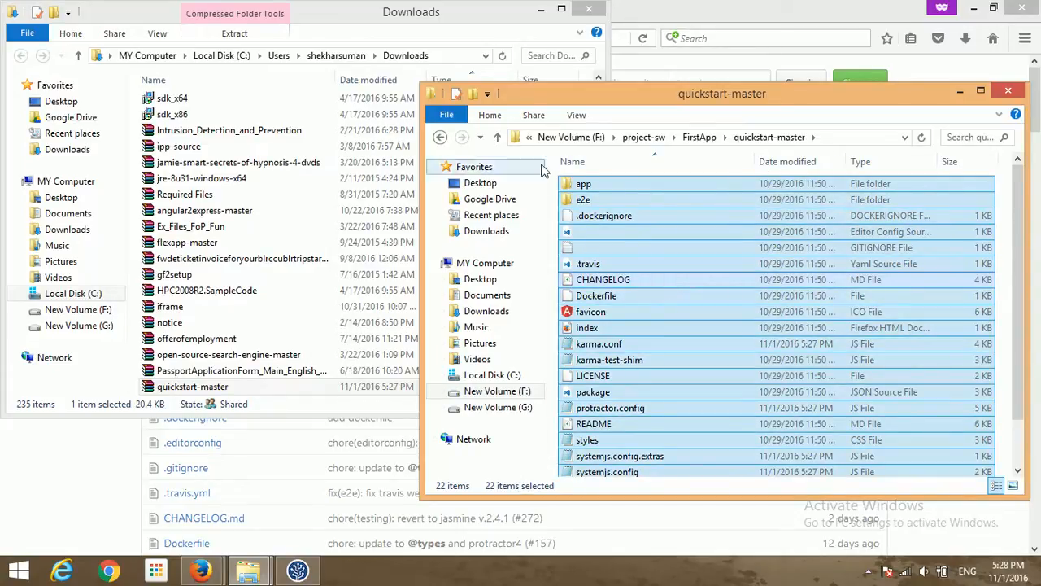
click(497, 138)
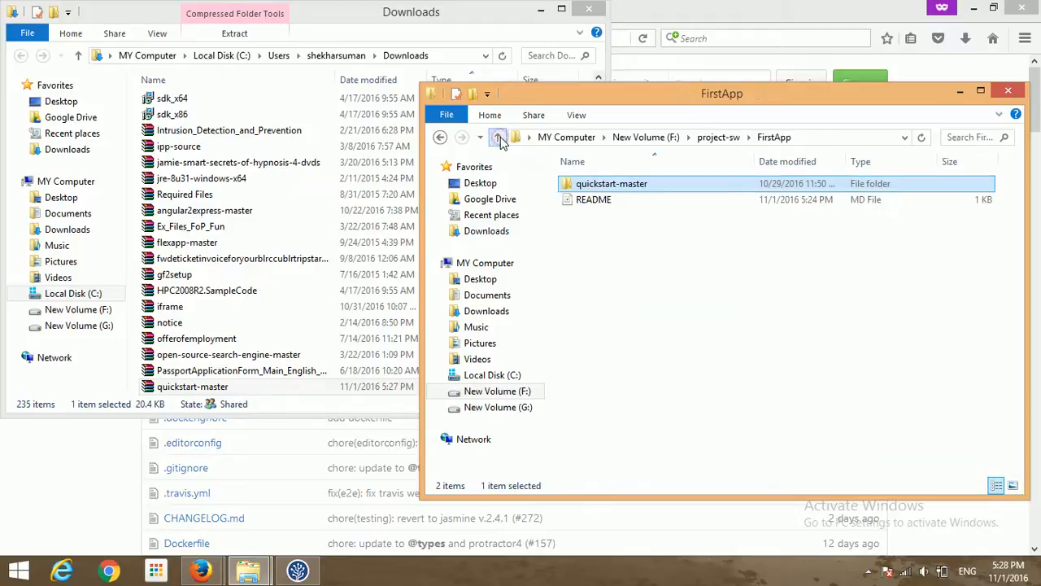
click(662, 299)
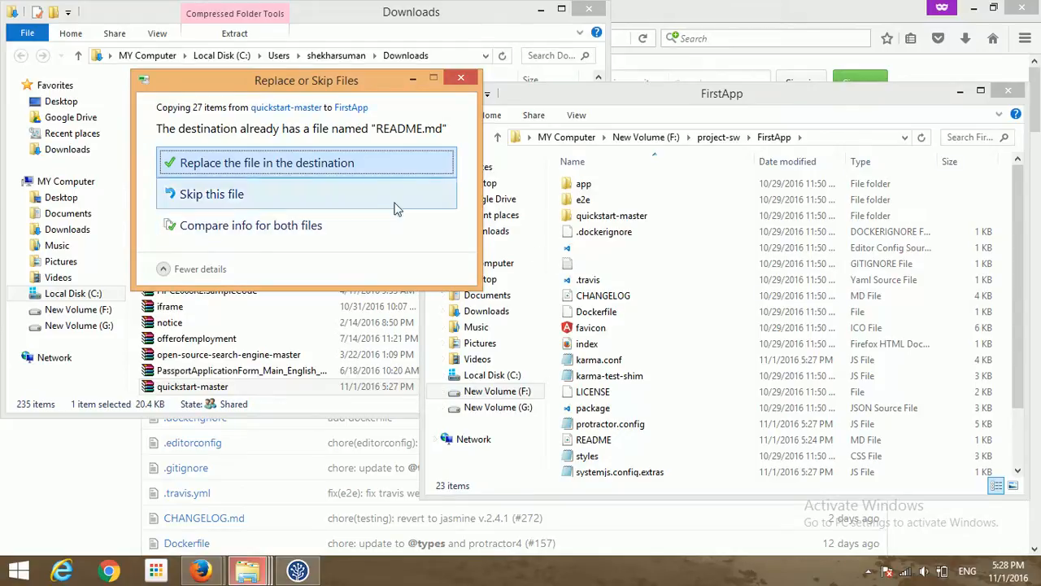
- Permanently delete the quickstart-master folder from FirstApp
click(610, 218)
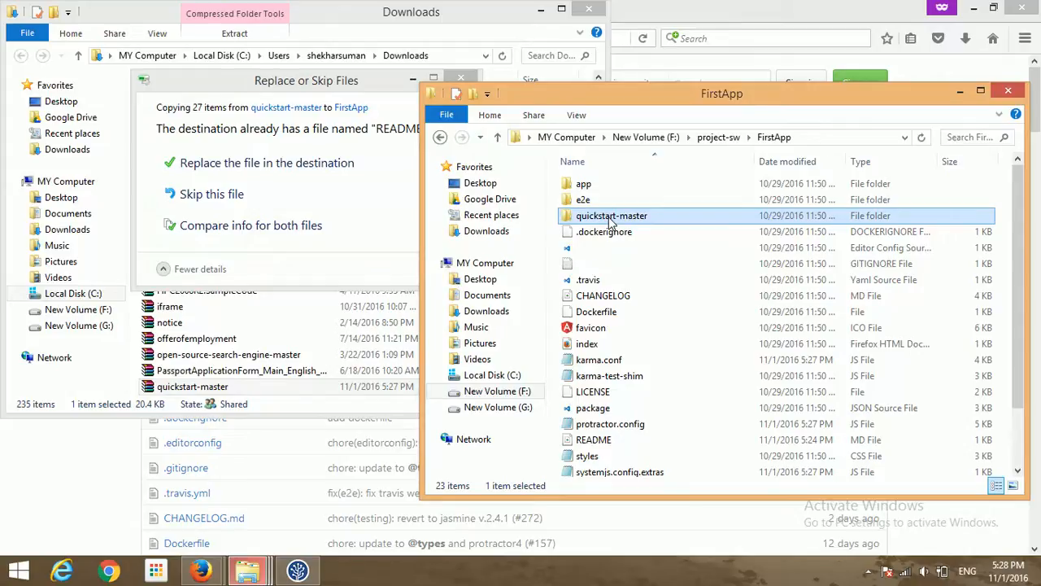
key(shift+Delete)
key(Return)
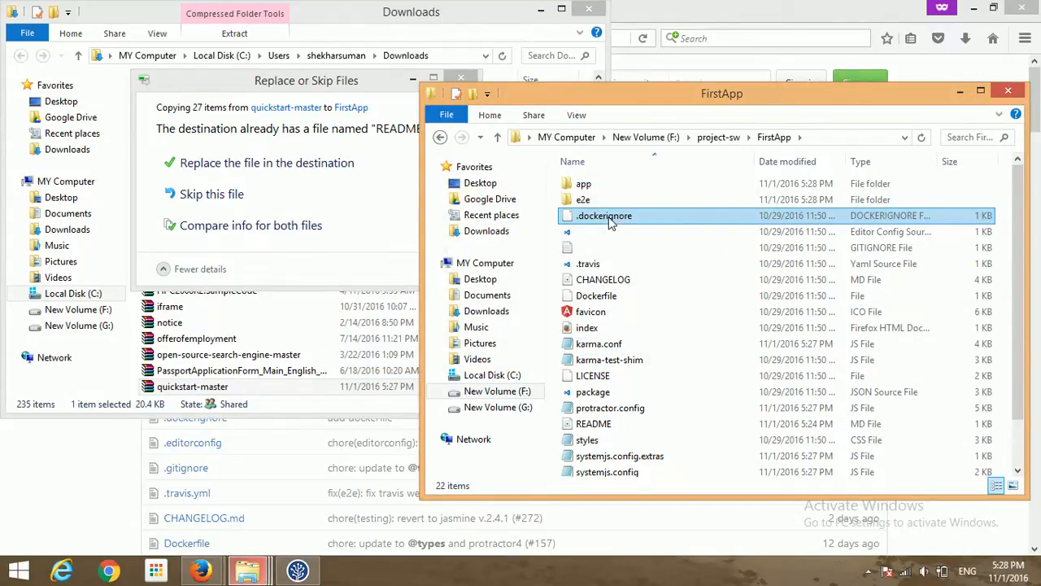
- Finish the copy by replacing README.md and skipping the missing README file
click(339, 80)
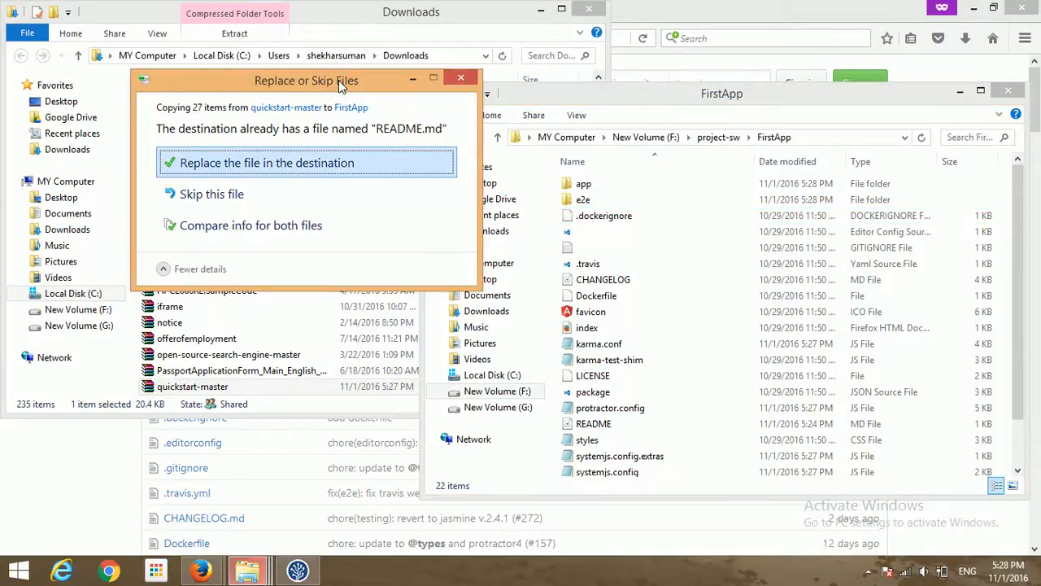
click(335, 164)
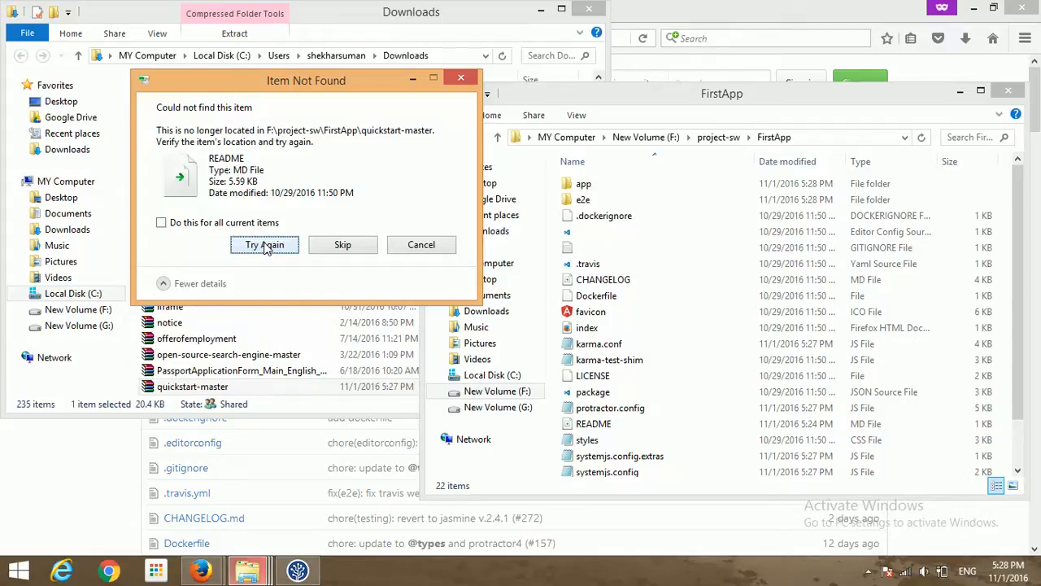
click(264, 245)
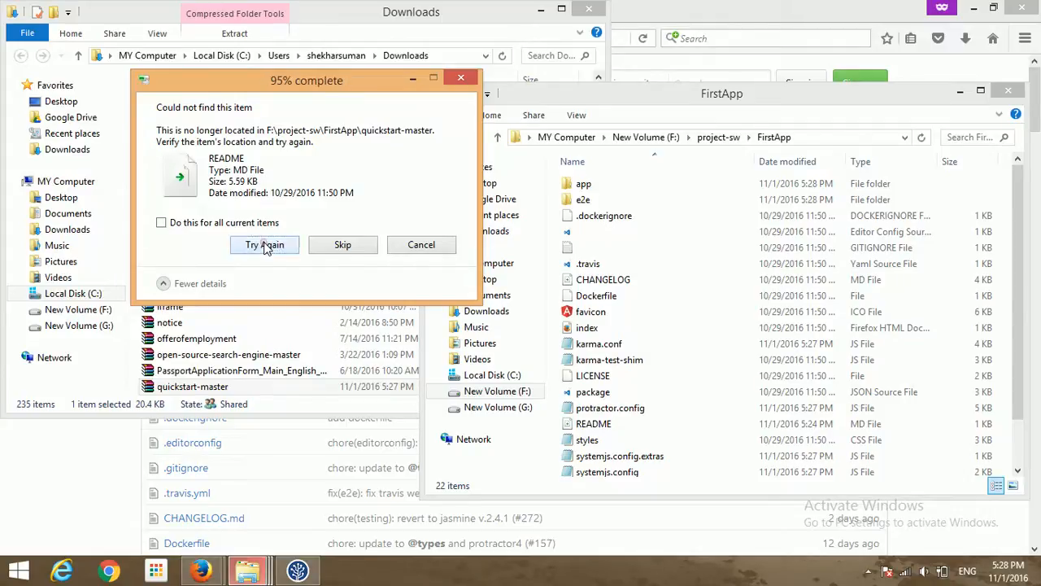
click(340, 245)
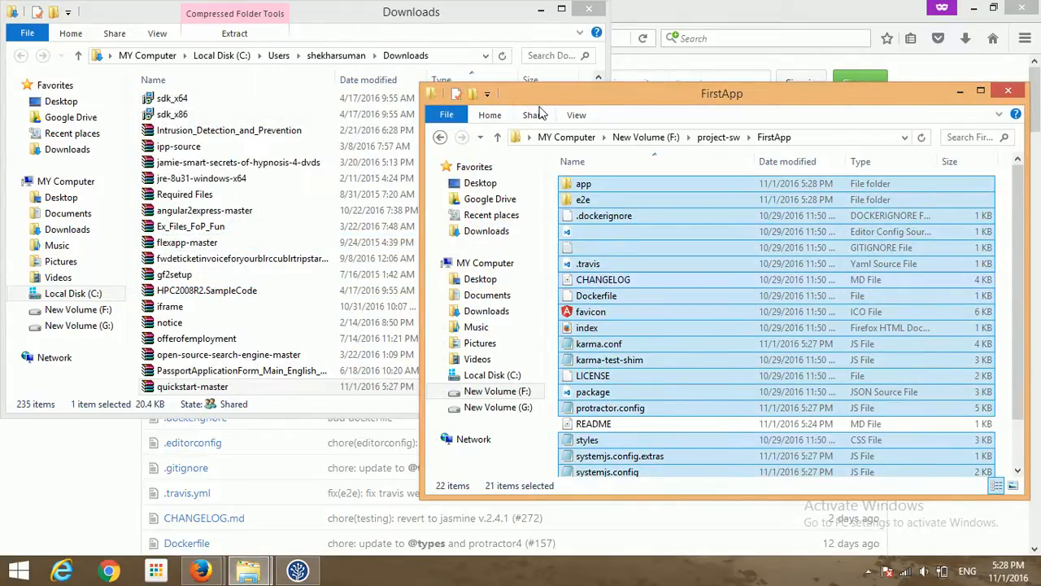
click(497, 136)
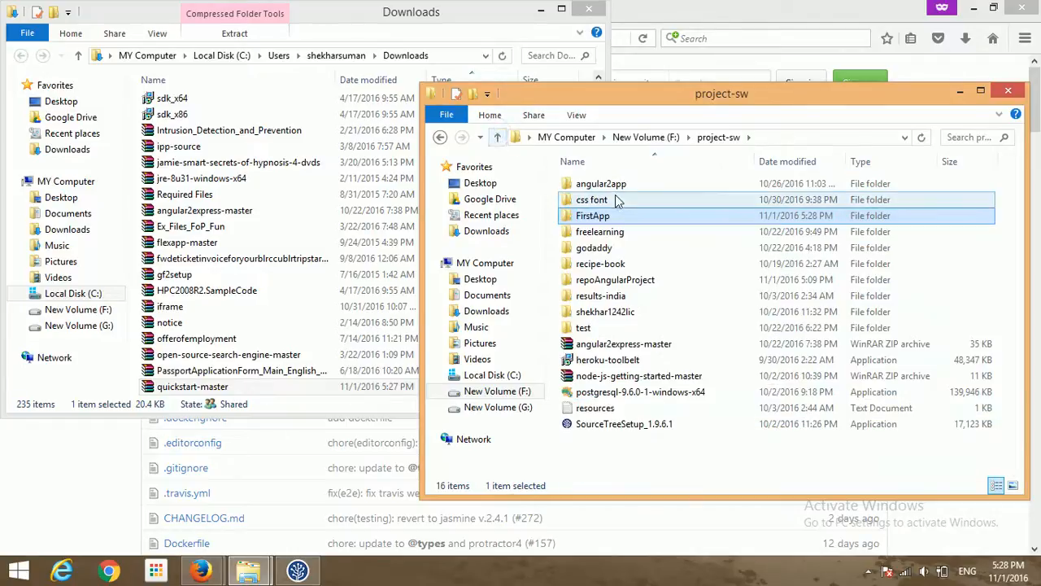
key(alt+Tab)
key(alt+Tab)
key(alt+Tab)
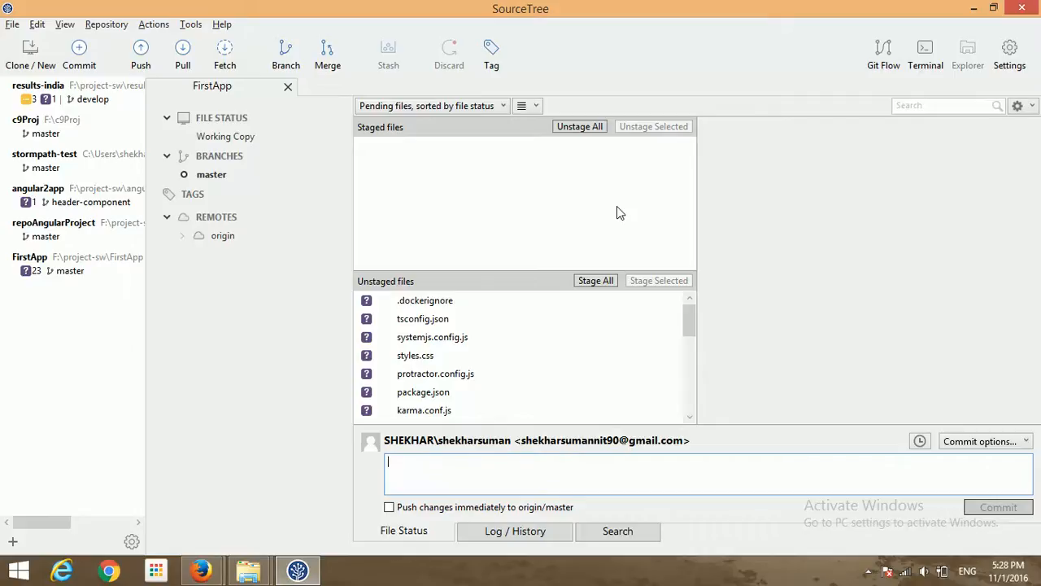
click(443, 302)
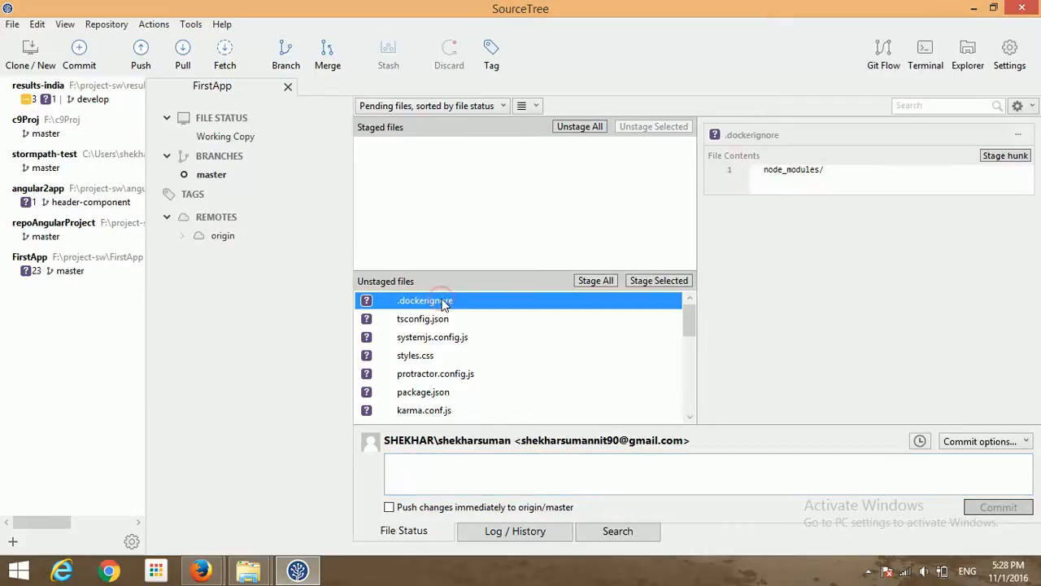
key(shift+Down)
key(shift+Down)
key(shift+Down)
key(shift+Down)
key(shift+Down)
key(shift+Down)
key(shift+Down)
key(shift+Down)
key(shift+Down)
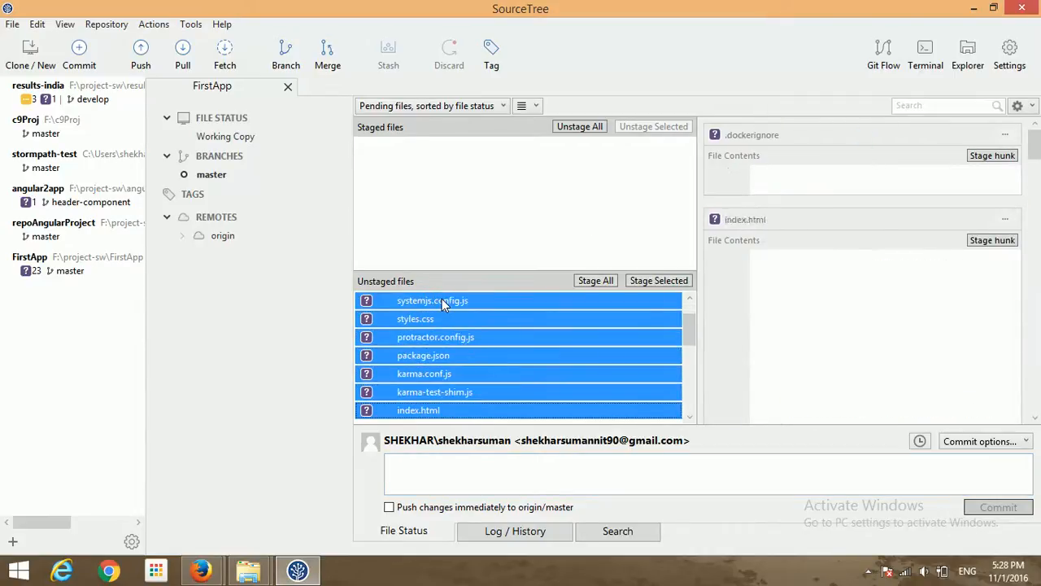
key(shift+Down)
key(shift+Down)
key(shift+Down)
key(shift+Down)
key(shift+Down)
key(shift+Down)
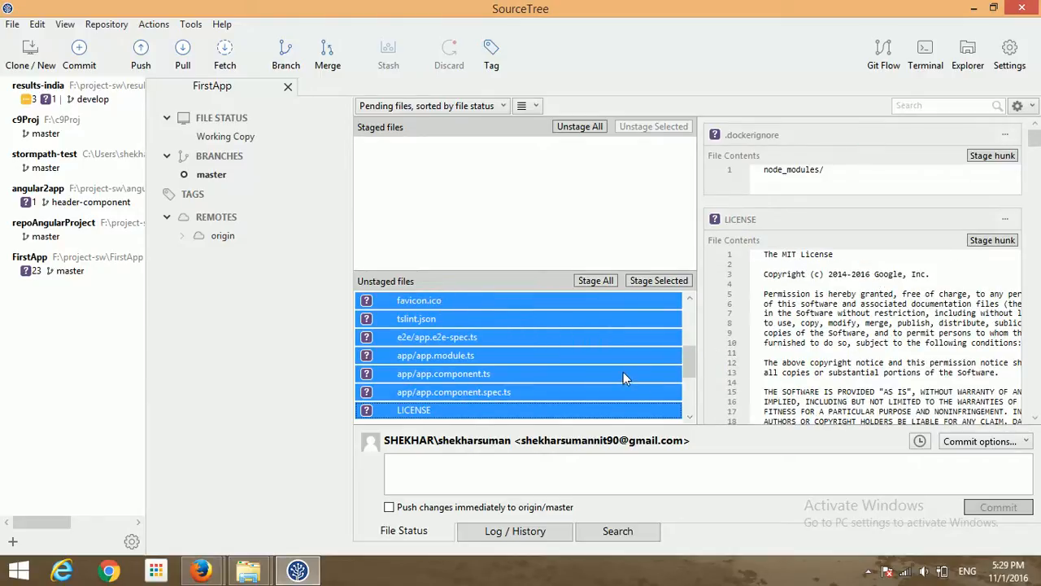
key(shift+Down)
key(shift+Down)
key(shift+Down)
key(shift+Down)
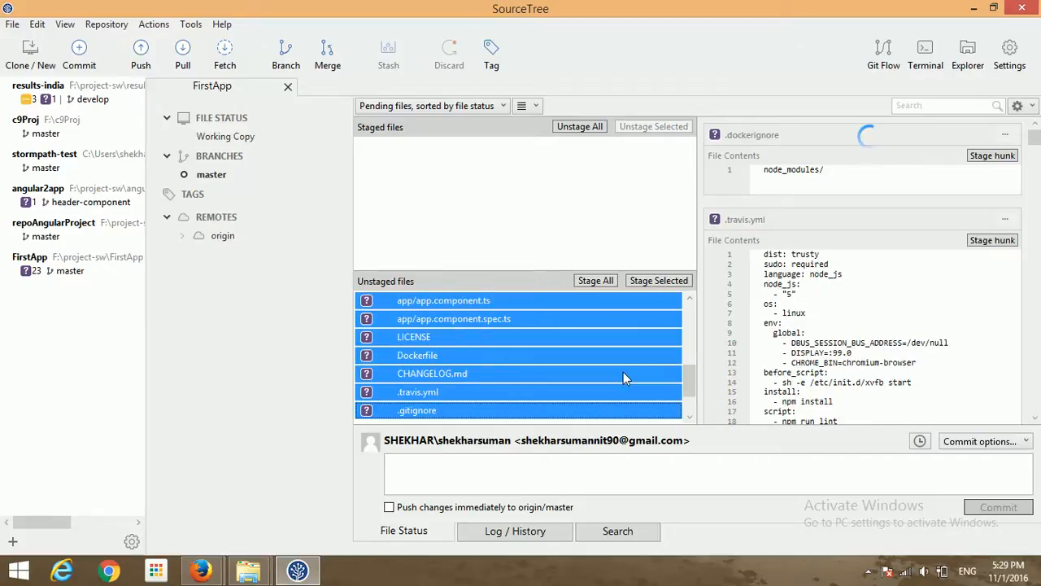
key(shift+Down)
key(shift+Down)
key(shift+Down)
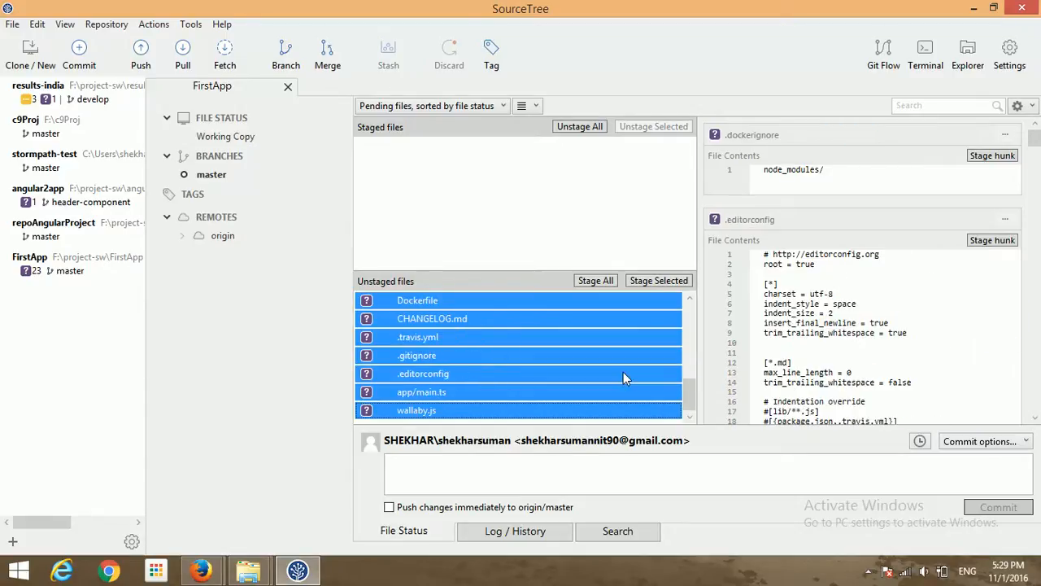
click(689, 310)
click(690, 311)
click(690, 313)
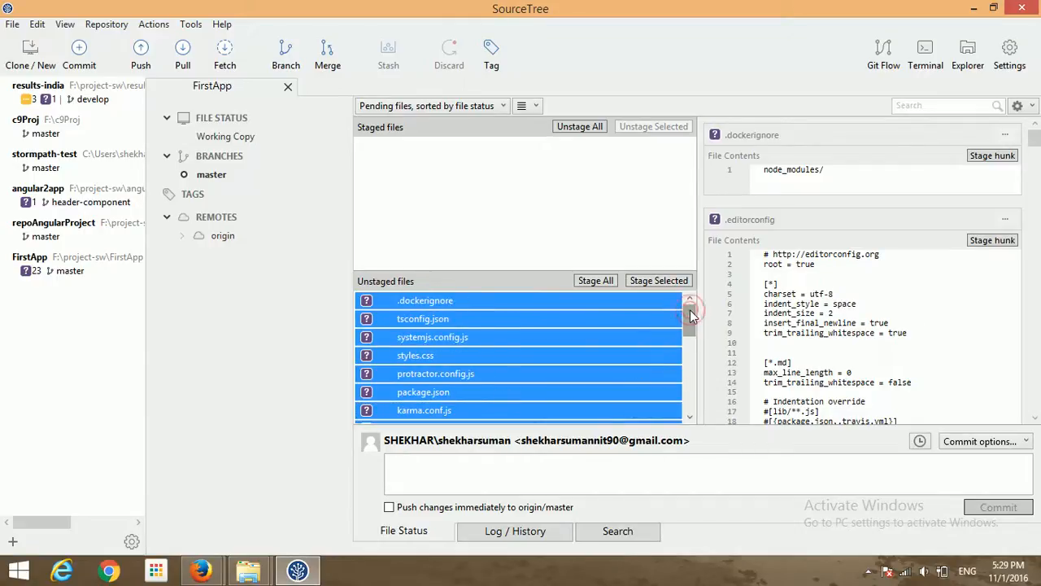
click(600, 319)
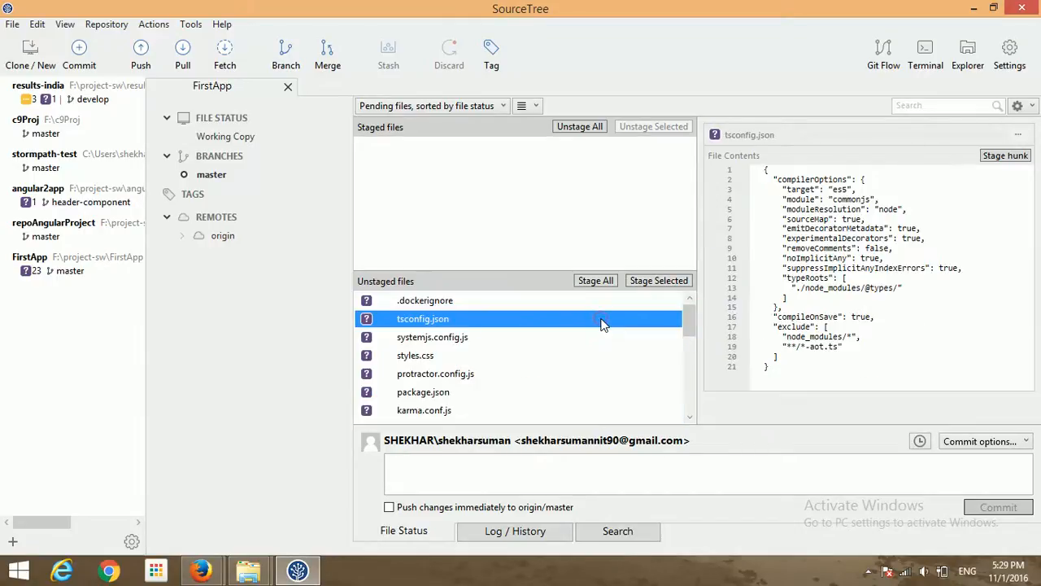
click(535, 302)
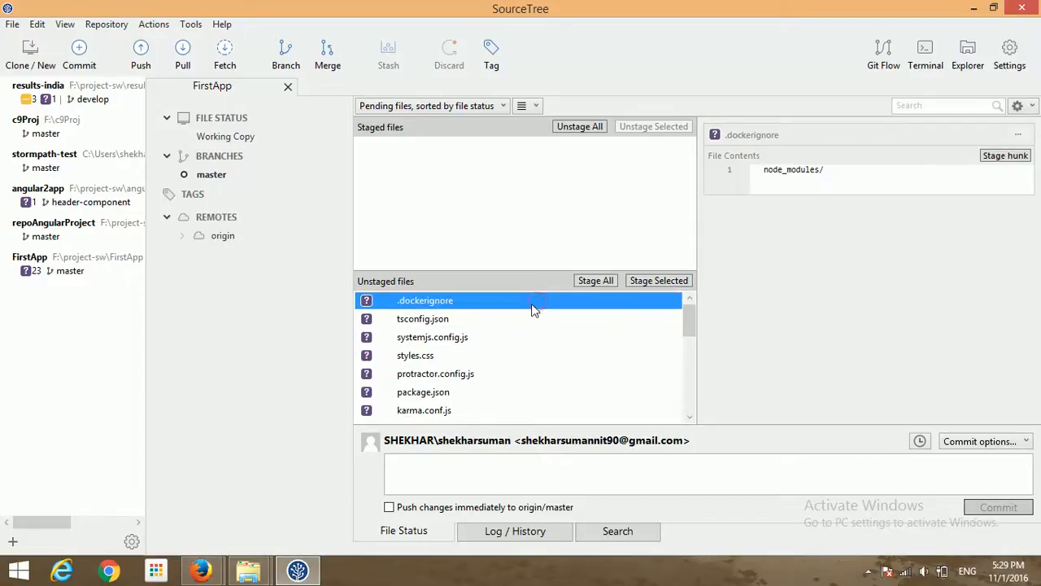
click(510, 325)
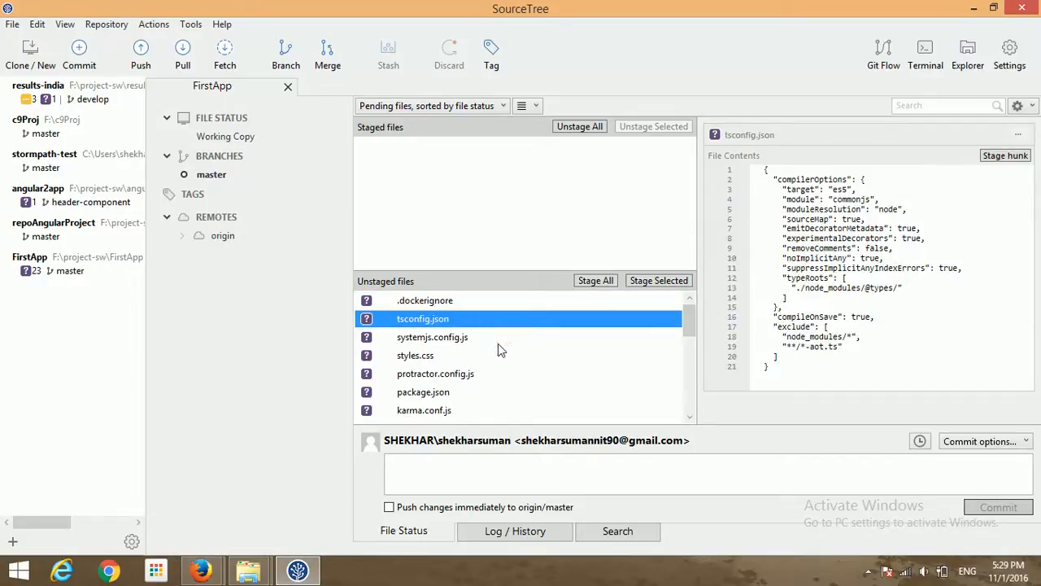
click(498, 343)
click(465, 359)
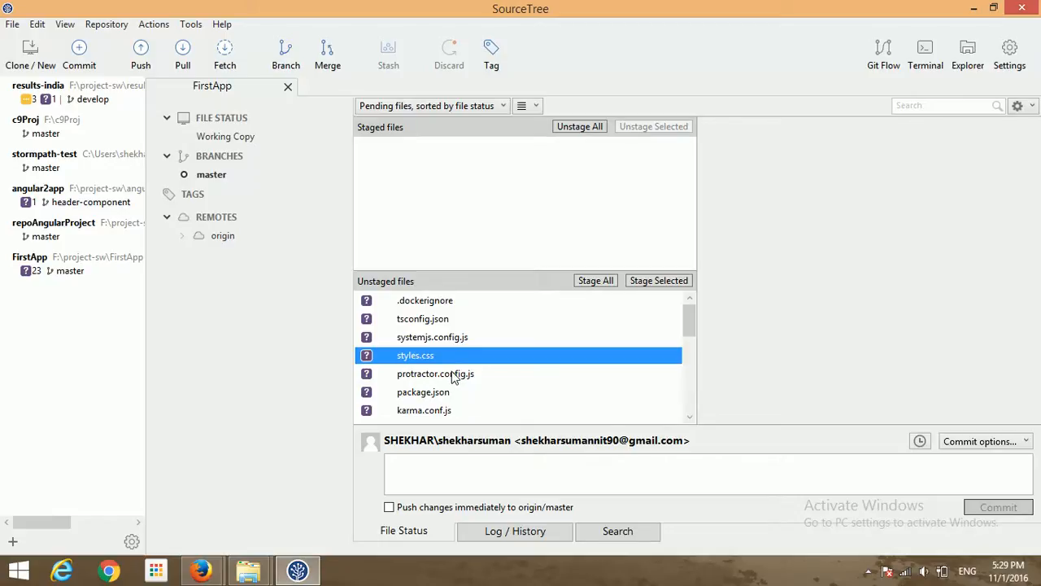
click(454, 377)
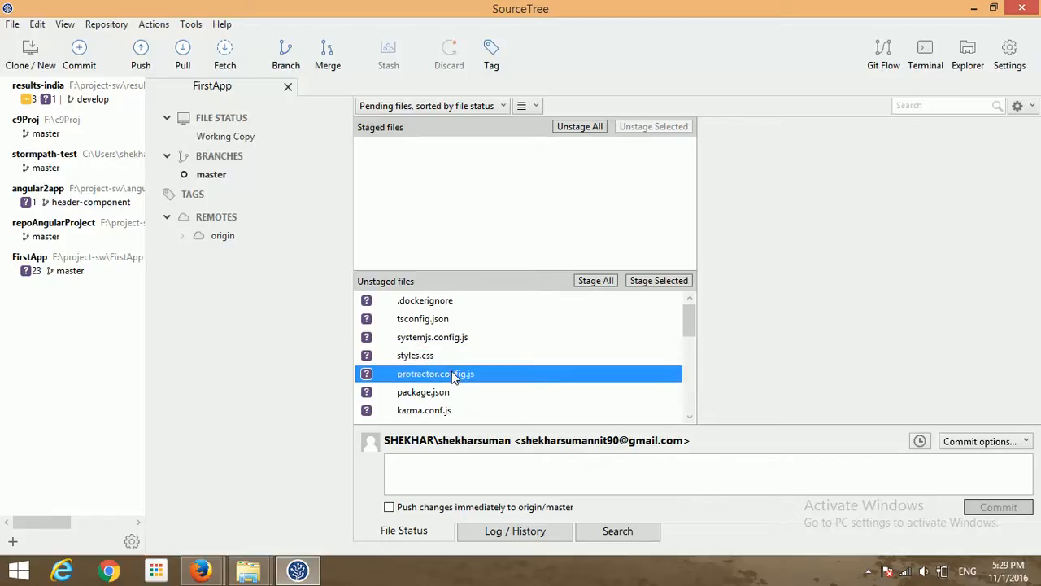
click(689, 369)
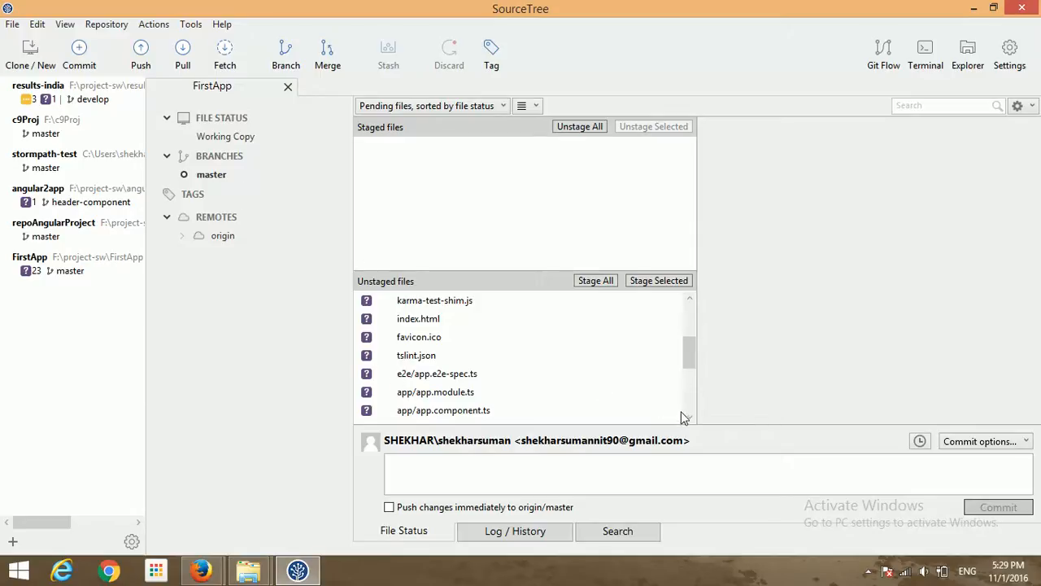
- Stage all files and commit them with the message 'quick start initial commit'
click(607, 282)
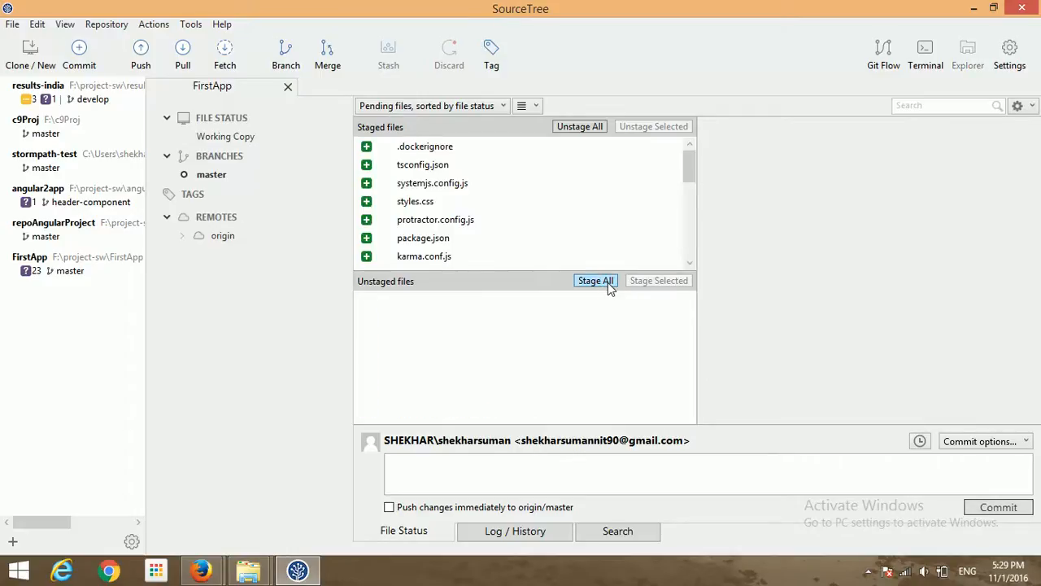
click(690, 249)
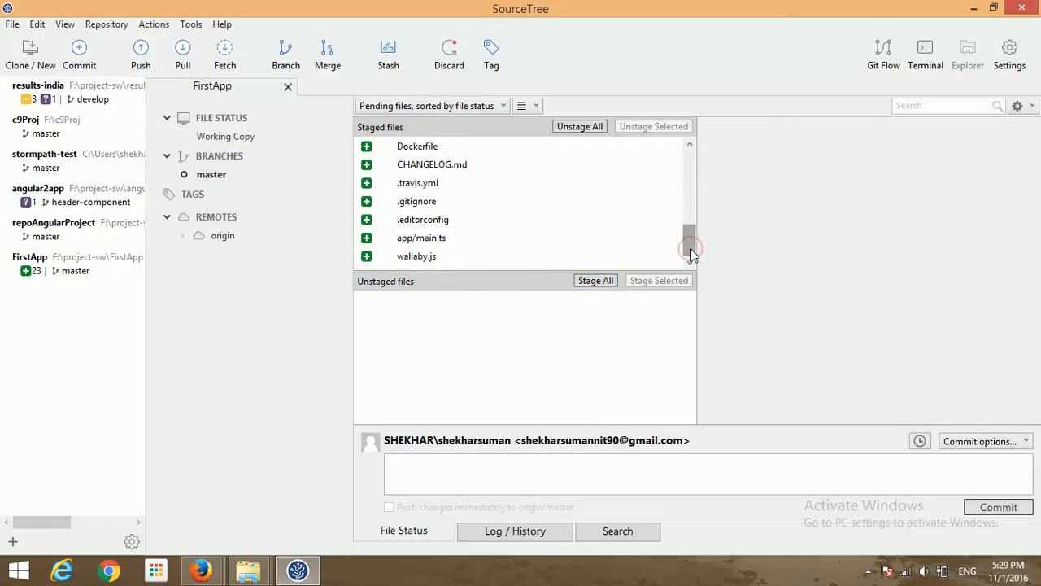
click(243, 140)
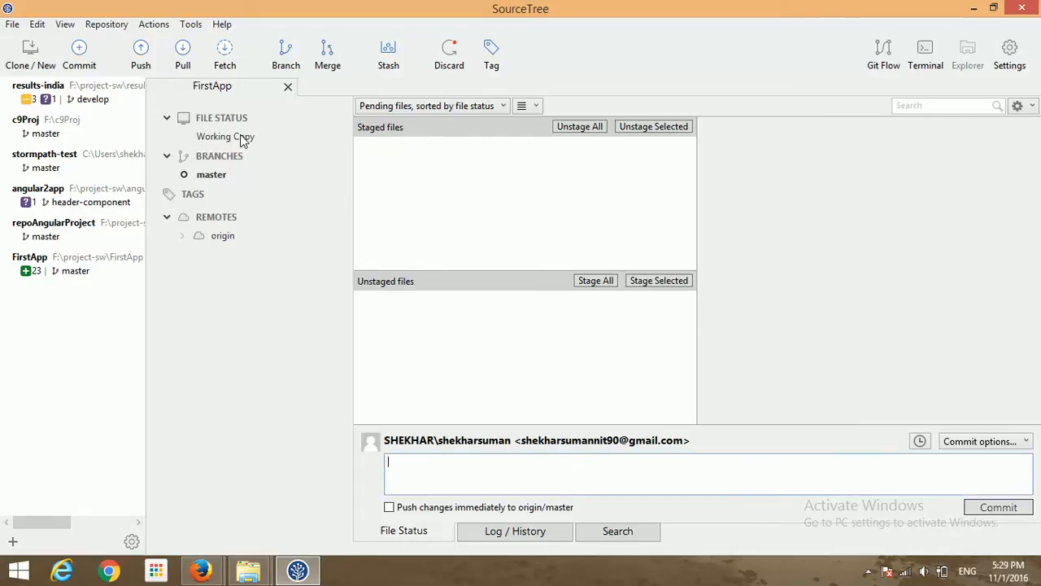
click(483, 466)
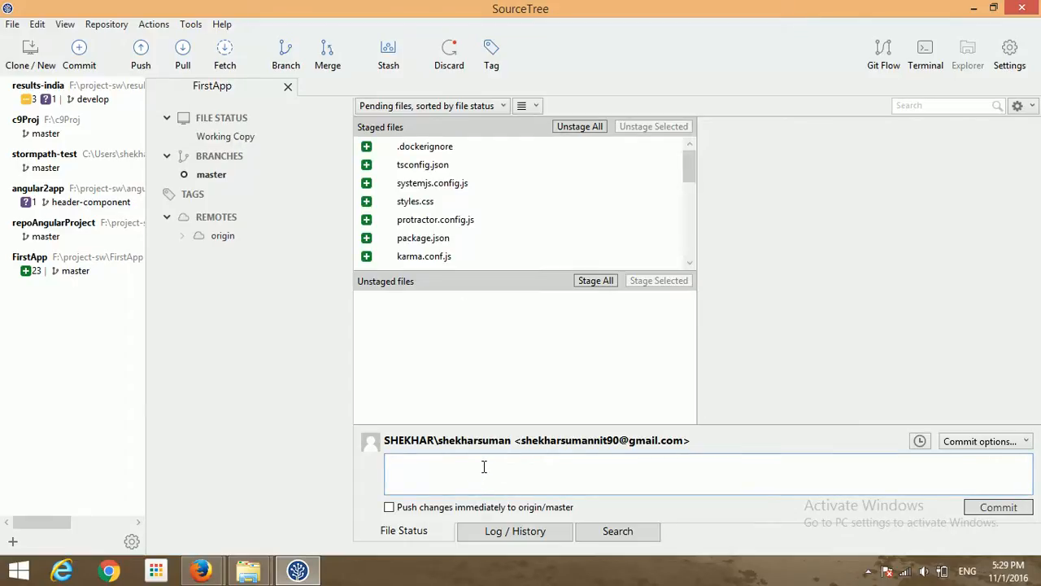
text(quick start initial com)
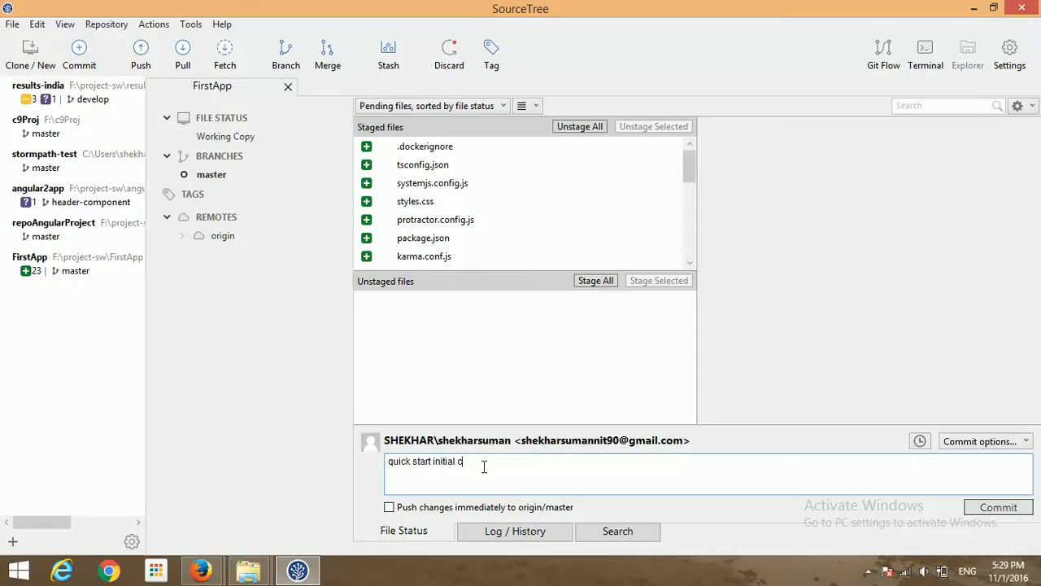
text(mit)
click(1002, 508)
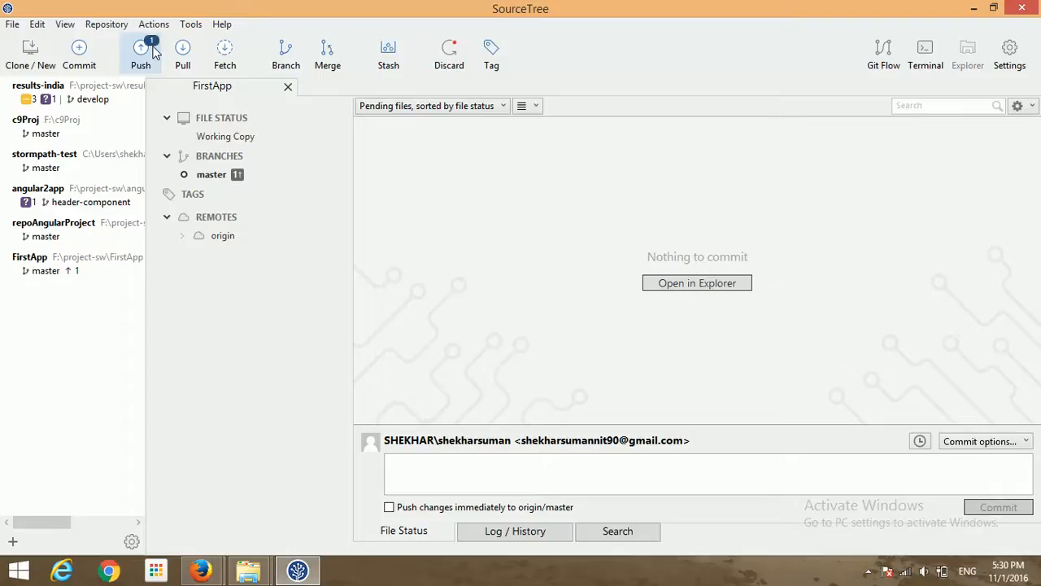
- Push master to origin, entering the GitHub username when prompted
click(153, 51)
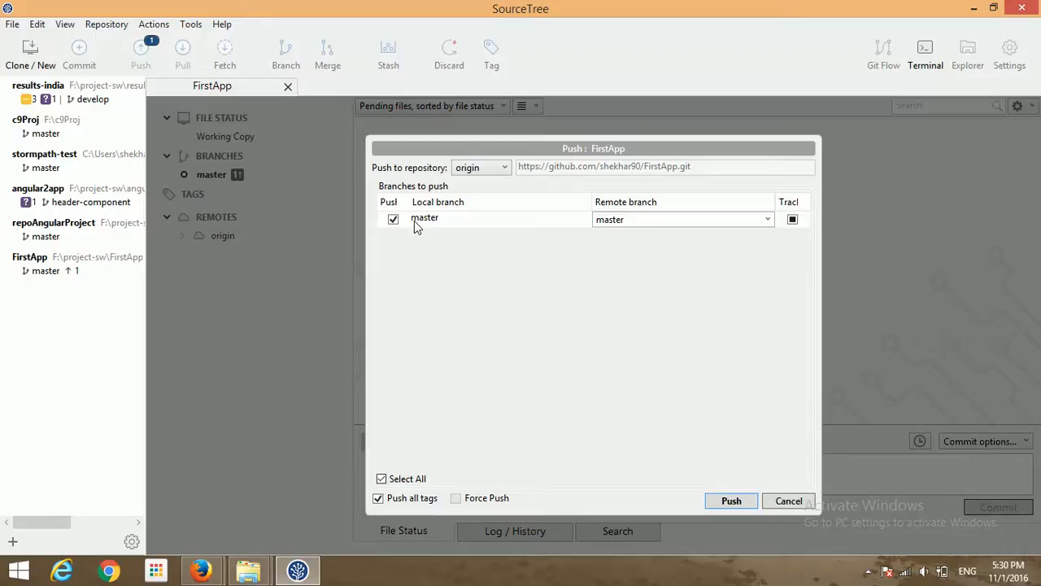
click(731, 501)
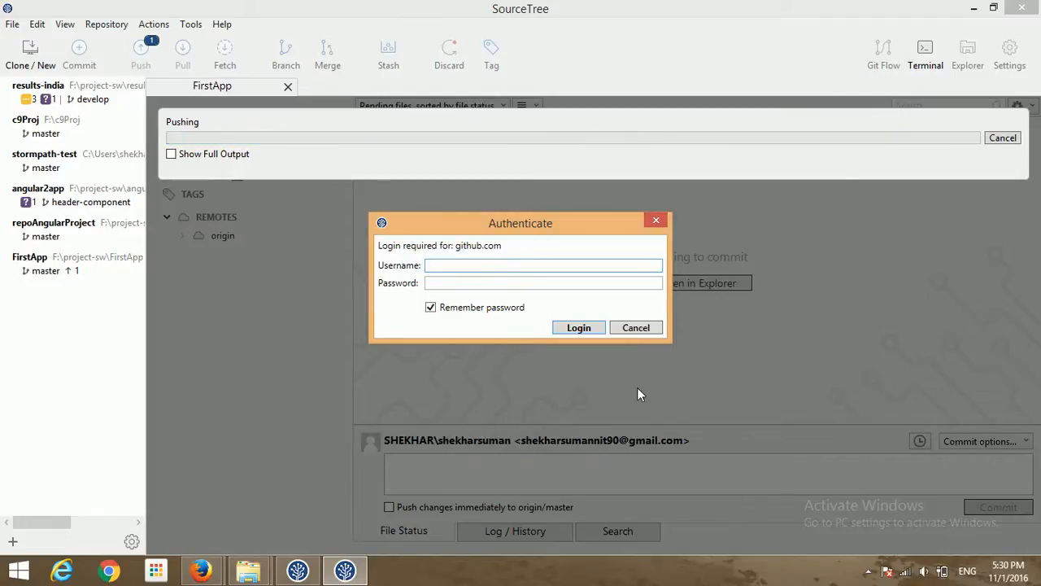
text(shekhar)
- Bring forward the Firefox window showing github.com/angular/quickstart
key(alt+Tab)
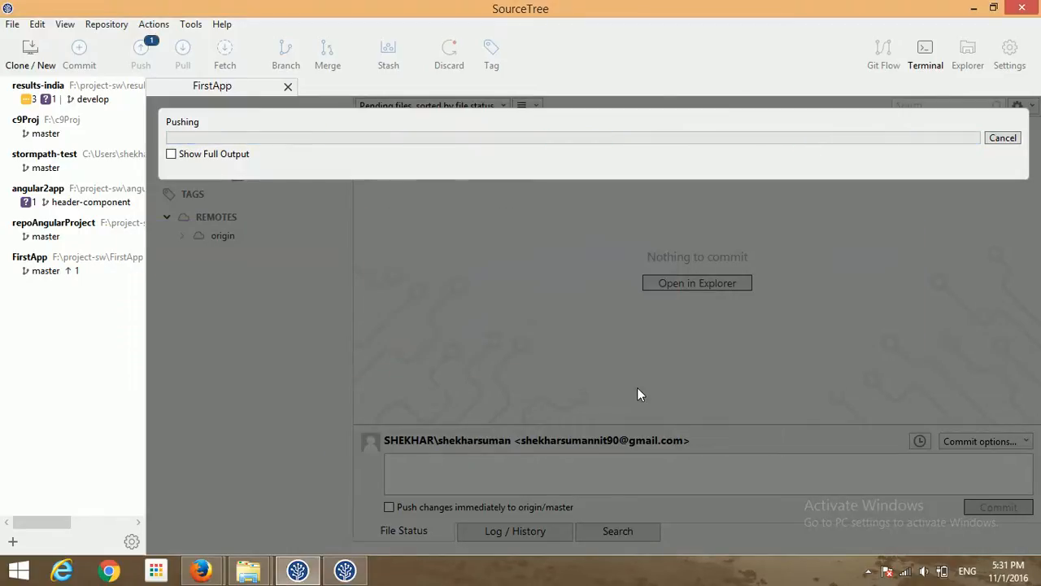
key(alt+Tab)
key(Tab)
key(alt+Tab)
key(alt+Tab)
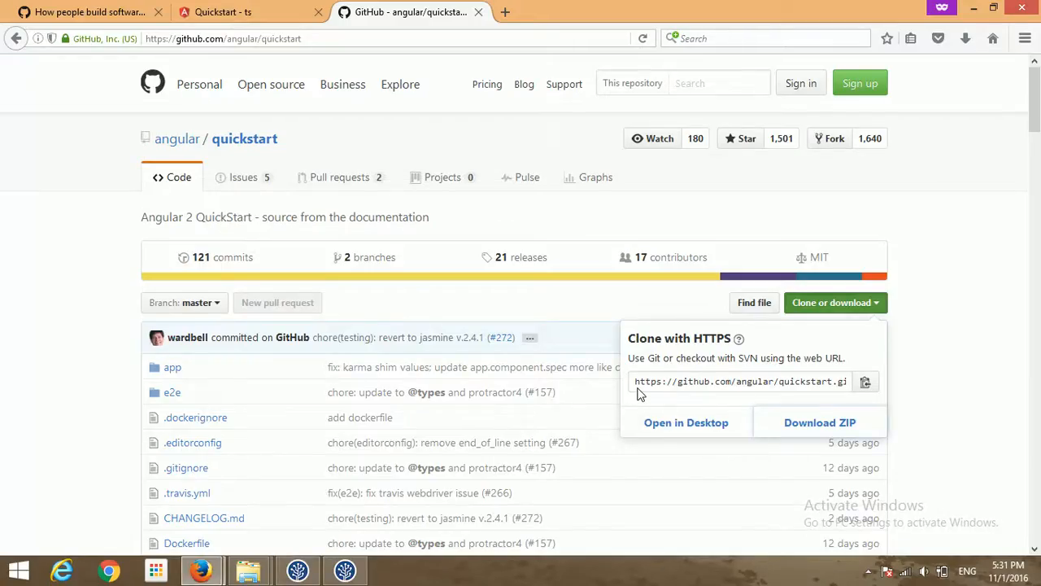
- Look over the FirstApp repository page in Firefox, then return to SourceTree's github.com login prompt
click(79, 13)
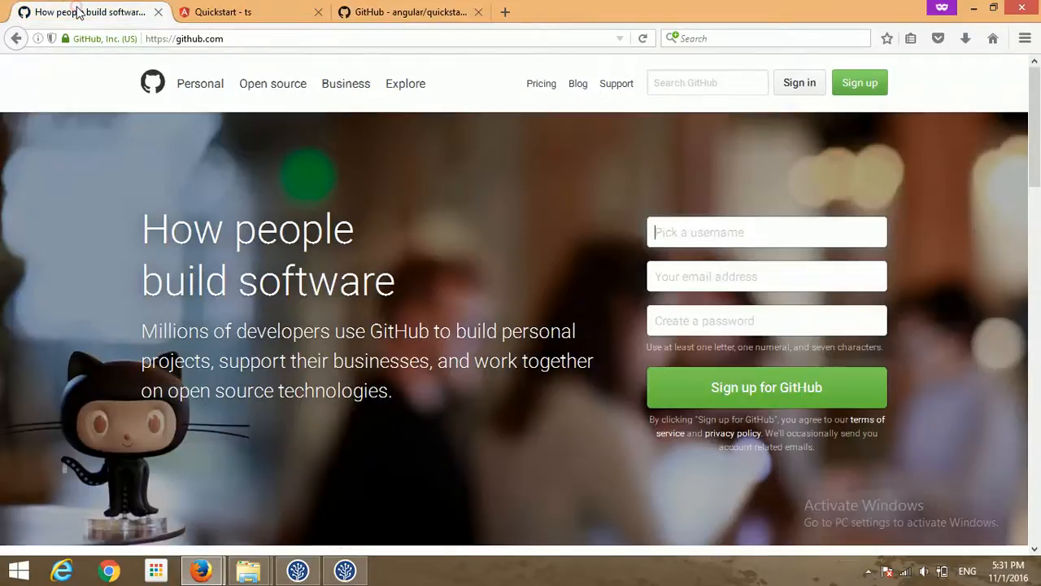
mouse_move(199, 560)
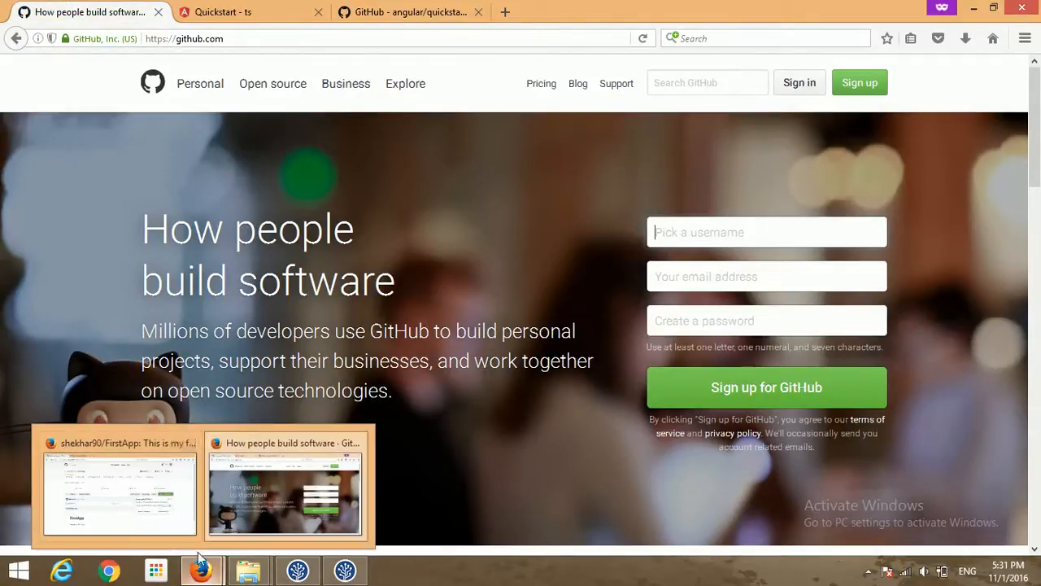
click(148, 487)
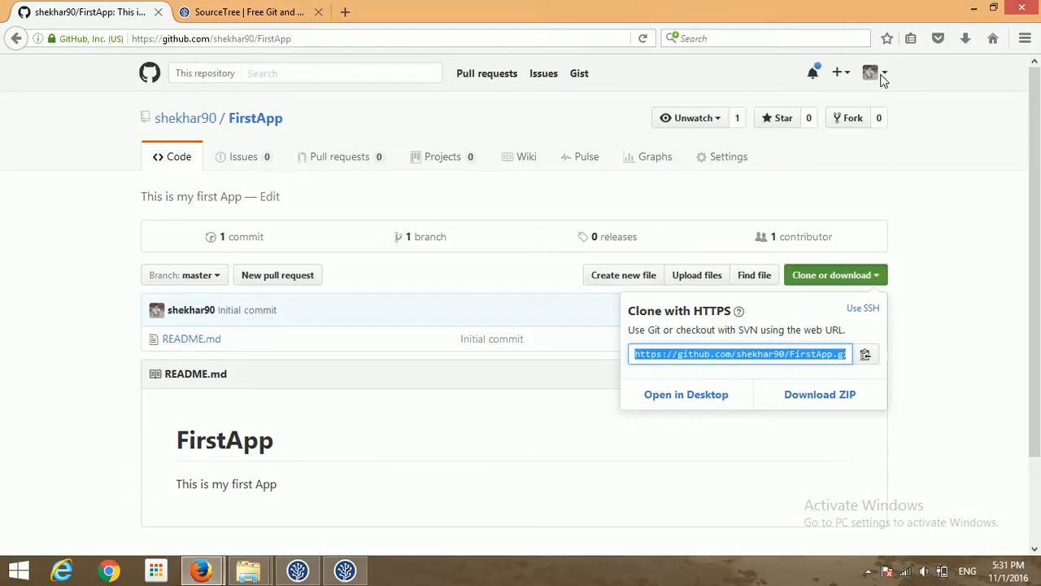
key(alt+Tab)
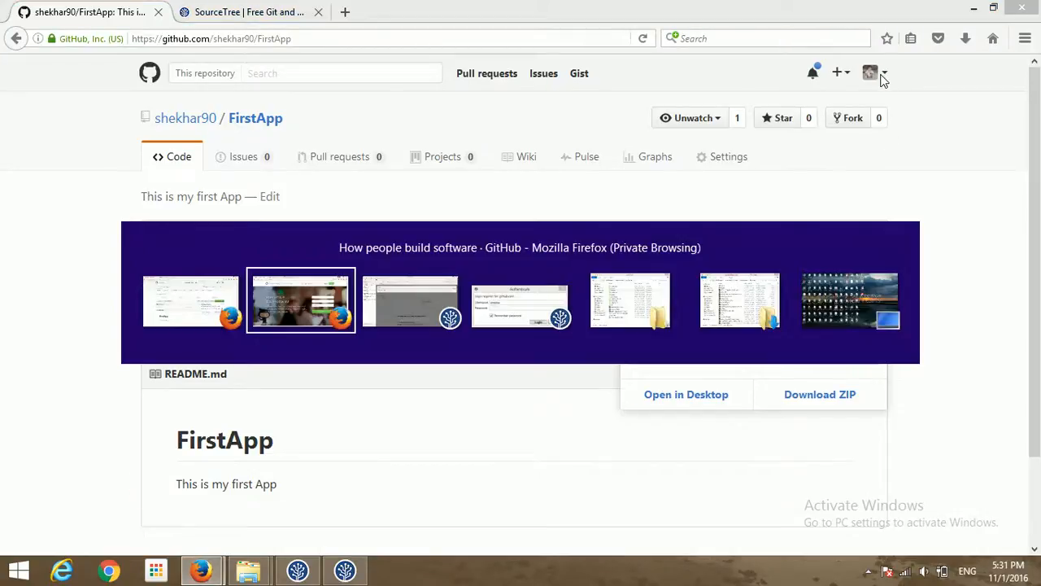
key(alt+Tab)
key(alt+Tab)
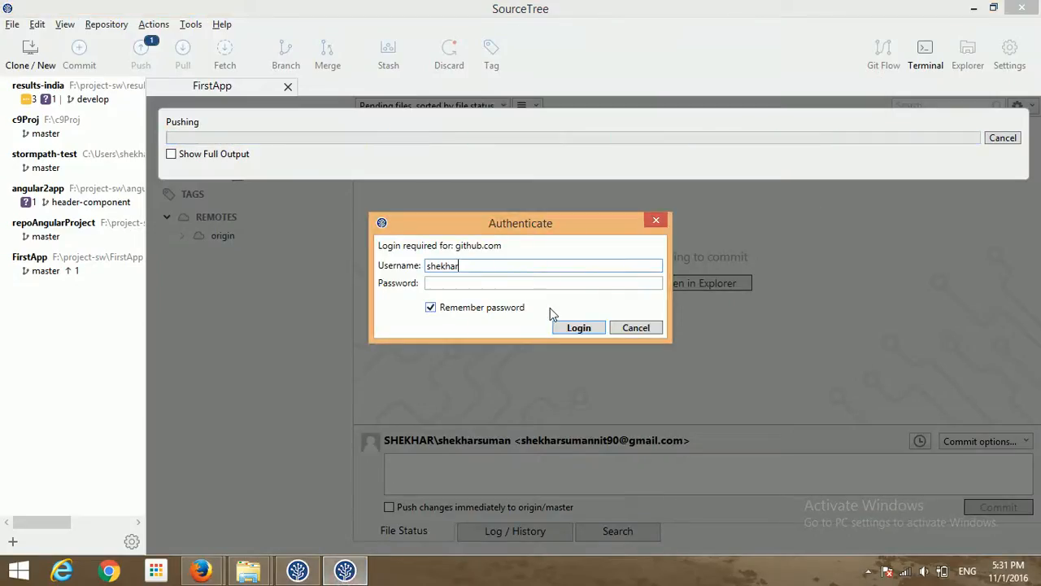
- Finish the github.com username and enter the account password to complete the FirstApp push
text(90)
key(Tab)
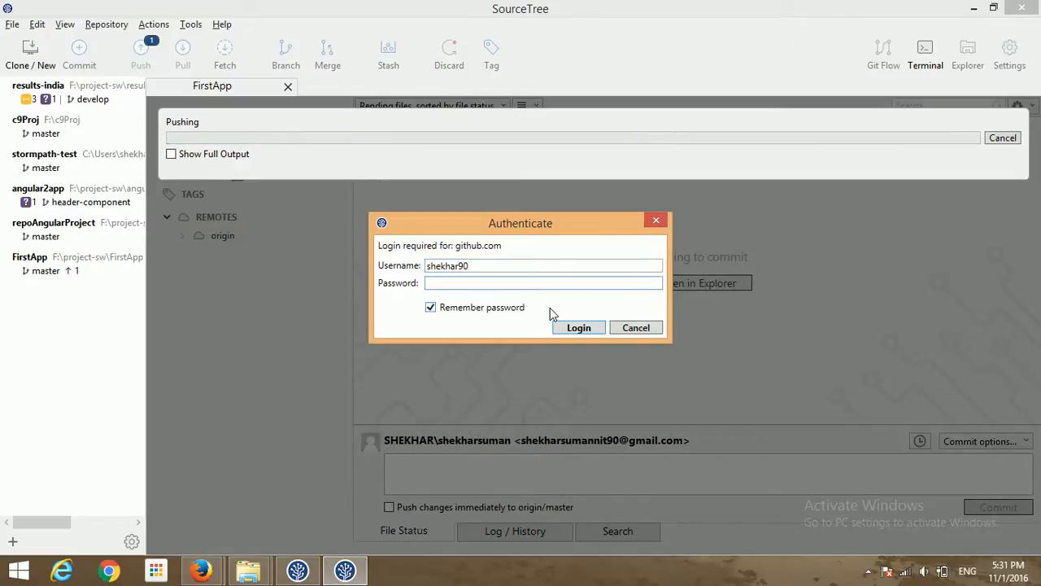
text(**********)
key(Return)
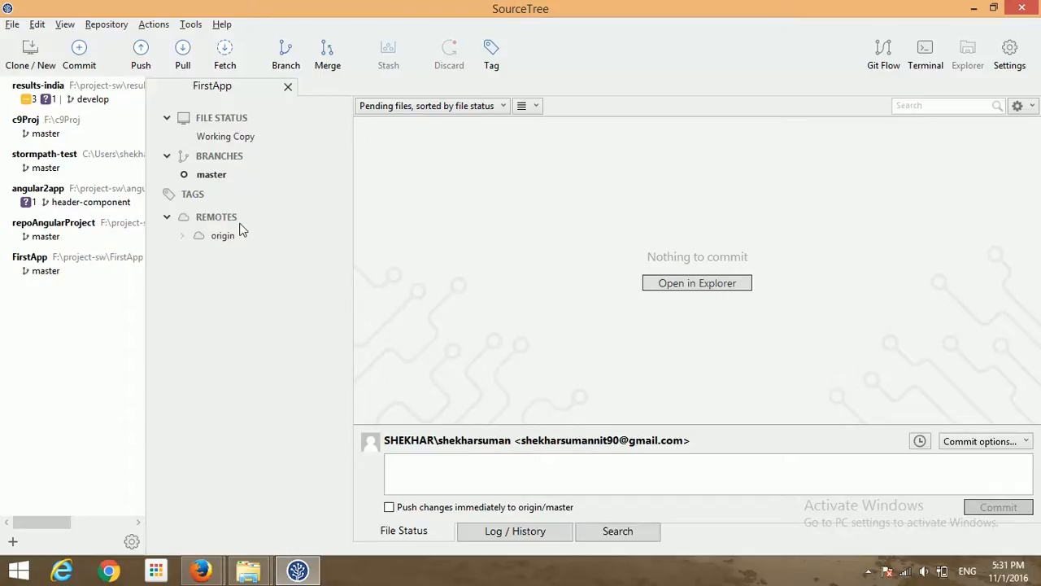
- Reload the FirstApp repository page in Firefox to pick up the pushed files
key(alt+Tab)
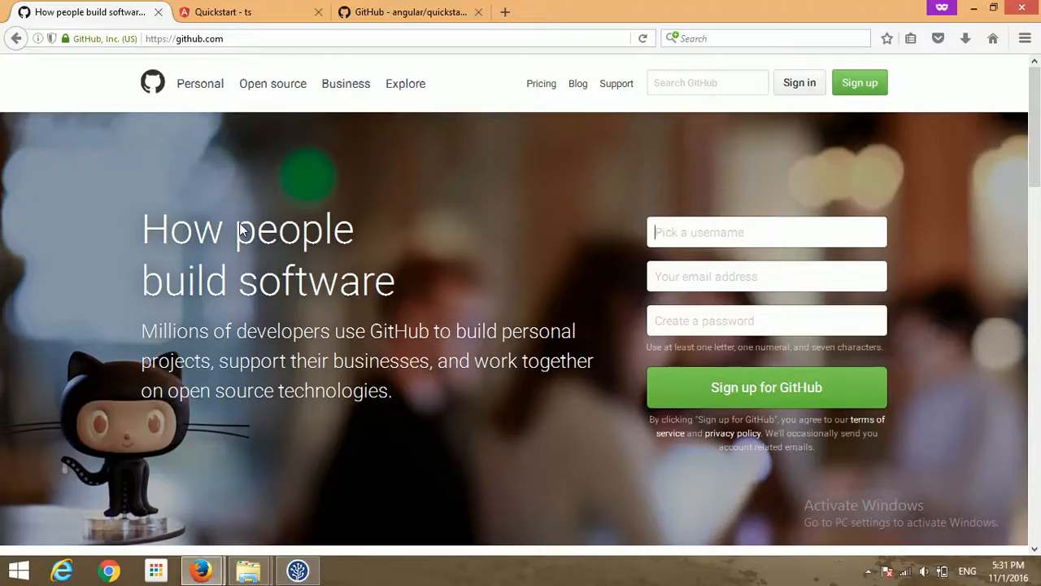
key(alt+Tab)
key(alt+Tab)
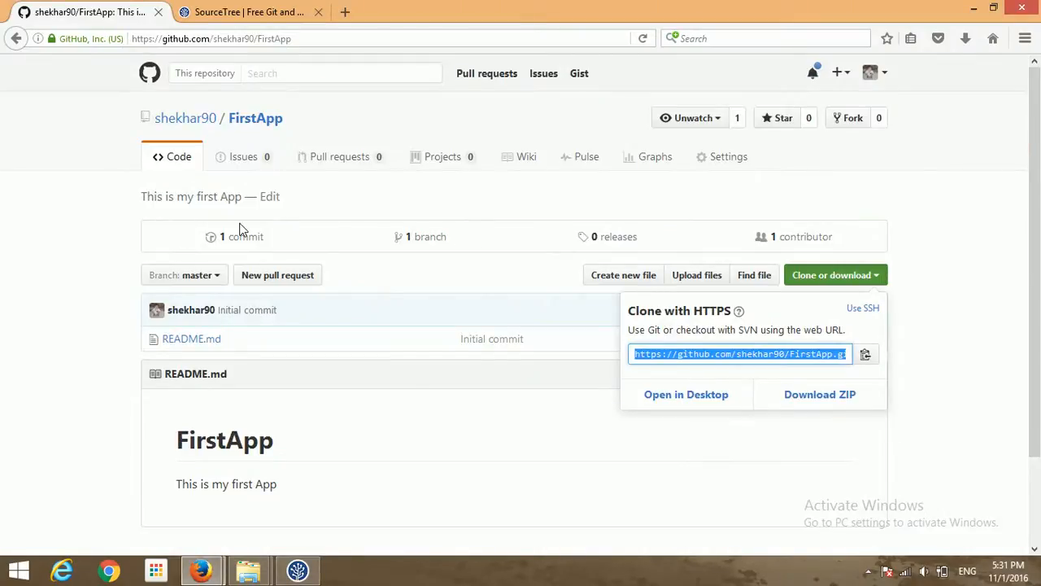
key(F5)
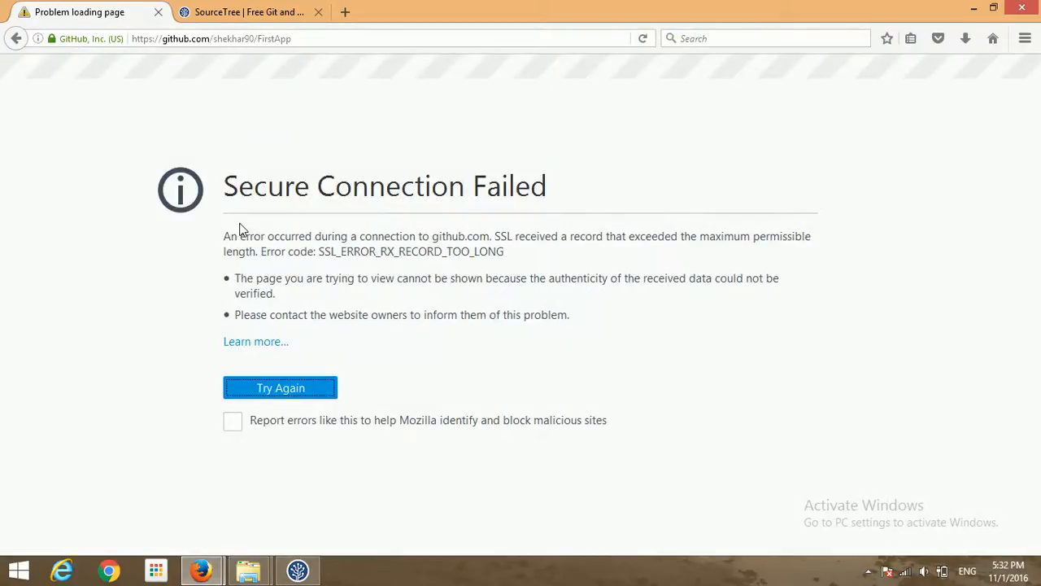
click(291, 39)
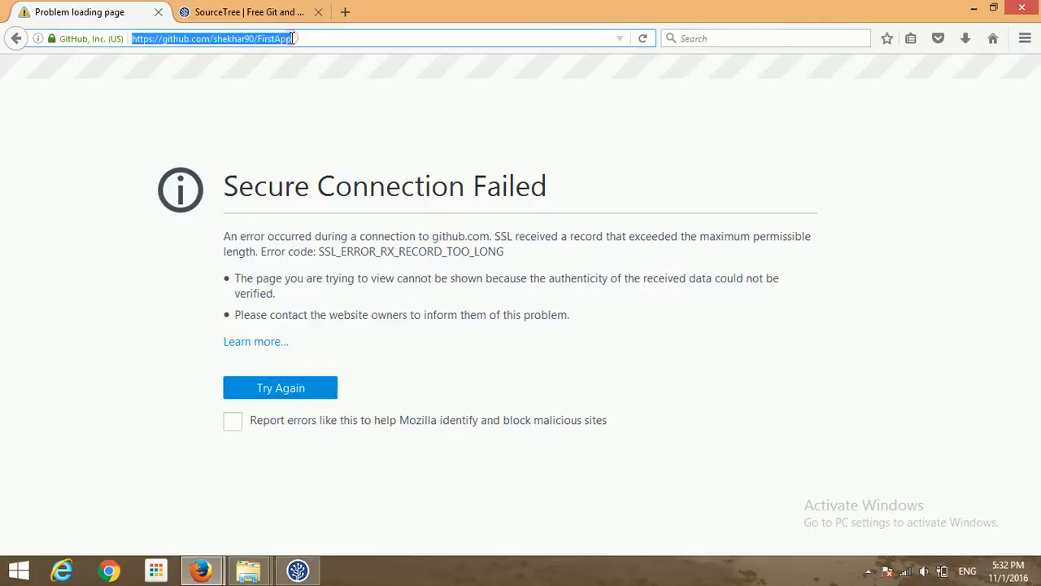
key(Return)
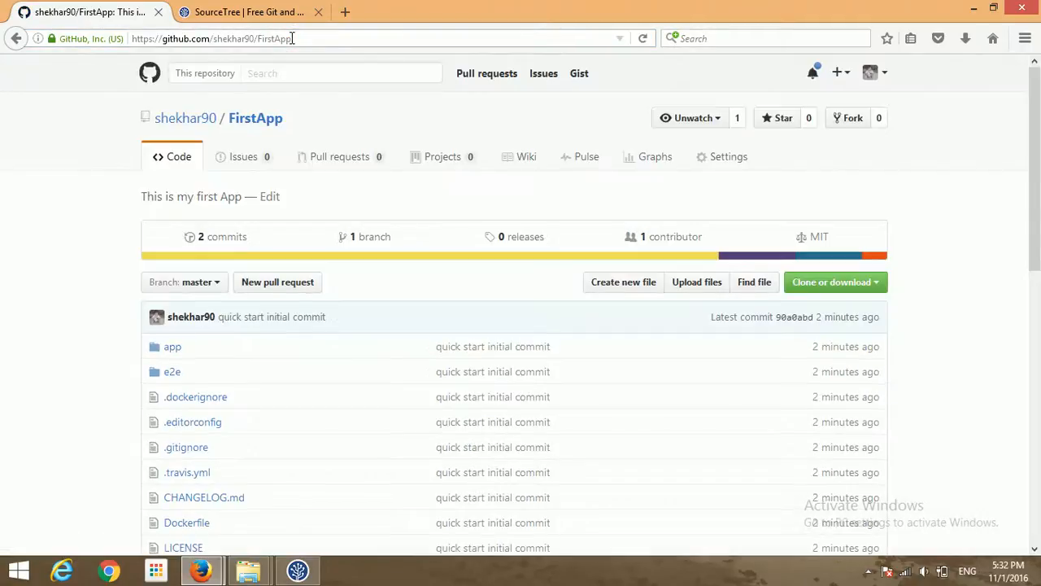
- Scroll through the quick start file list and open the '2 commits' history on master
key(Down)
key(Down)
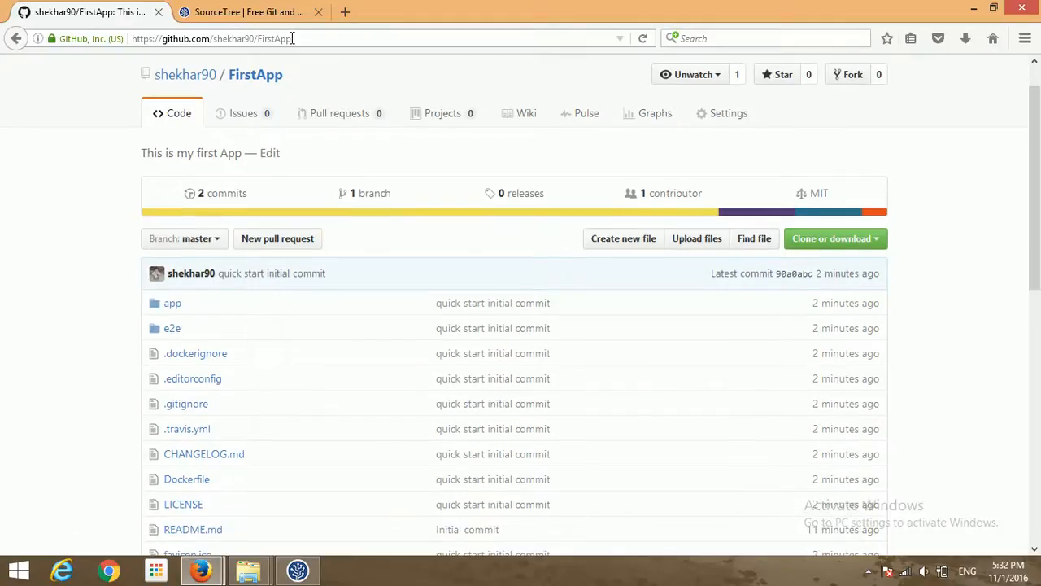
key(Down)
key(Up)
key(Up)
key(Up)
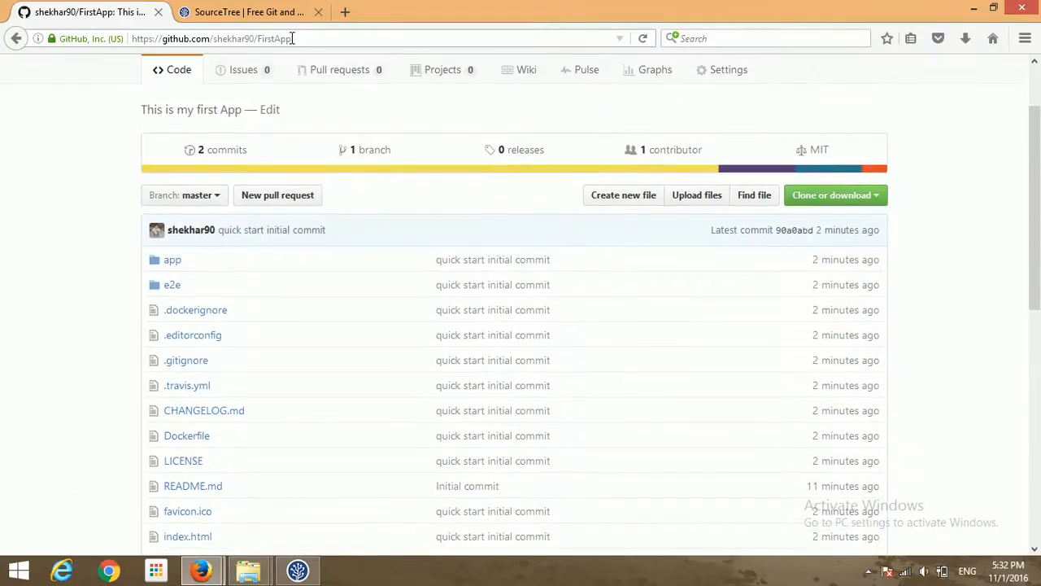
key(Down)
key(Down)
key(Down)
key(Down)
key(Down)
key(Down)
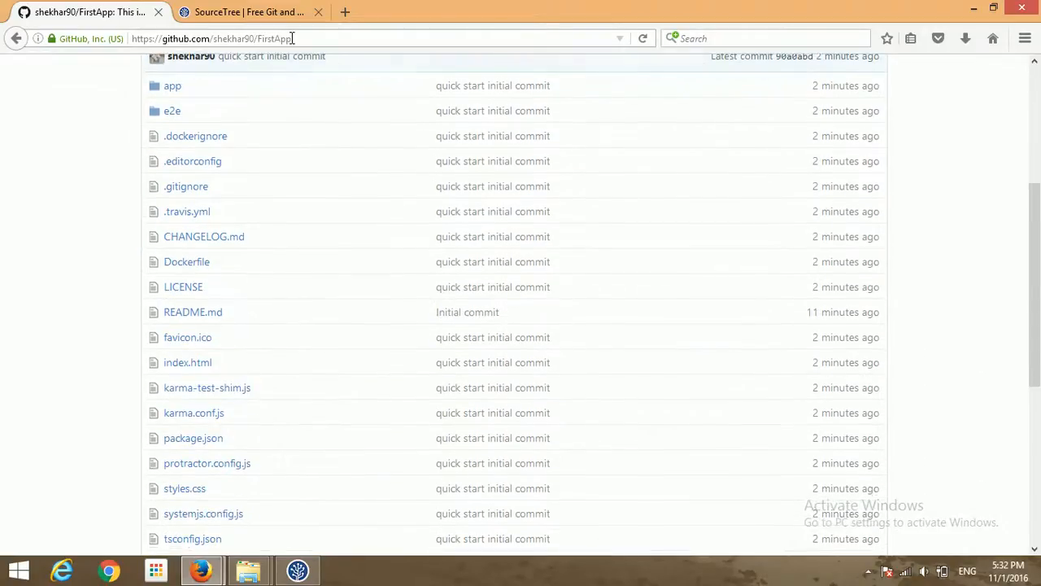
key(Down)
key(Down)
key(Down)
key(Down)
key(Down)
key(Down)
key(Down)
key(Down)
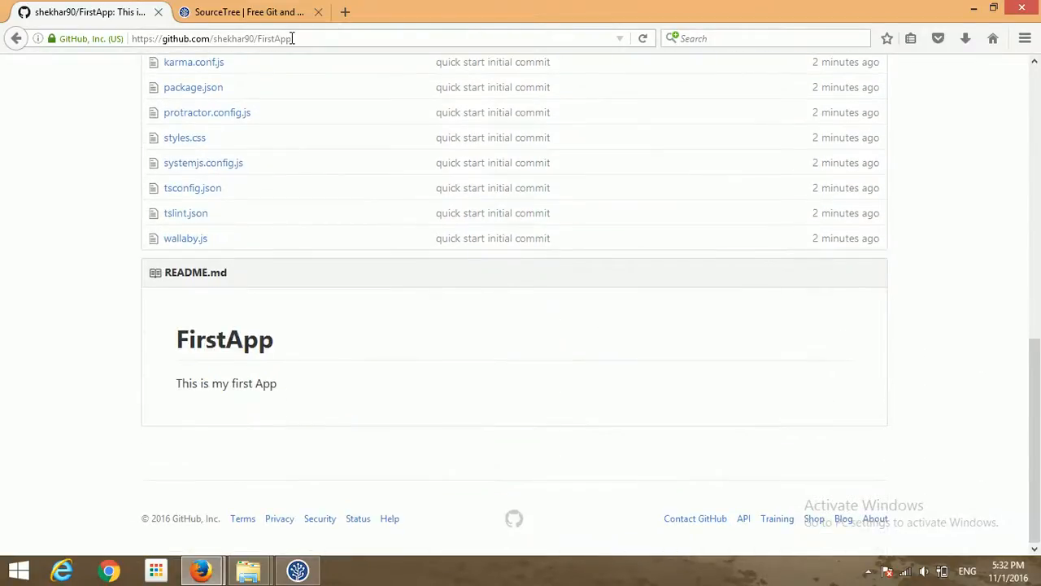
key(Up)
key(Up)
key(Up)
key(Up)
key(Up)
key(Up)
key(Up)
key(Up)
key(Up)
key(Up)
key(Up)
key(Up)
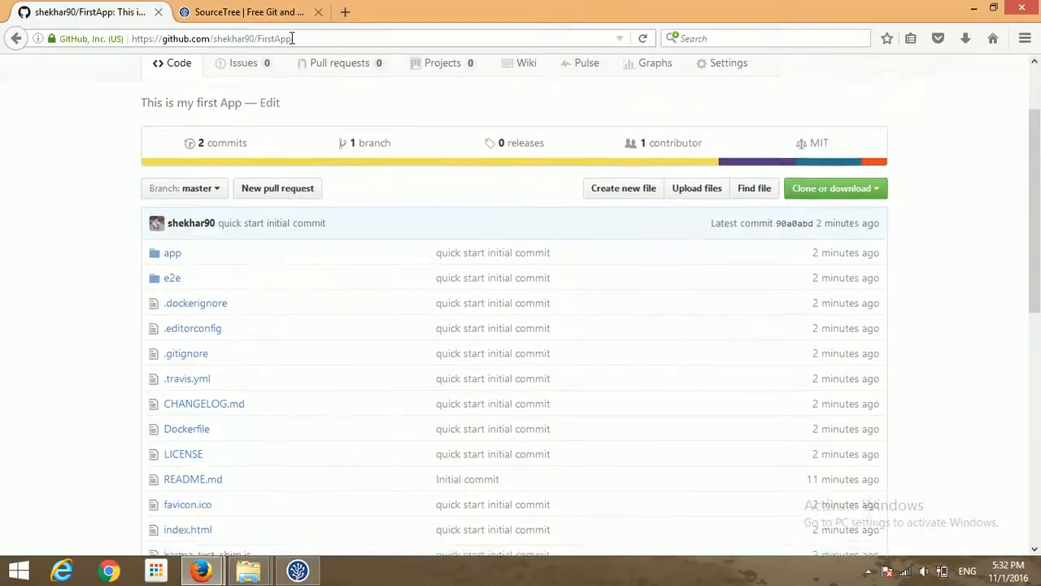
key(Up)
key(Up)
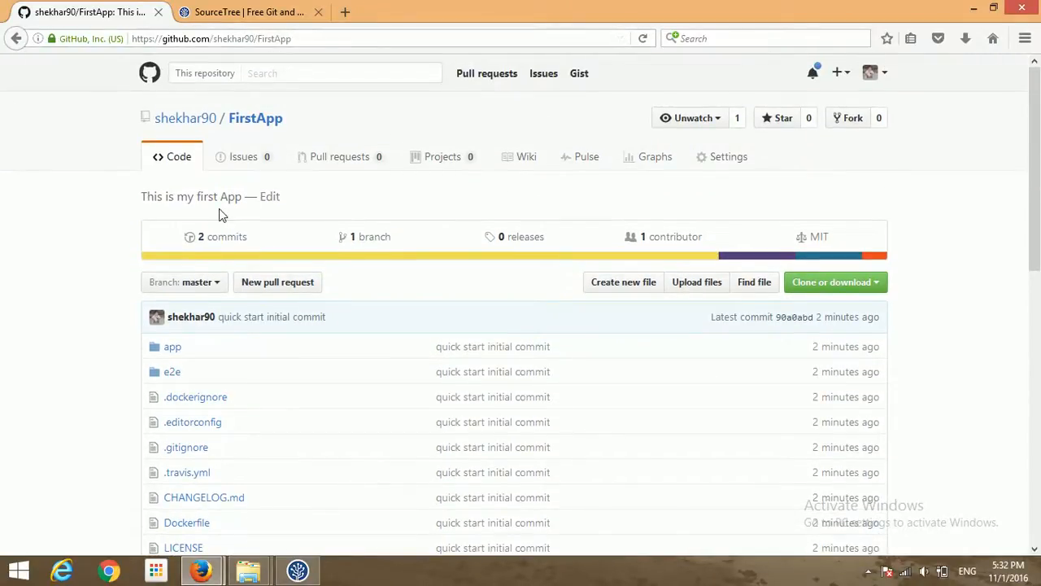
click(221, 247)
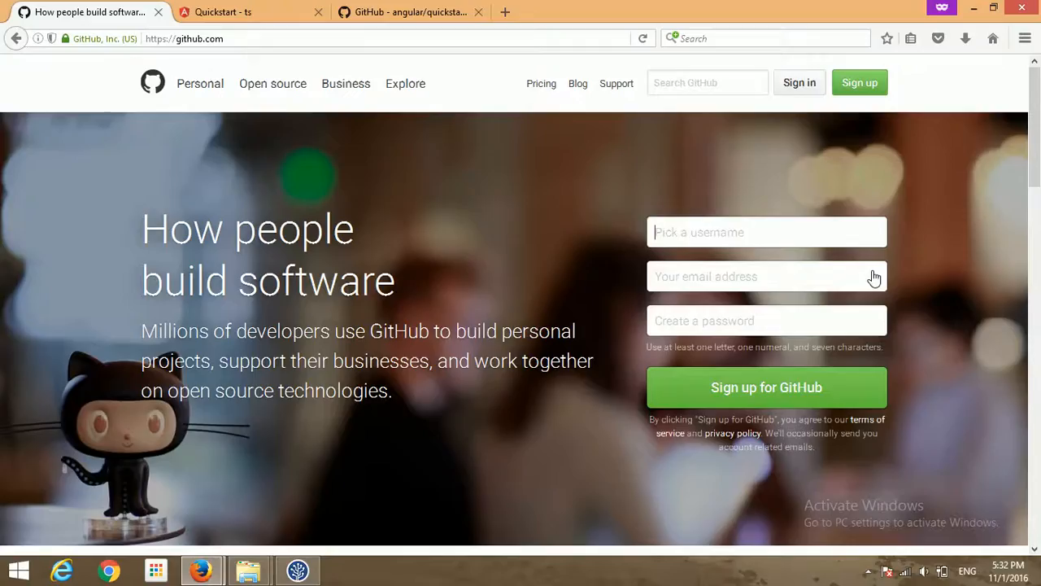
- Back in SourceTree, select the master branch to view its history and open its context menu
key(alt)
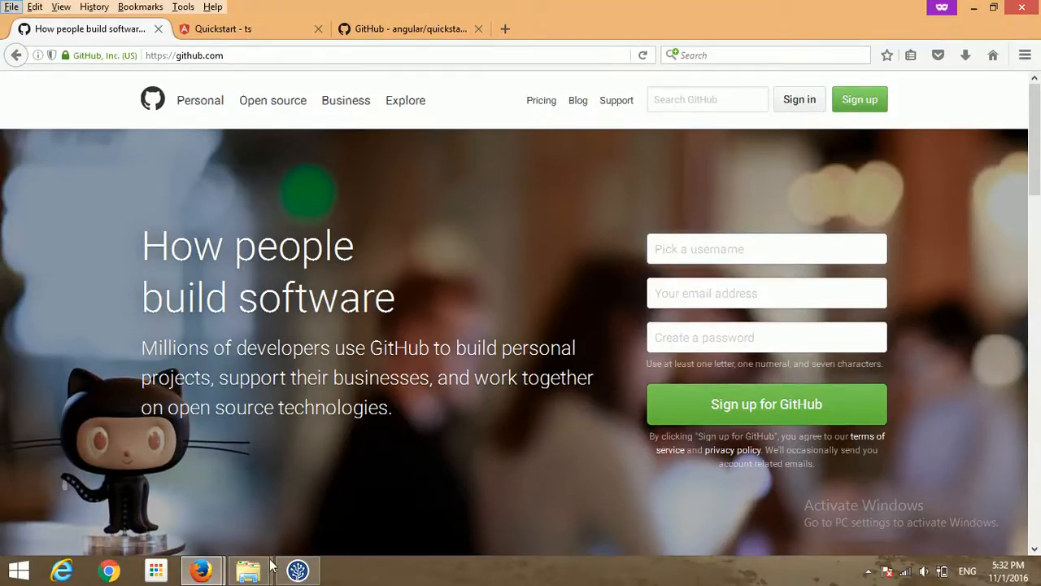
click(297, 571)
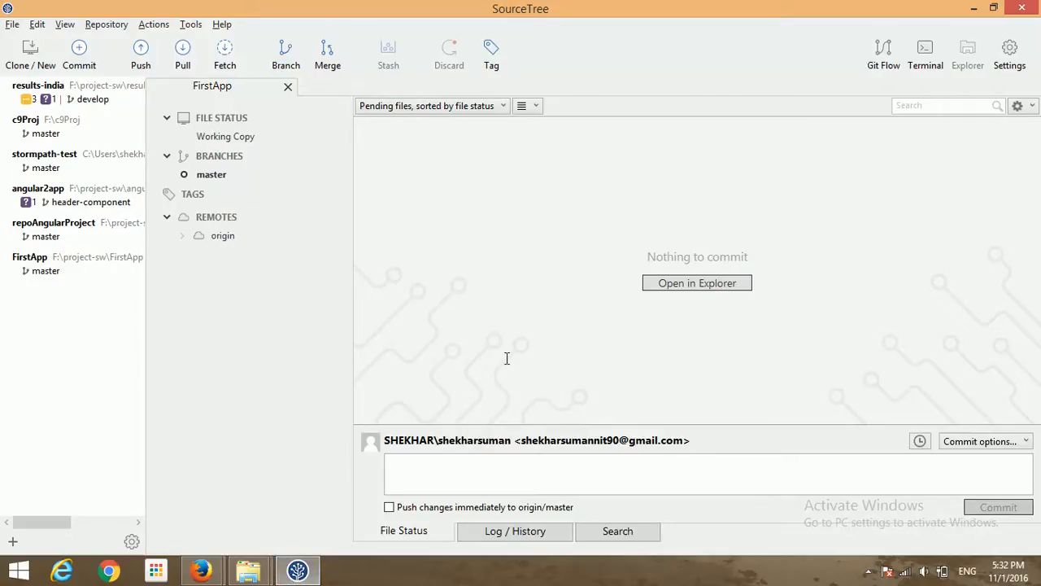
click(211, 175)
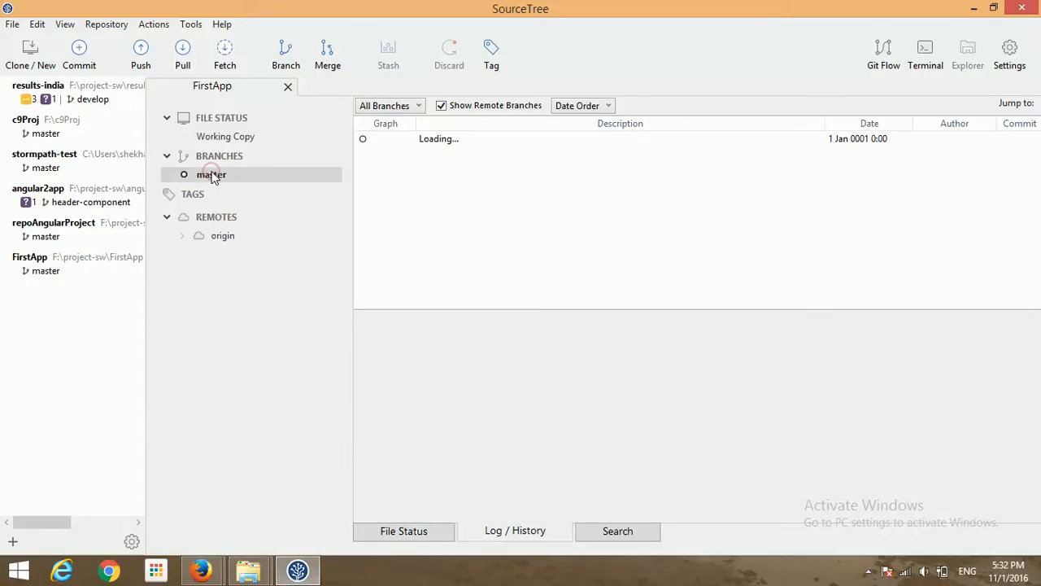
right_click(213, 177)
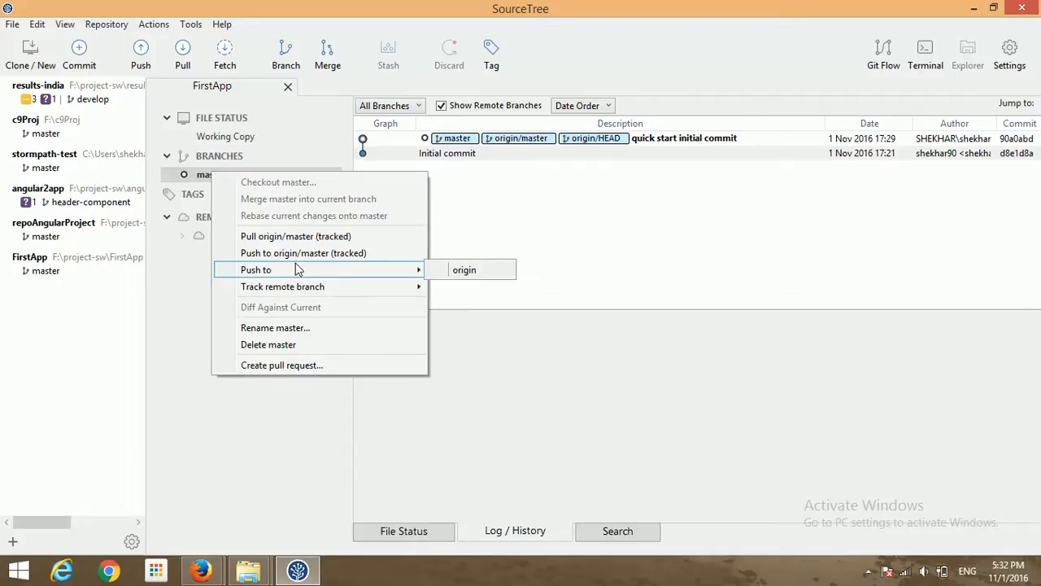
- Create a new branch named 'develop' from master and check it out
click(286, 68)
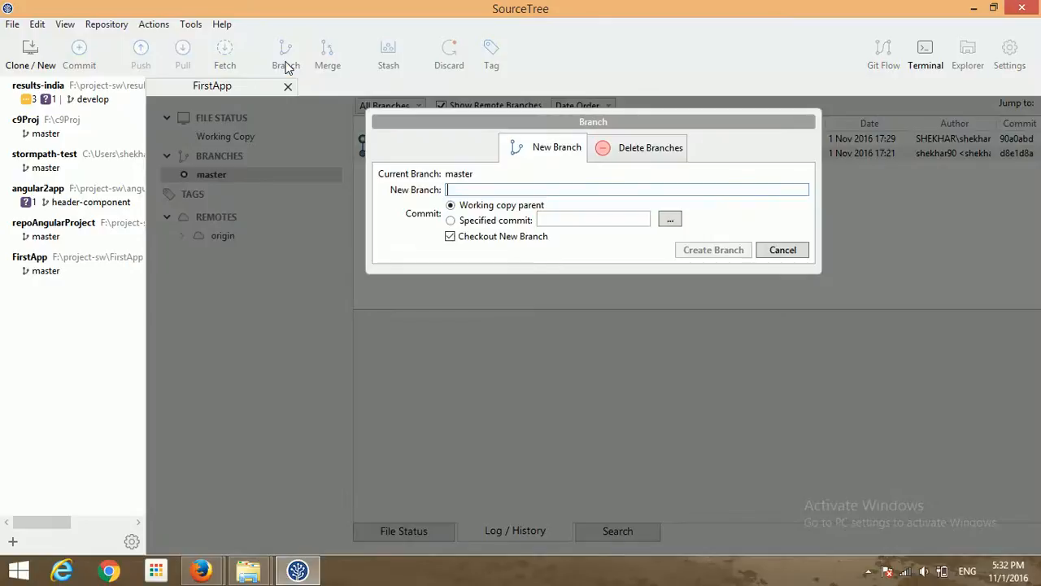
text(develop)
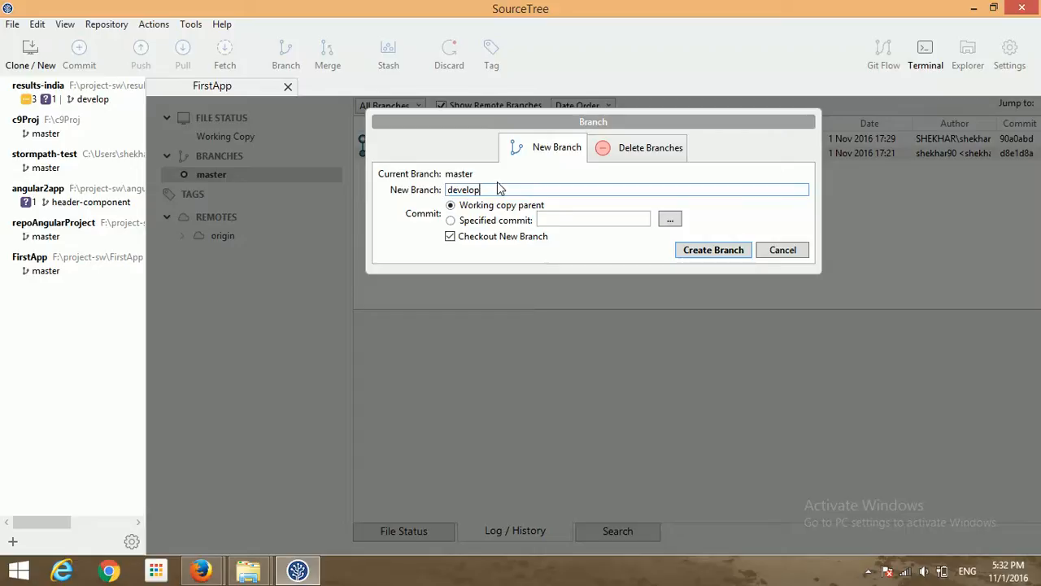
key(Return)
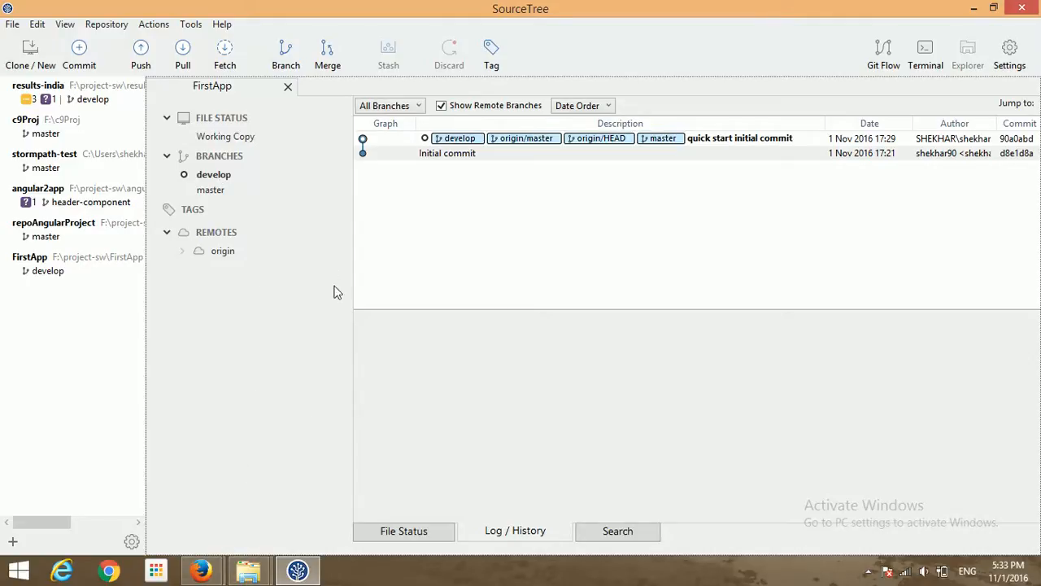
mouse_move(262, 578)
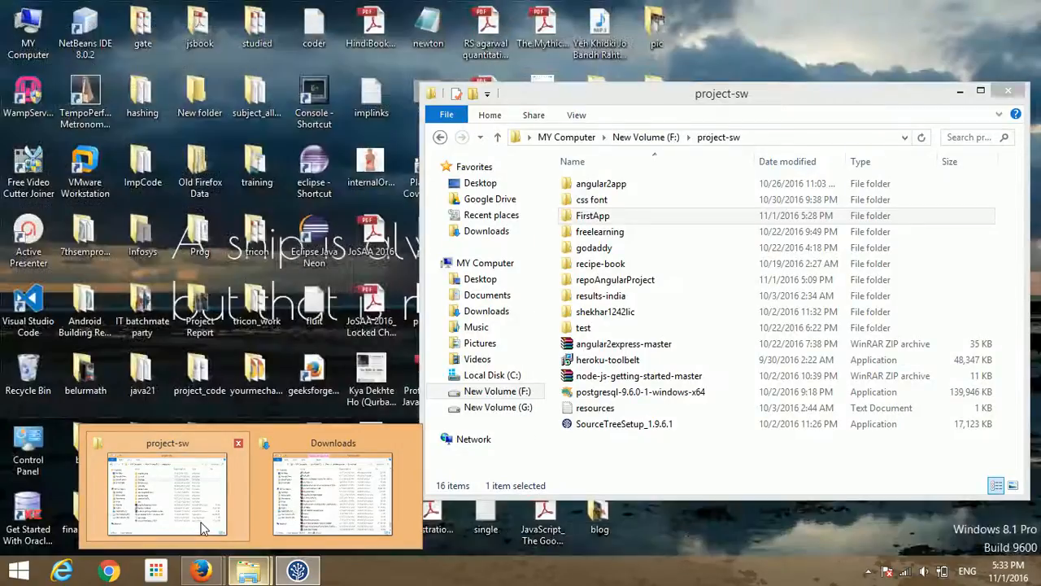
- Open F:\project-sw\FirstApp in File Explorer, browse its files, then show the folder's context menu
click(203, 527)
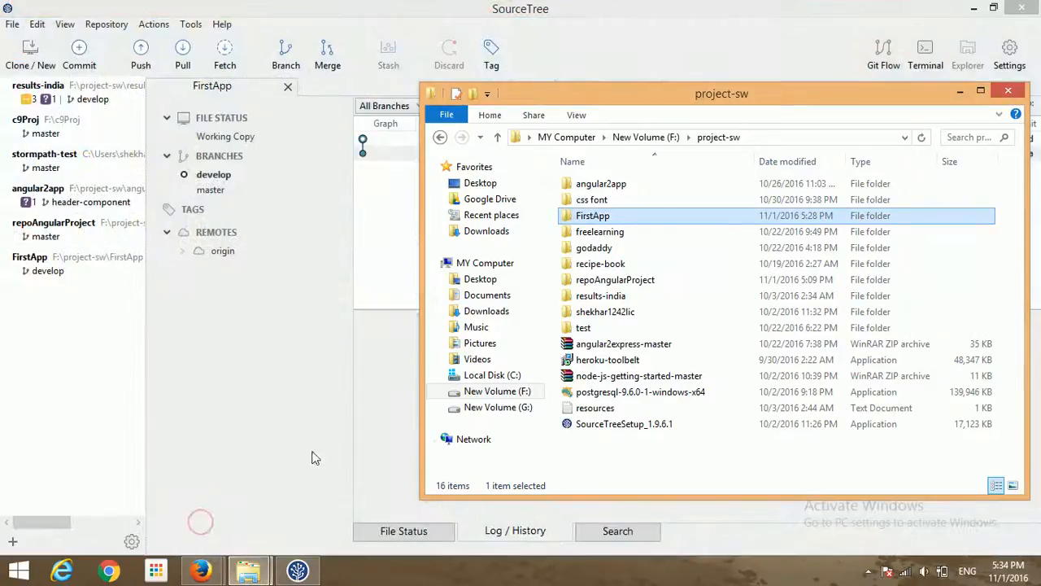
double_click(626, 216)
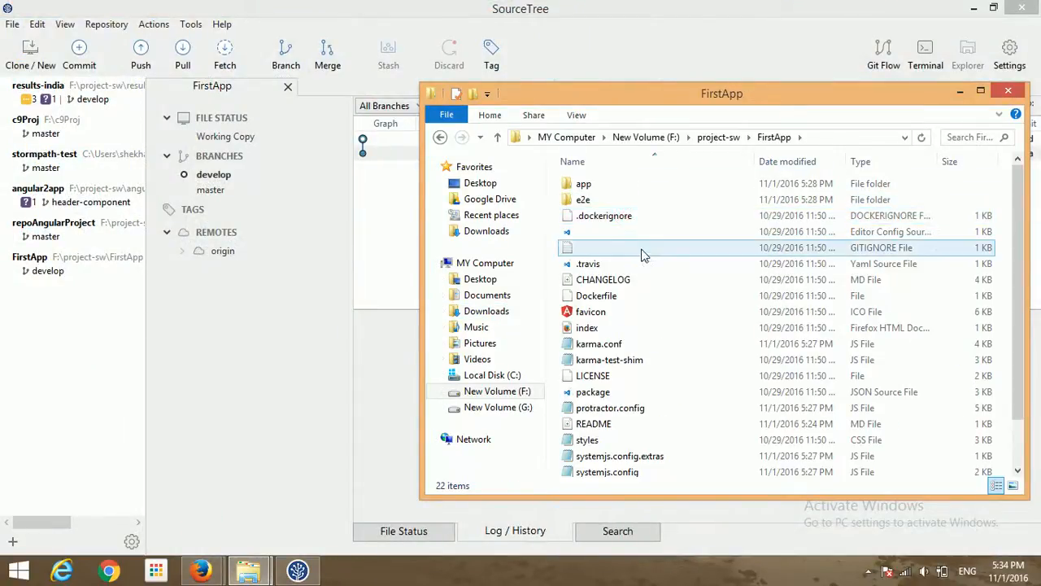
click(641, 253)
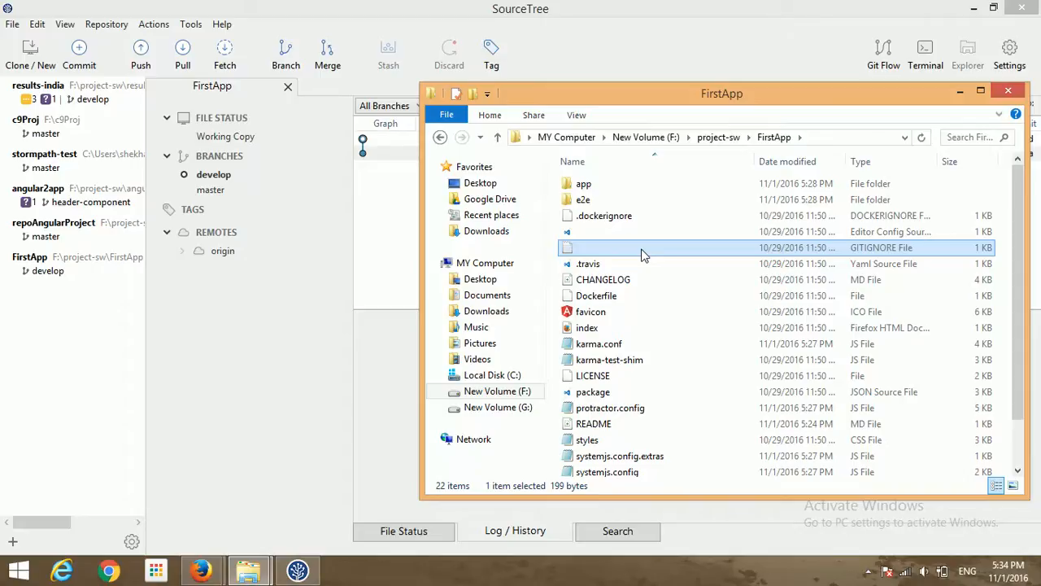
double_click(674, 291)
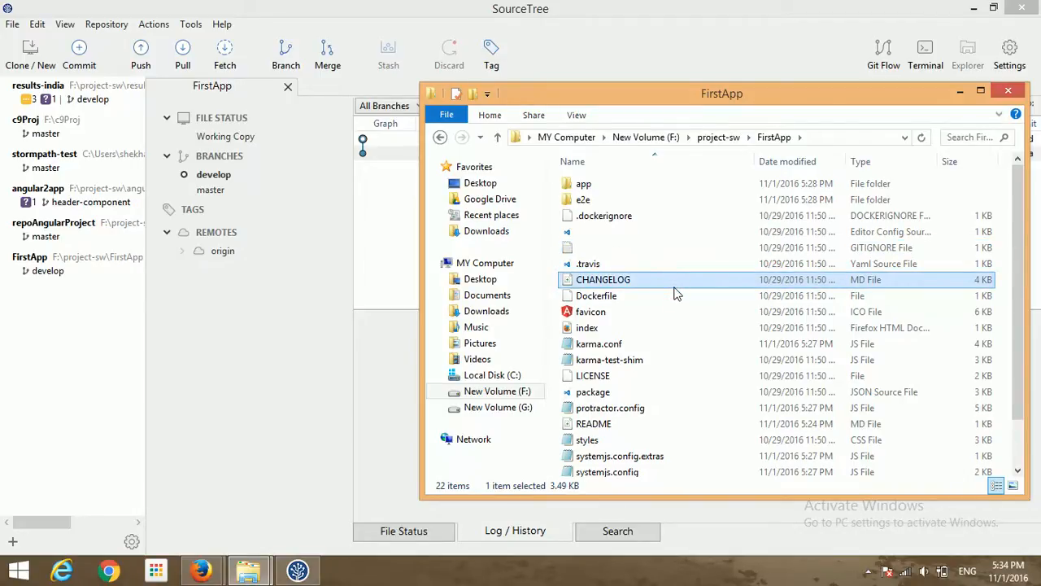
right_click(675, 293)
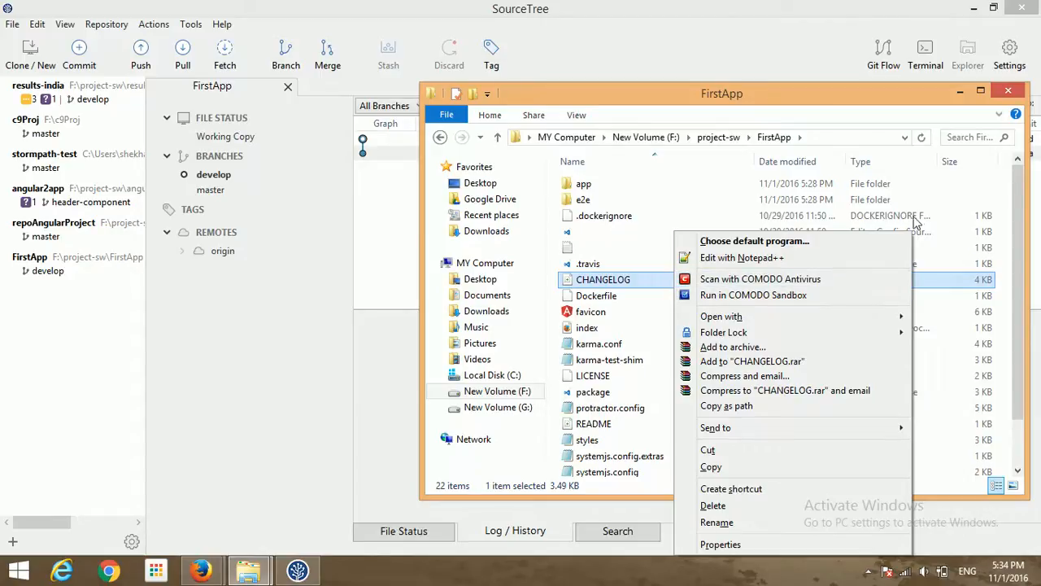
click(986, 181)
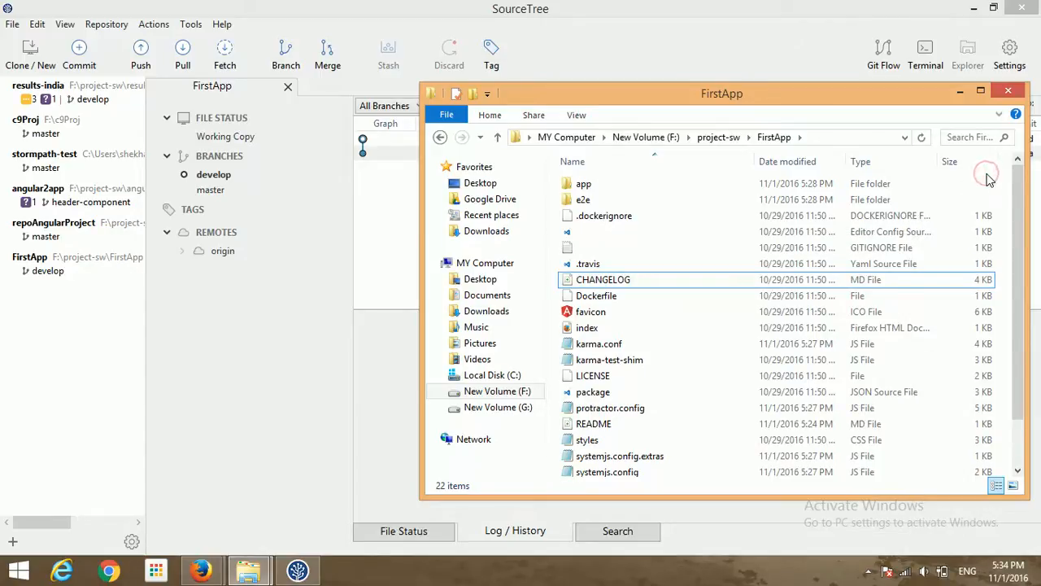
right_click(986, 174)
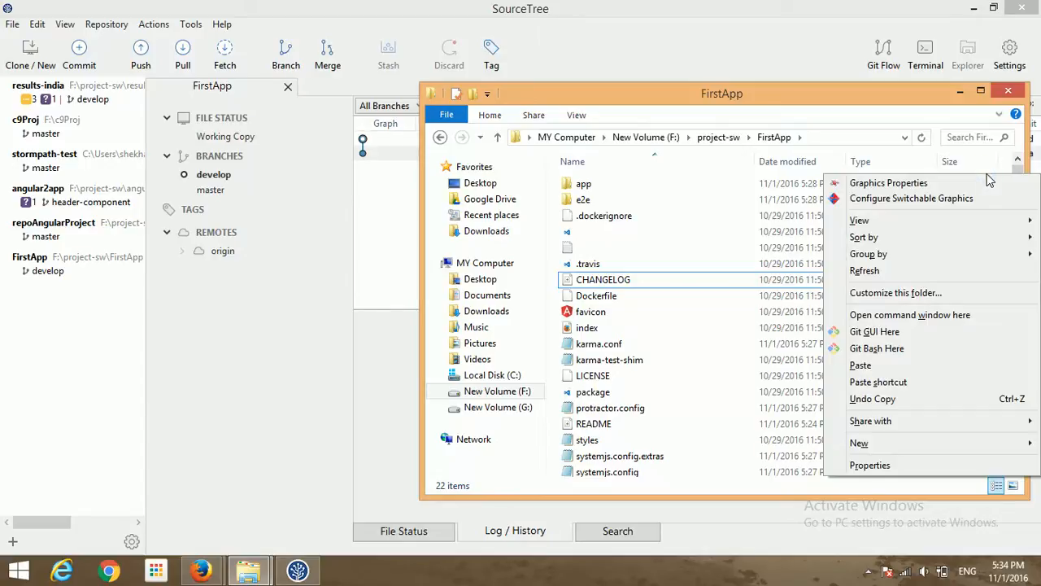
- Open a command window in FirstApp and run 'code .' to launch it in VS Code
click(918, 316)
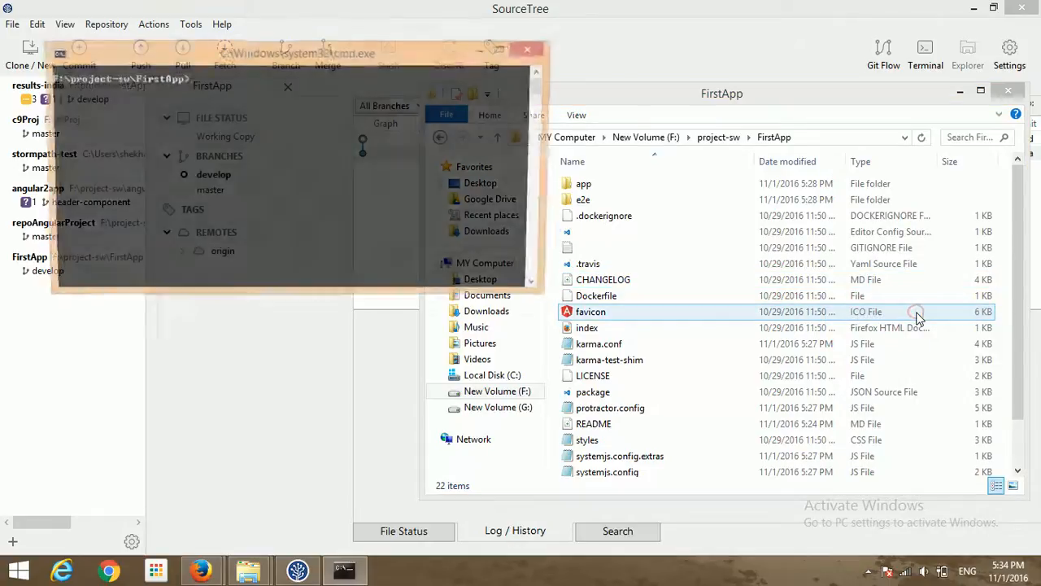
text(code .)
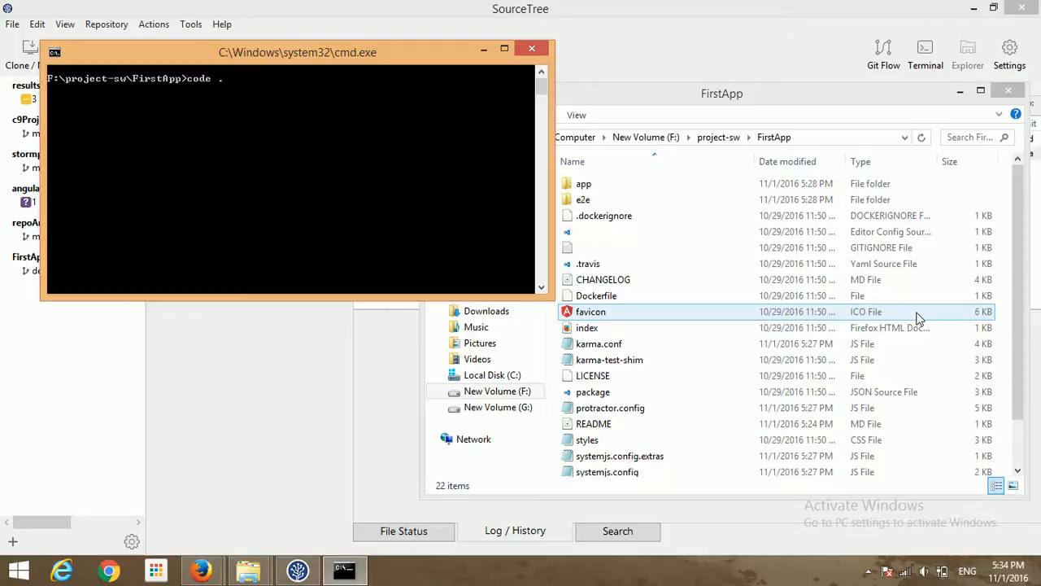
key(Return)
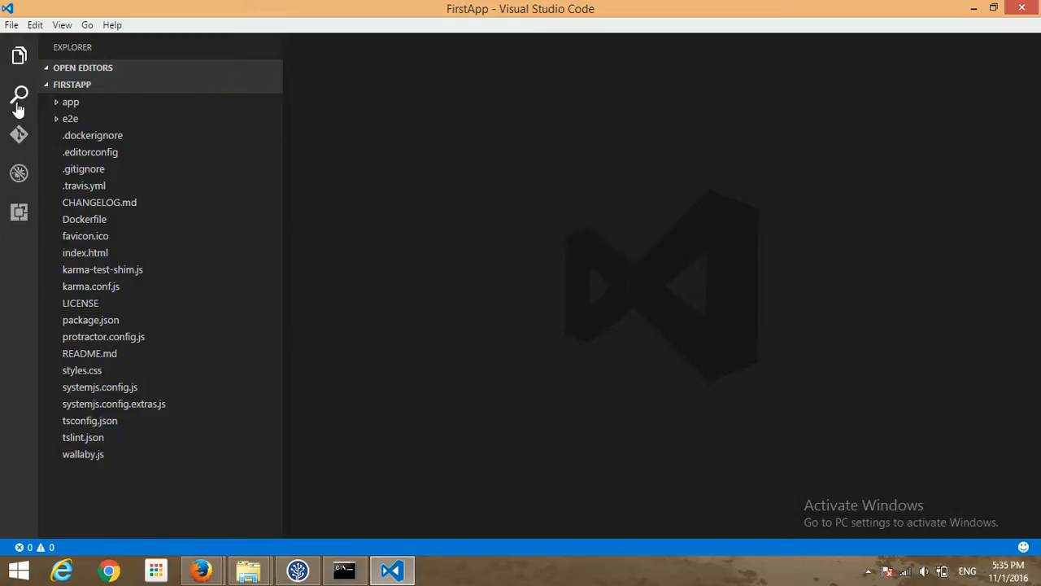
click(57, 104)
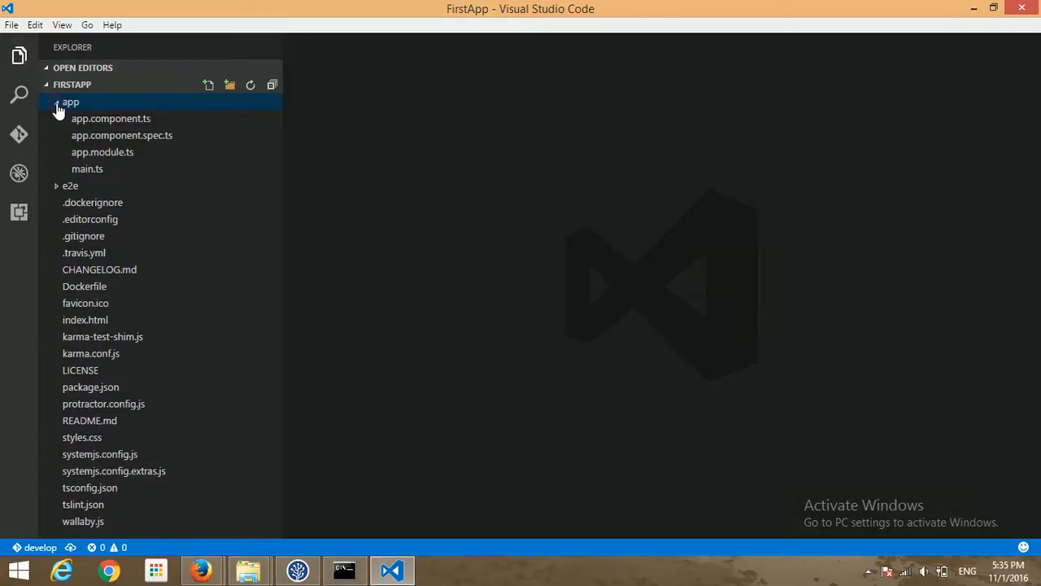
click(114, 119)
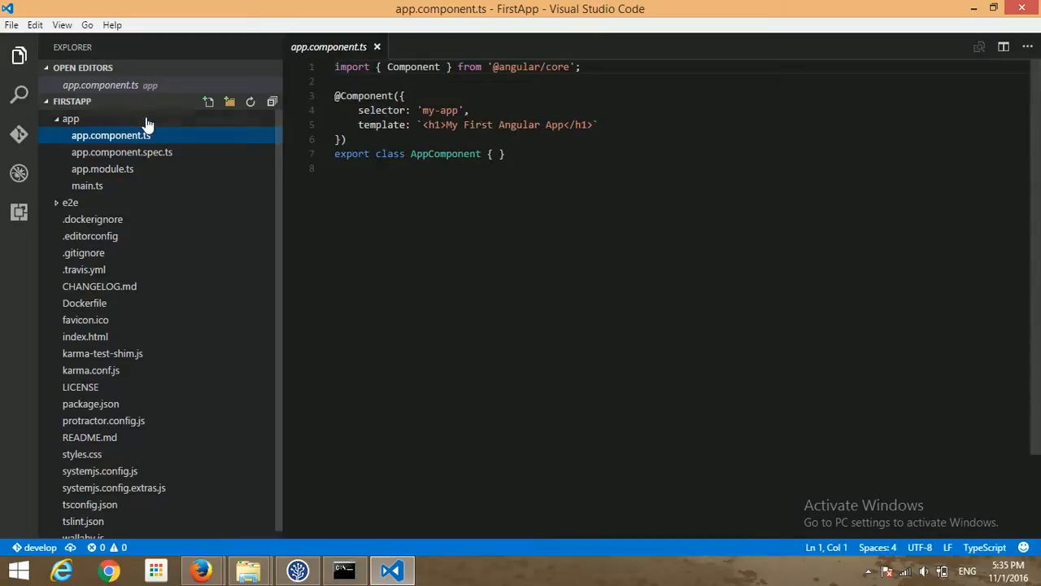
click(590, 70)
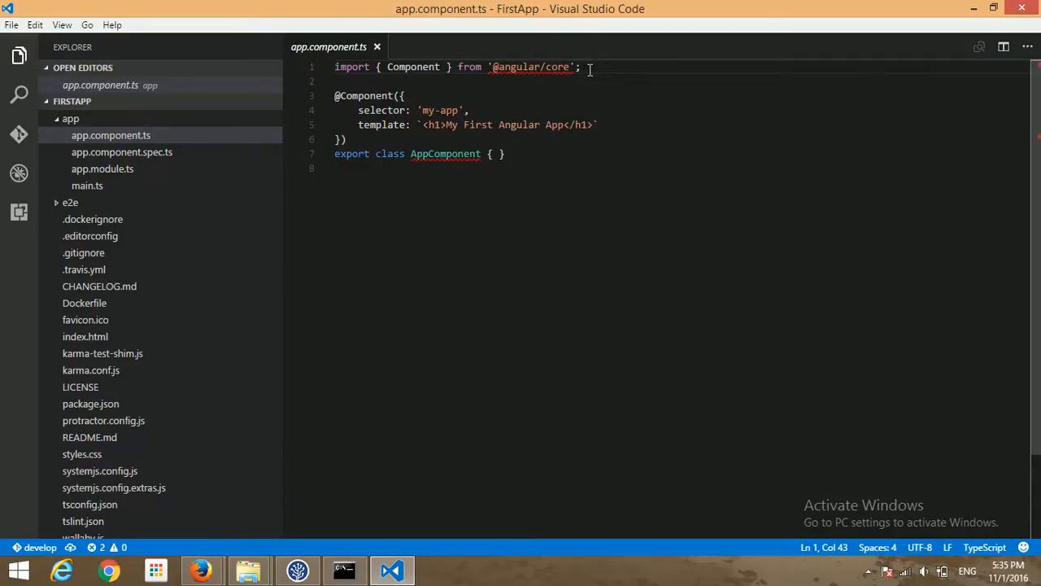
key(Return)
text(i)
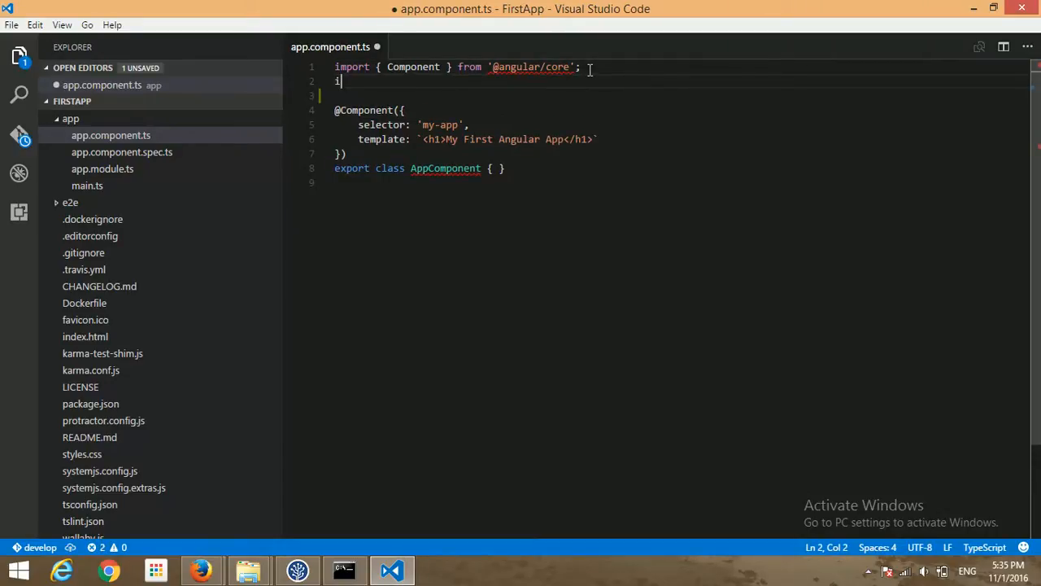
text(mpo)
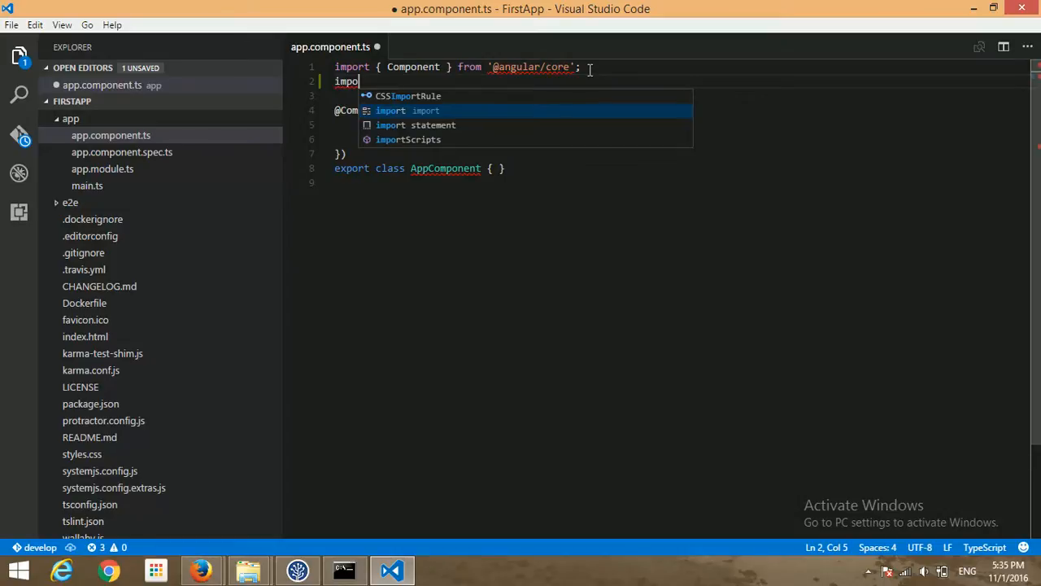
text(rt )
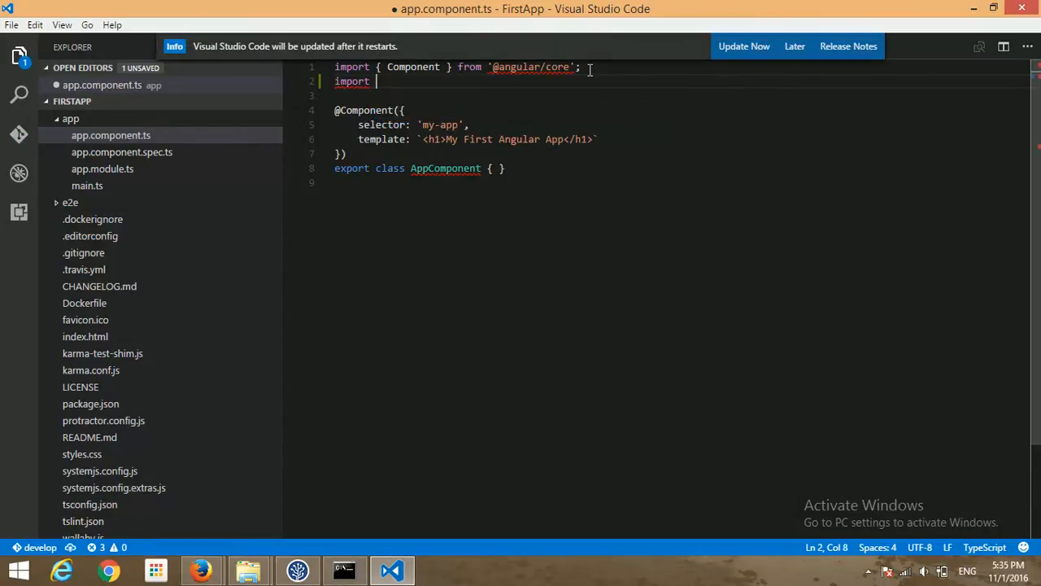
text({)
text( NG)
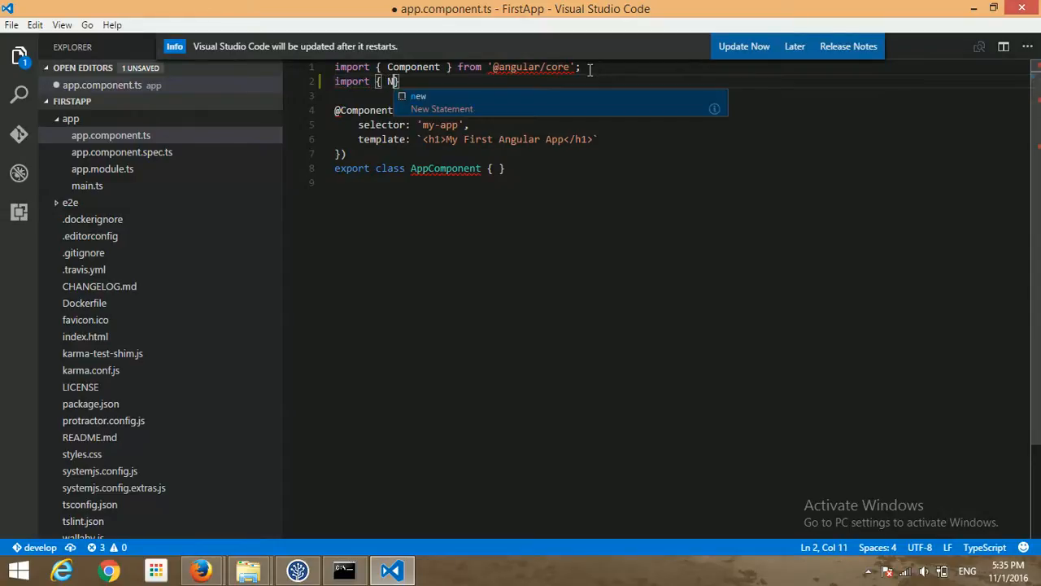
key(BackSpace)
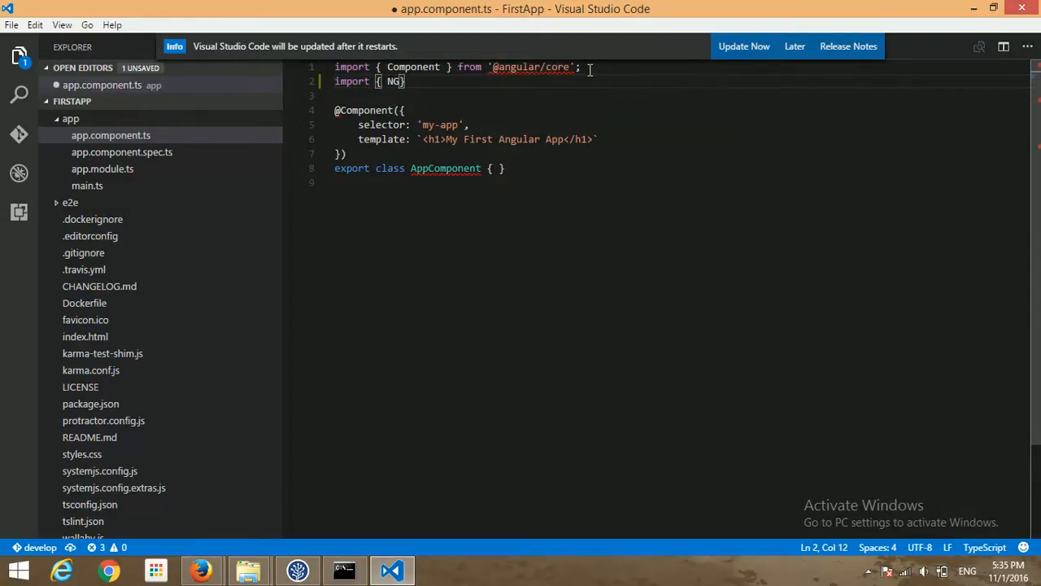
text(gModule } from )
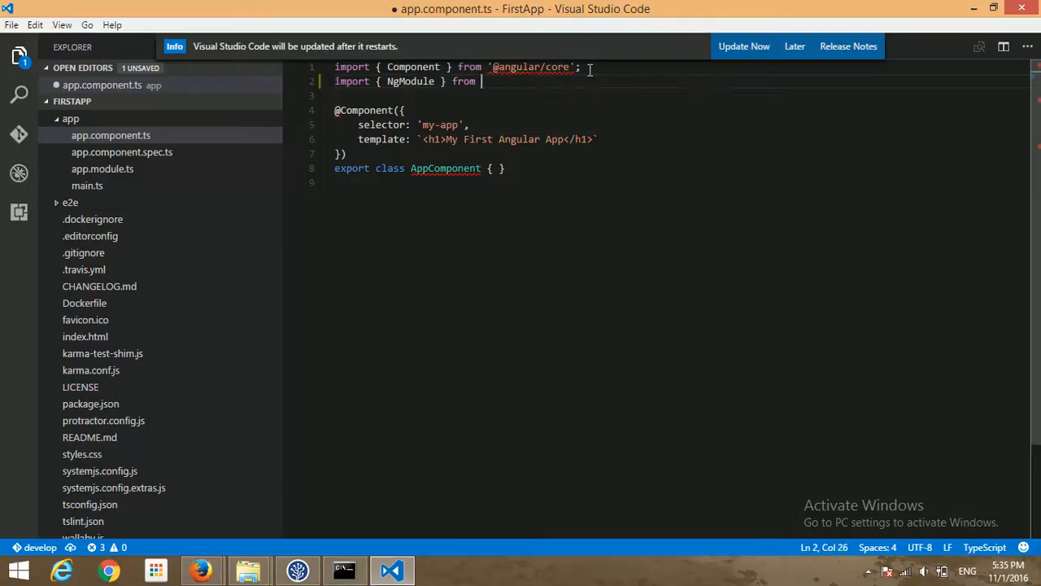
text('@)
text(ang)
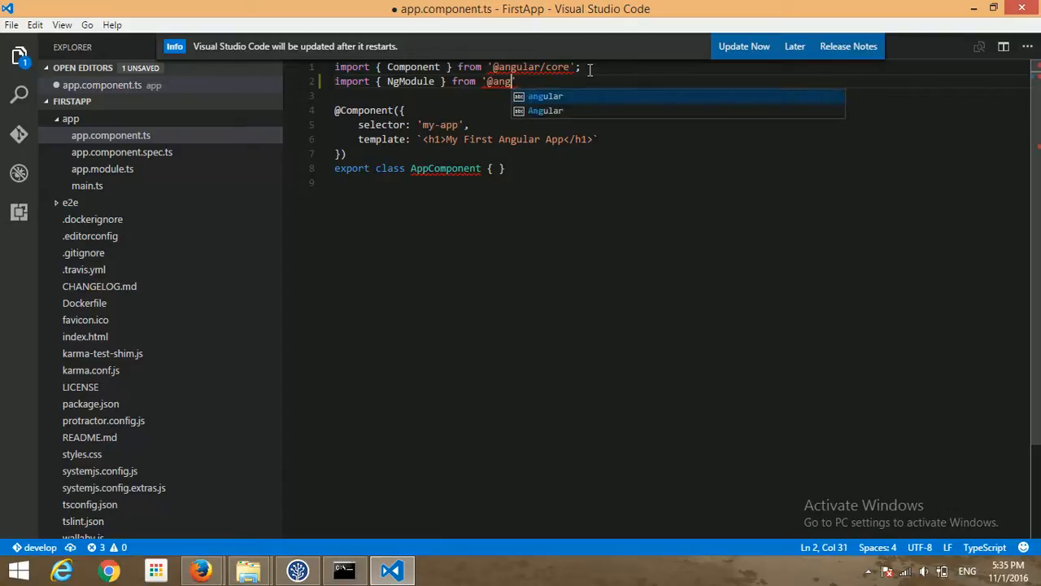
text(u)
text(lar)
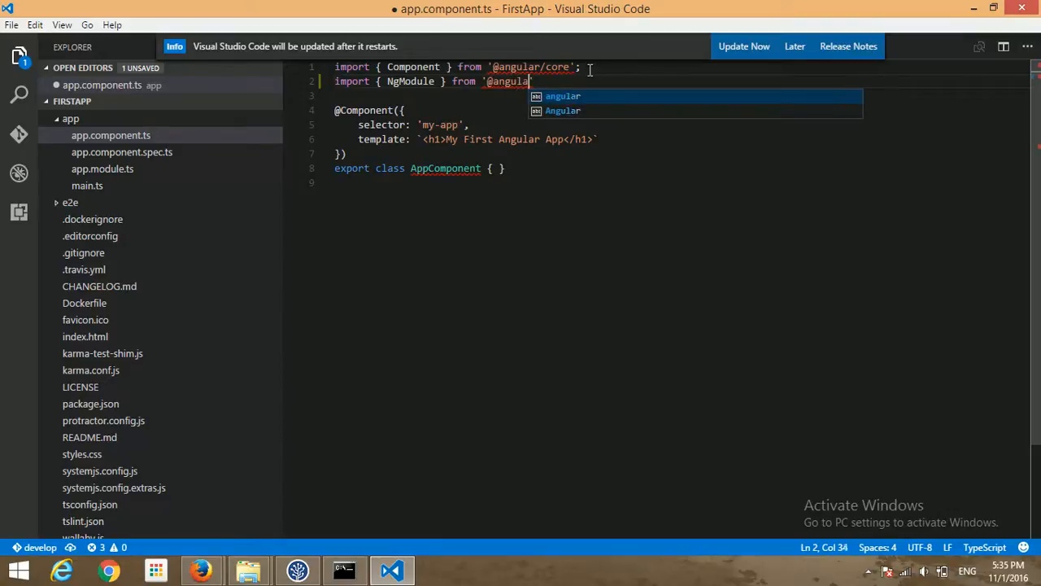
text(/)
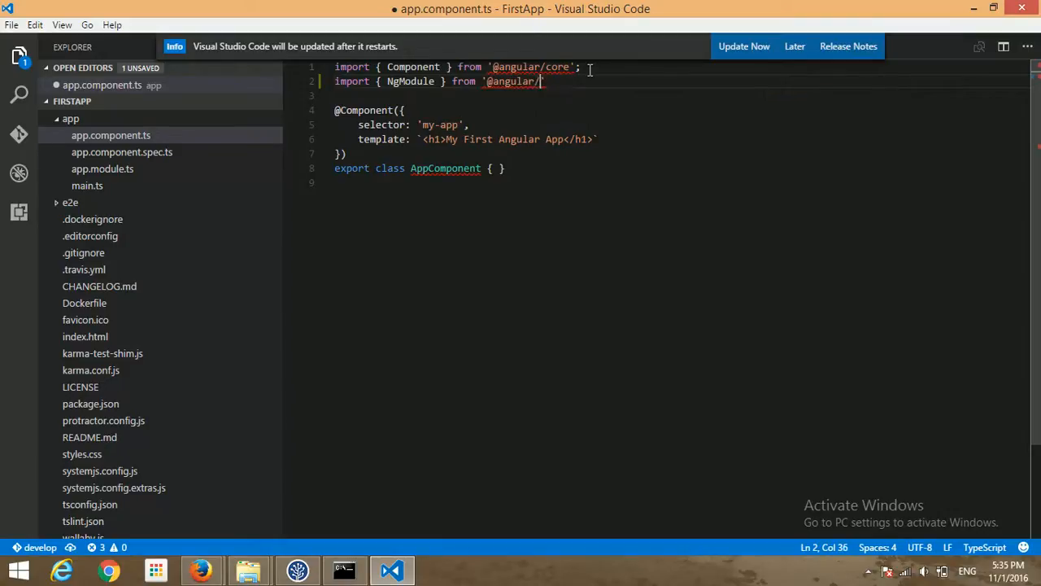
text(core)
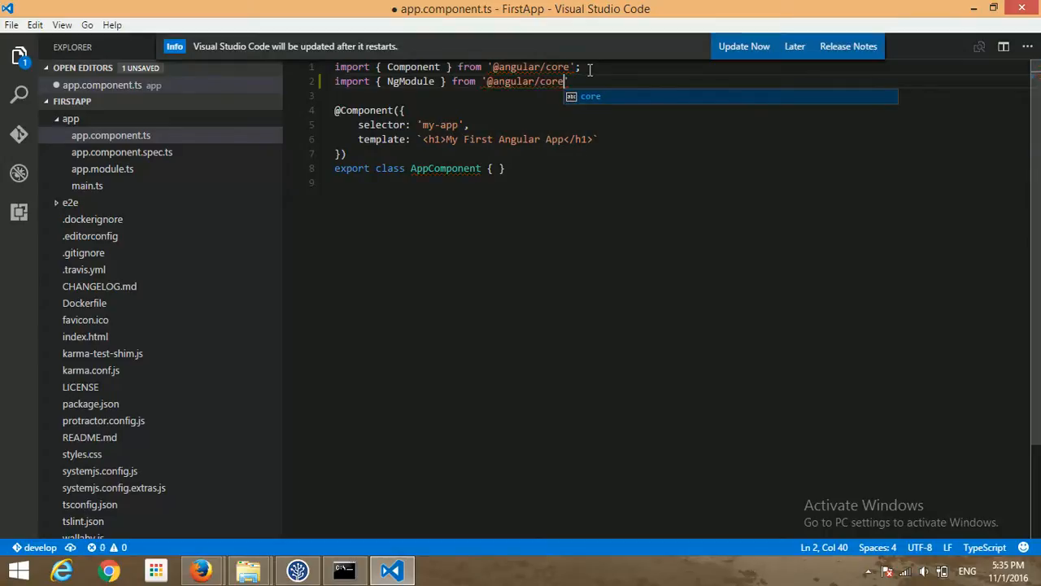
text(';)
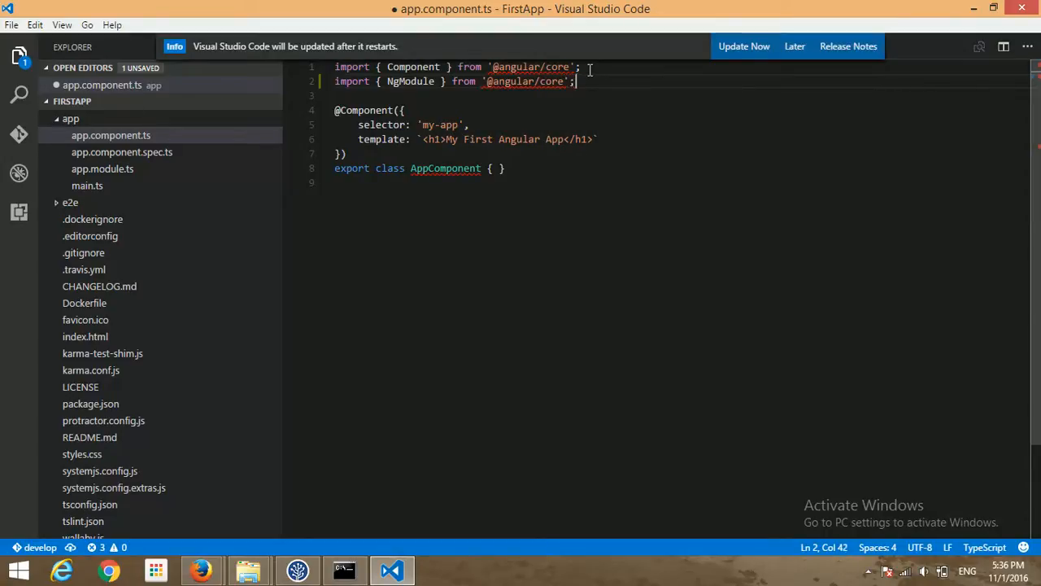
- Save app.component.ts, postpone the editor update notice, and switch back to SourceTree
key(ctrl+s)
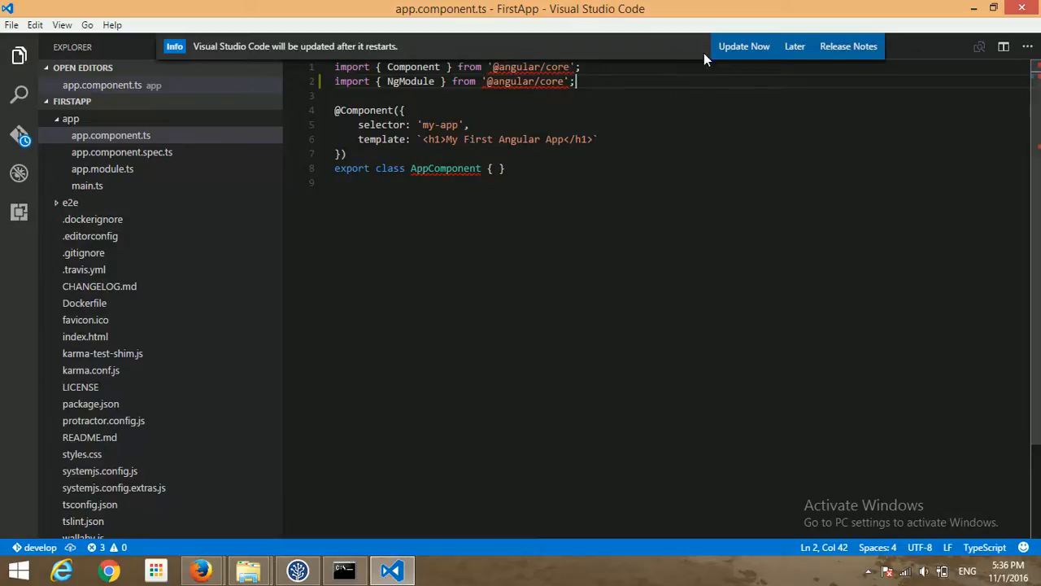
click(790, 49)
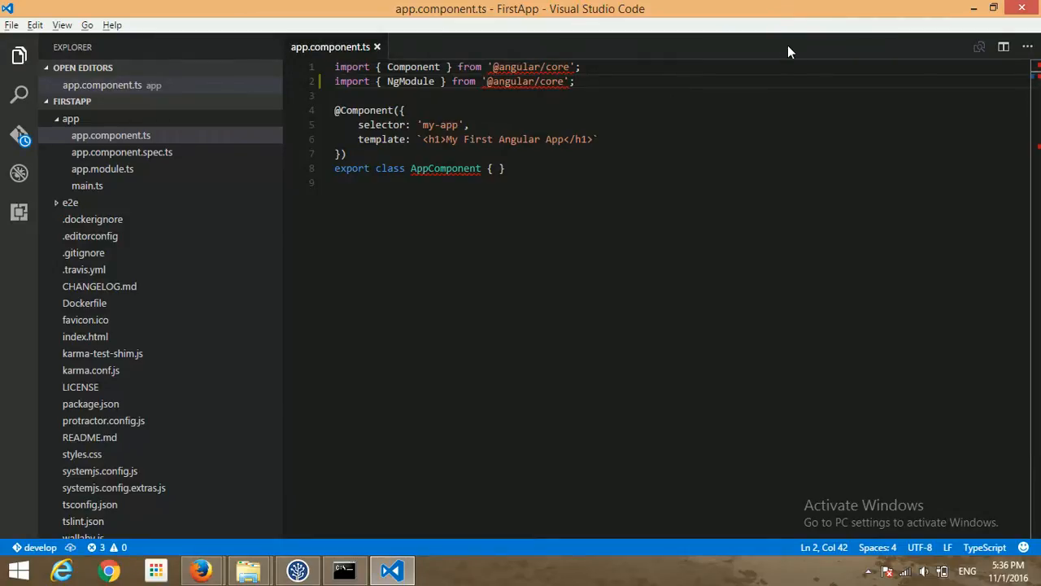
key(alt+Tab)
key(alt+Tab)
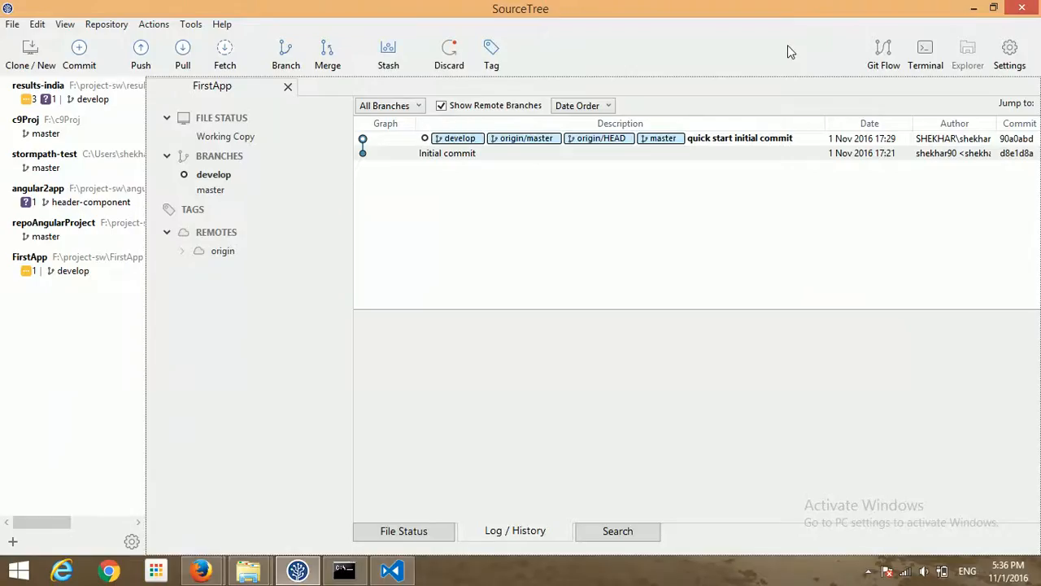
- Open Working Copy and view the diff of unstaged app/app.component.ts with the NgModule import
click(234, 137)
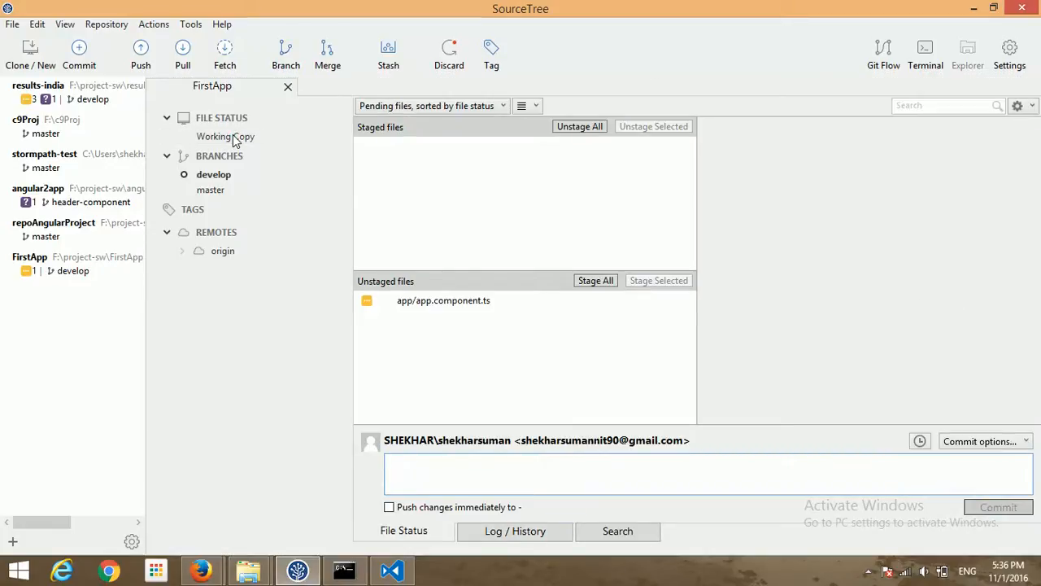
click(439, 302)
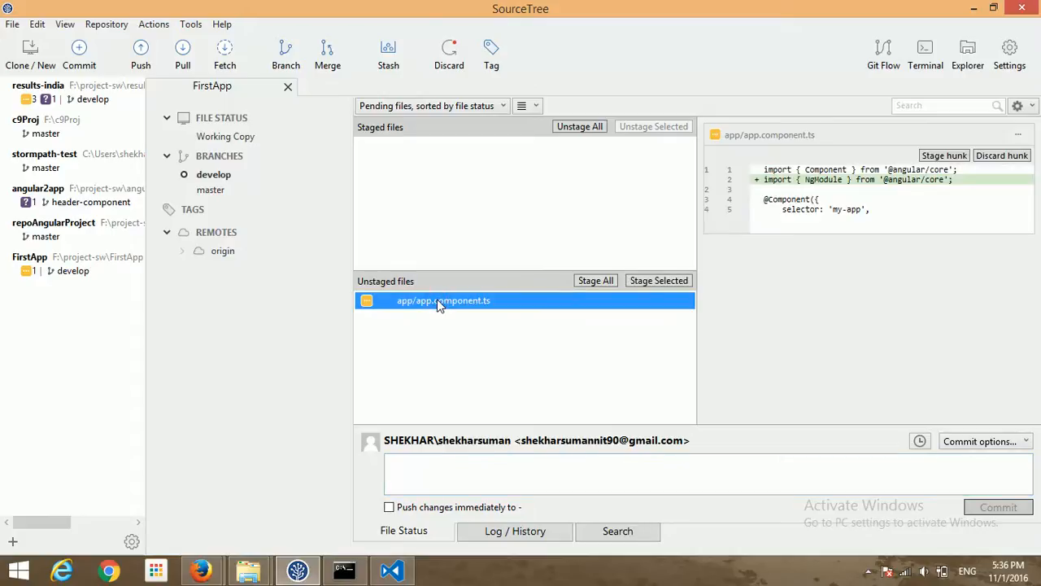